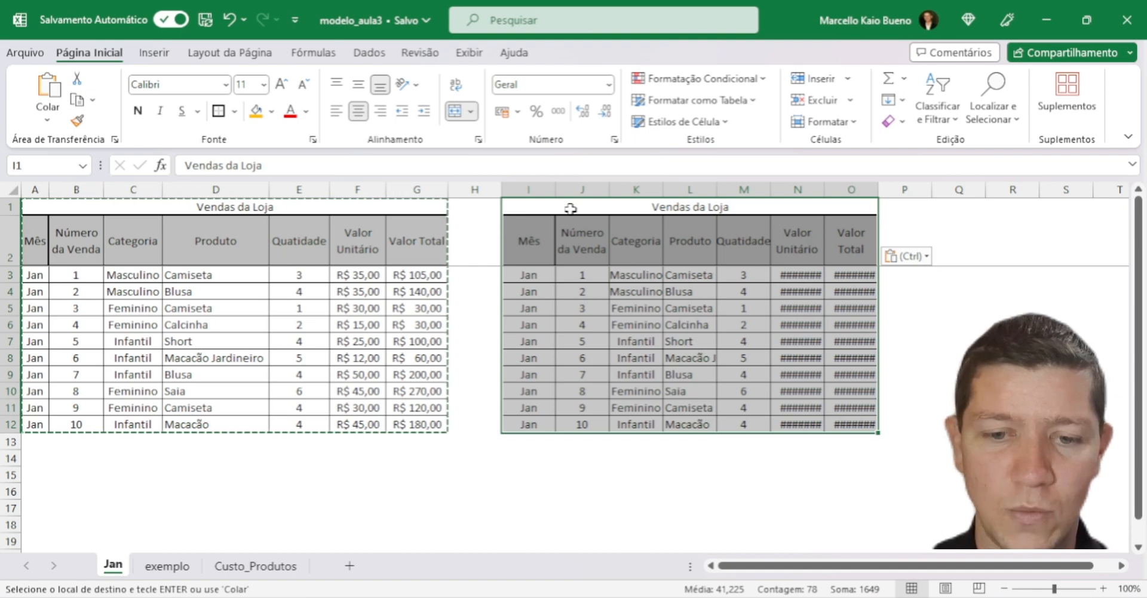
- Auto-fit the widths of columns I to O to the contents of the pasted table
drag(544, 190, 832, 192)
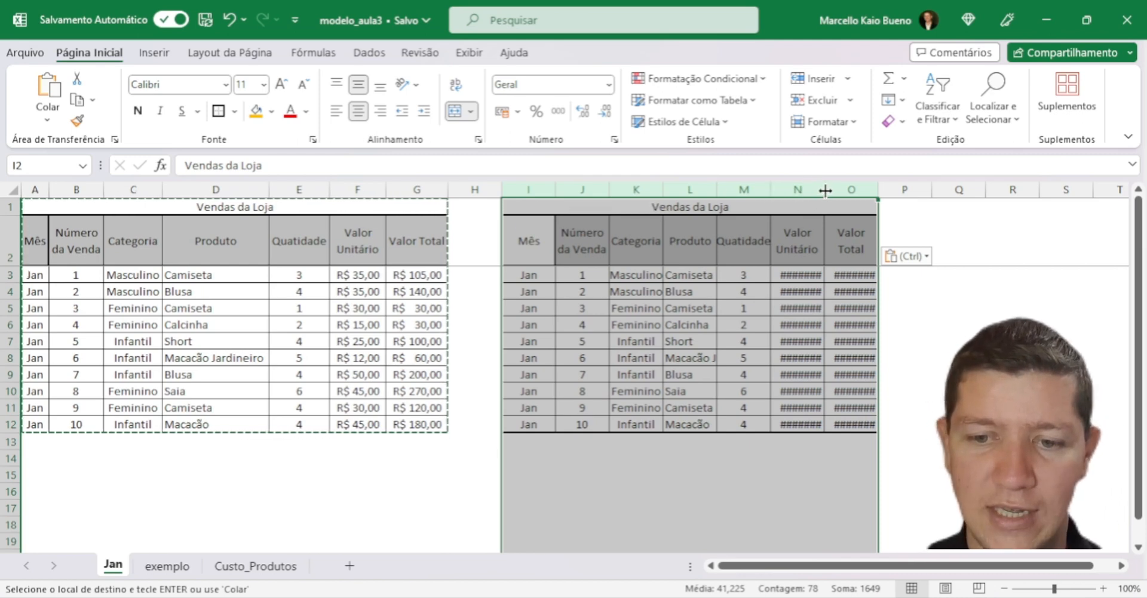
drag(823, 190, 822, 190)
double_click(822, 190)
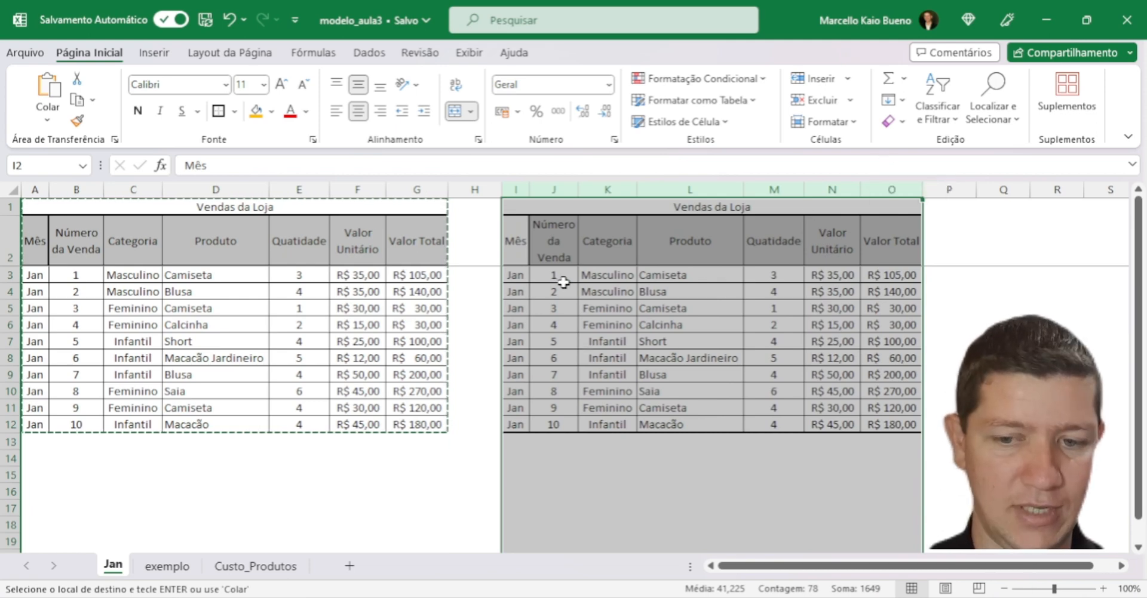
- Undo the column fitting and the paste, and copy the Vendas da Loja table A1:G12 again
key(ctrl+z)
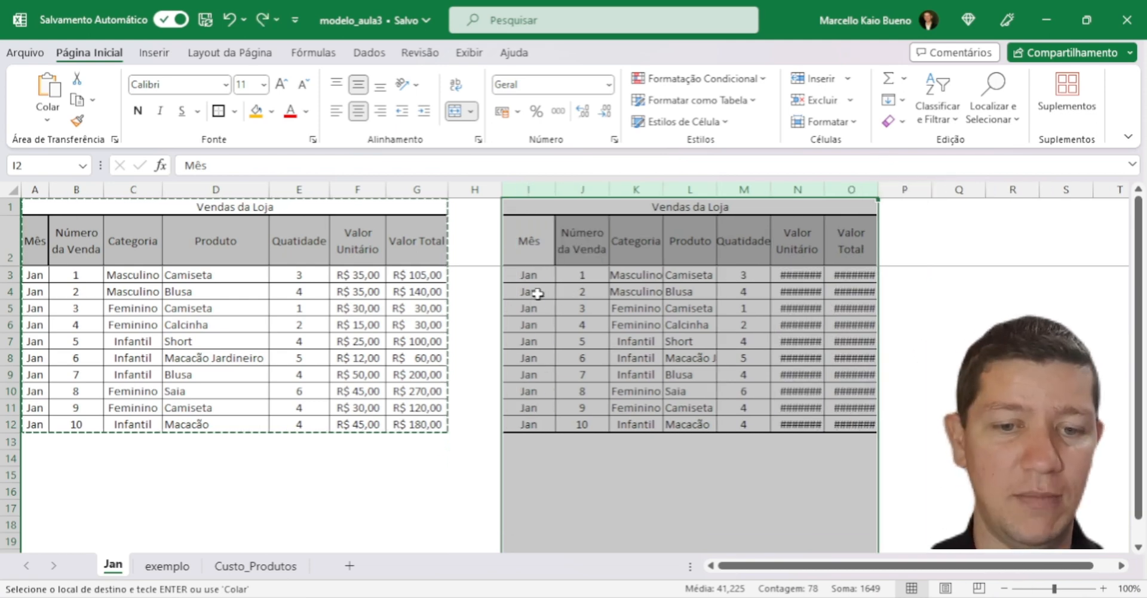
key(ctrl+z)
drag(112, 200, 371, 404)
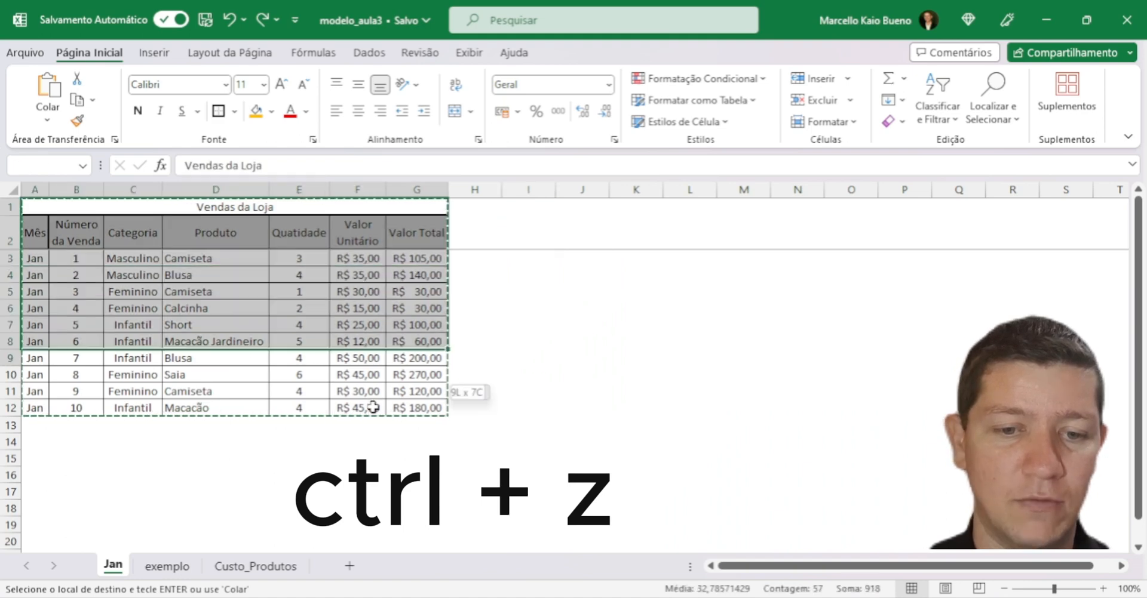
right_click(144, 234)
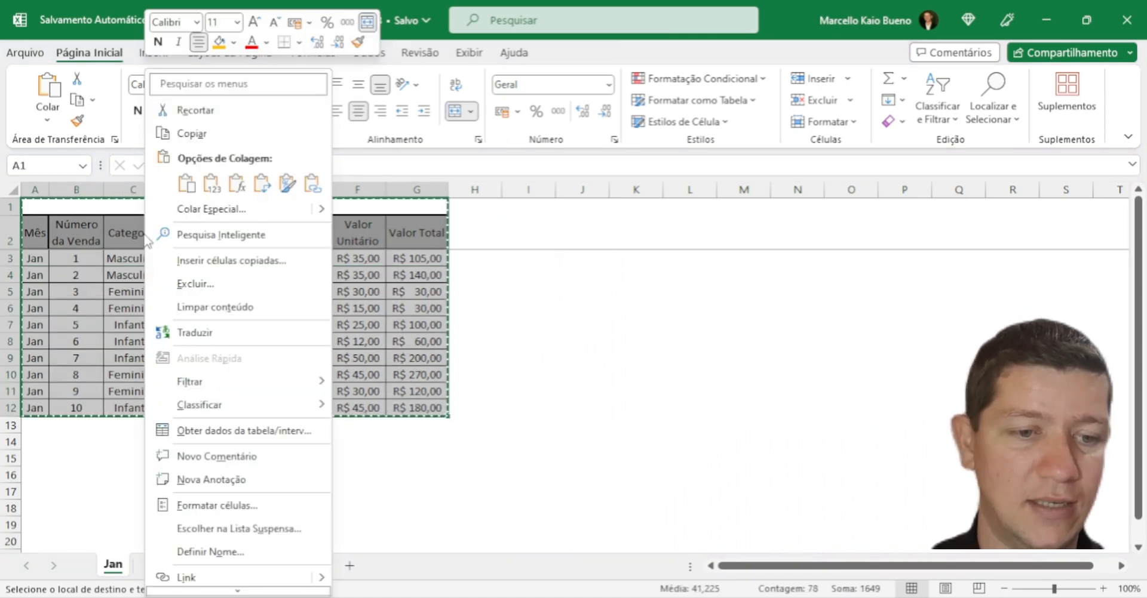
click(192, 134)
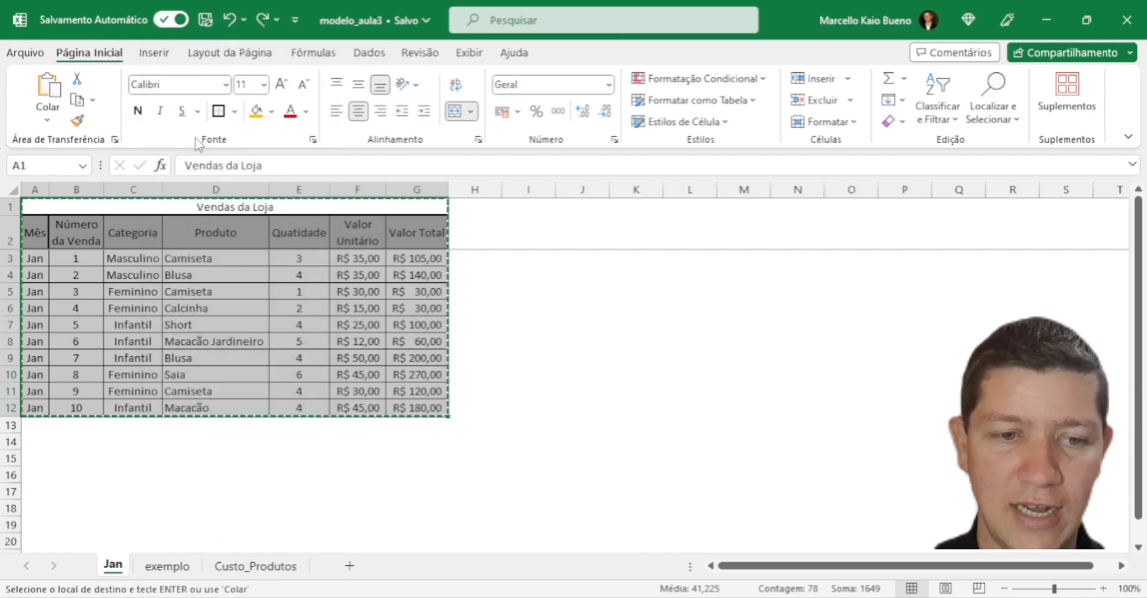
- Paste the copied table normally at cell I1 and undo that paste
click(543, 208)
right_click(542, 207)
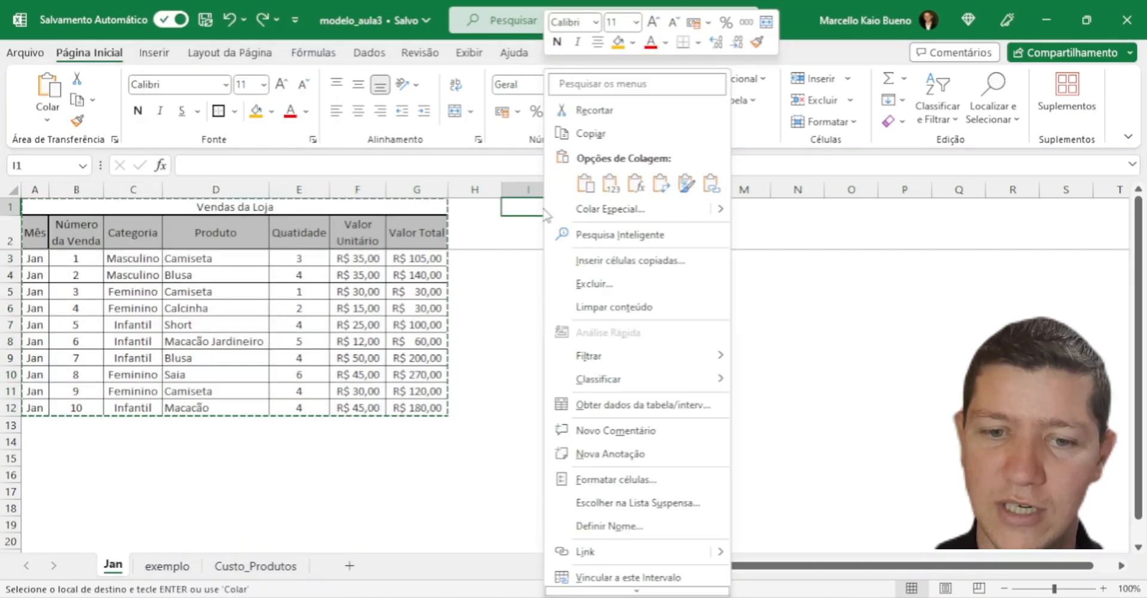
click(585, 186)
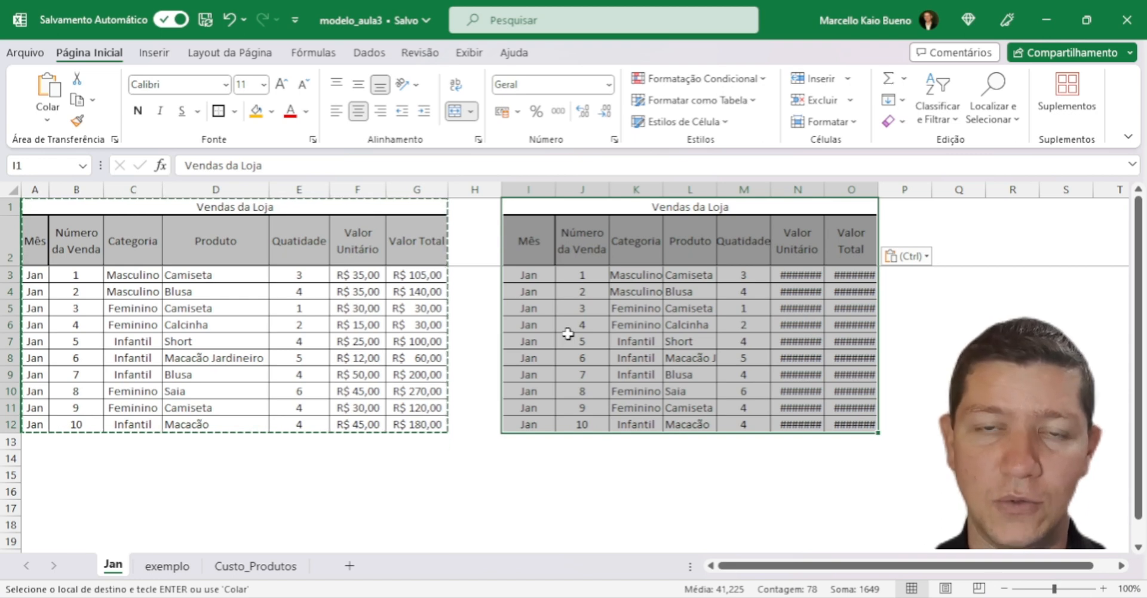
key(ctrl+z)
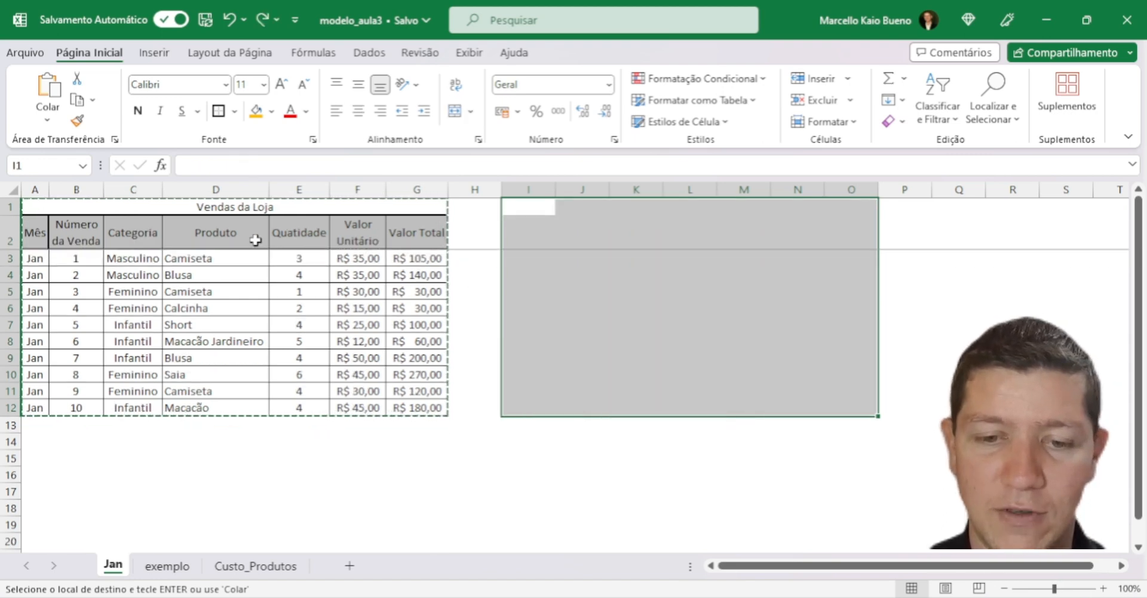
- Paste the Vendas da Loja table A1:G12 at cell I1 using the special paste option Fórmulas
click(256, 240)
drag(189, 205, 343, 411)
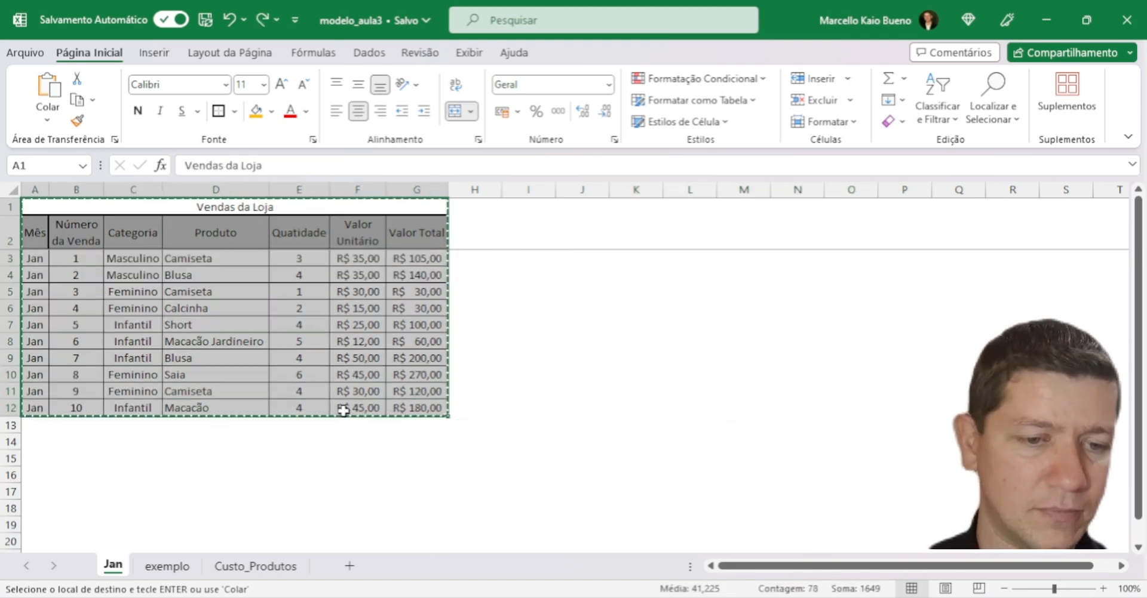
click(533, 209)
right_click(534, 212)
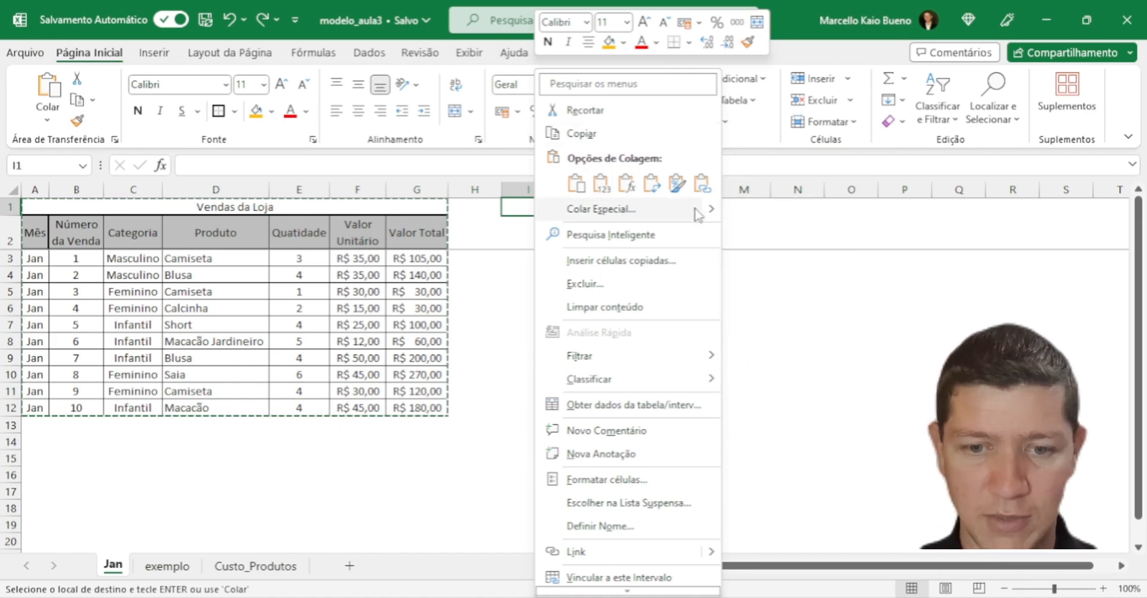
mouse_move(712, 214)
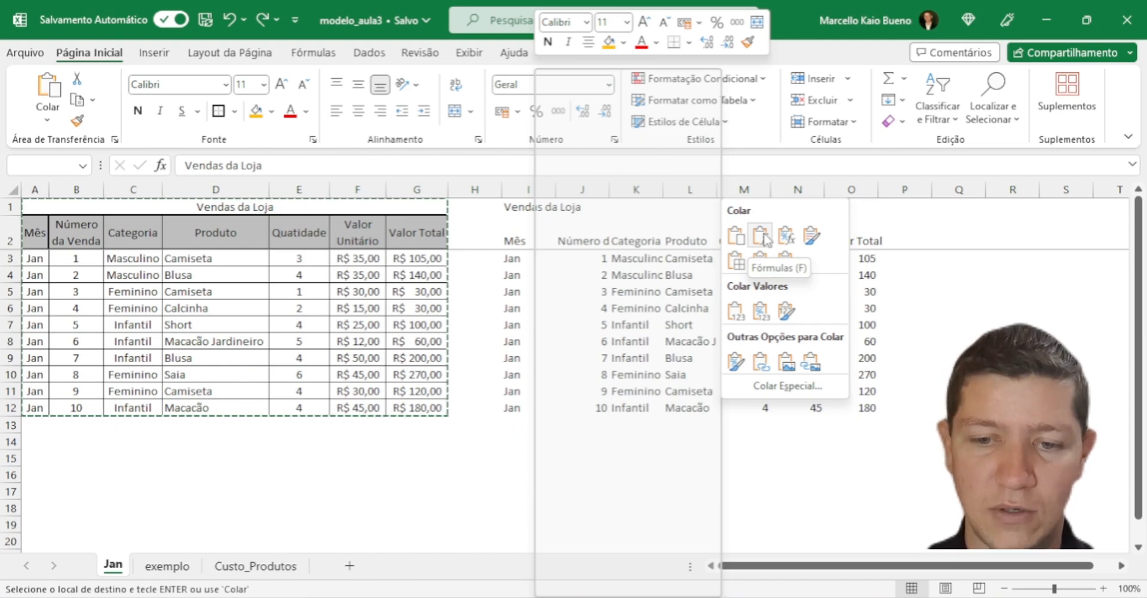
click(761, 236)
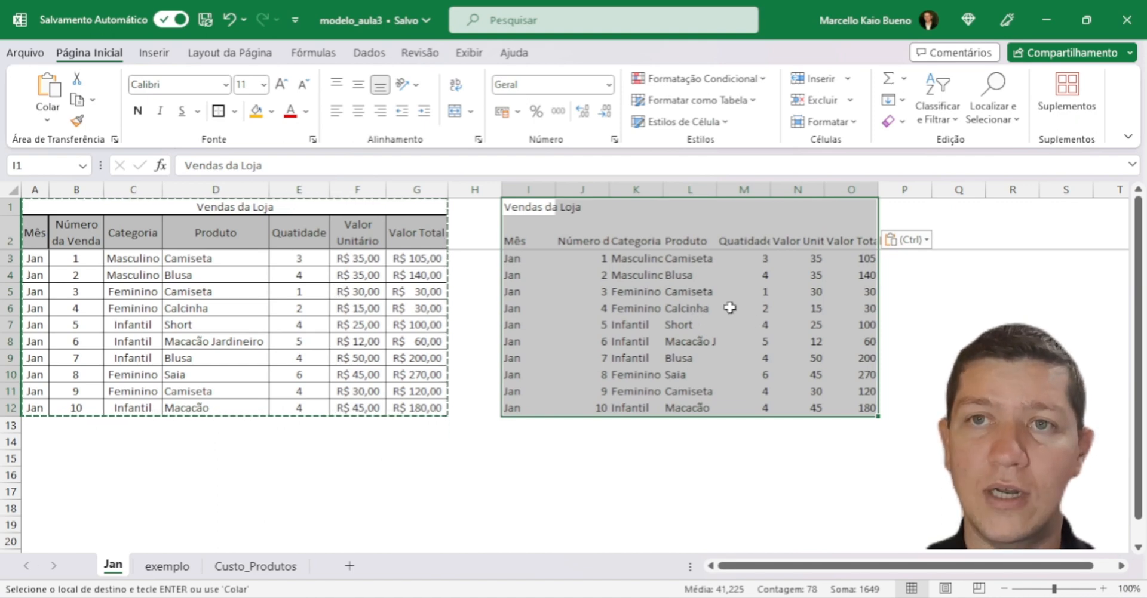
- Inspect the Valor Total formula in cell O3 without changing it, and undo the Fórmulas paste
click(816, 261)
click(859, 258)
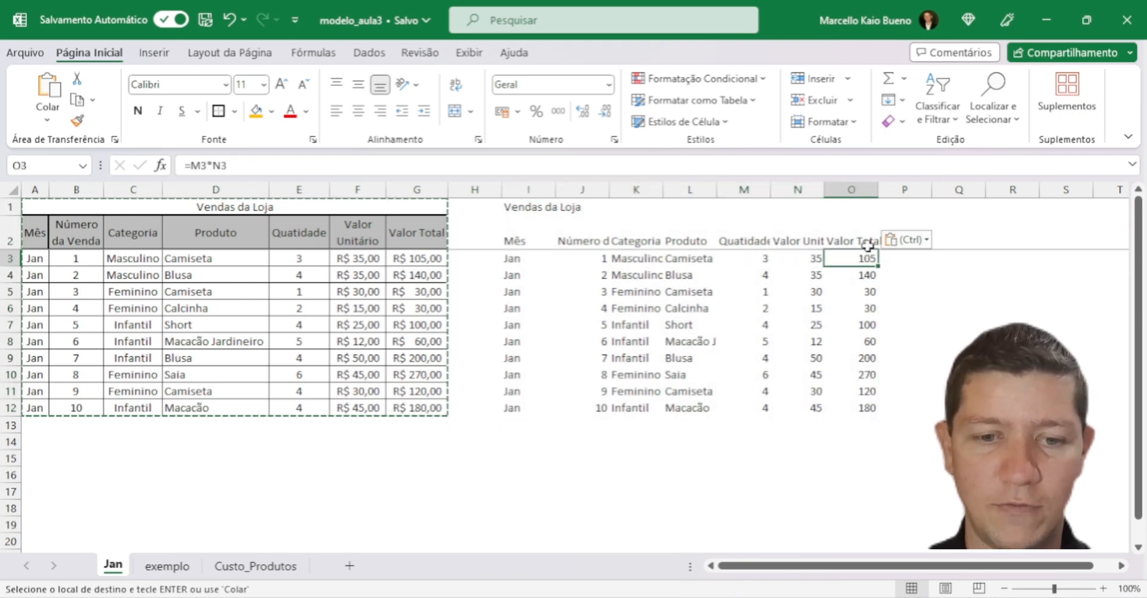
double_click(866, 258)
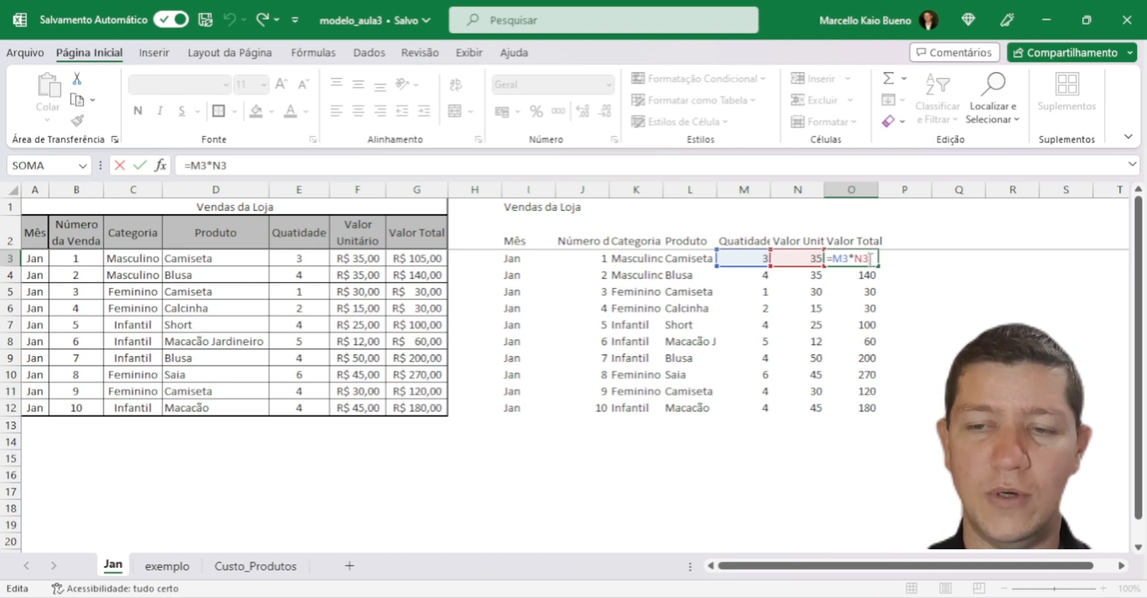
key(Escape)
key(ctrl+z)
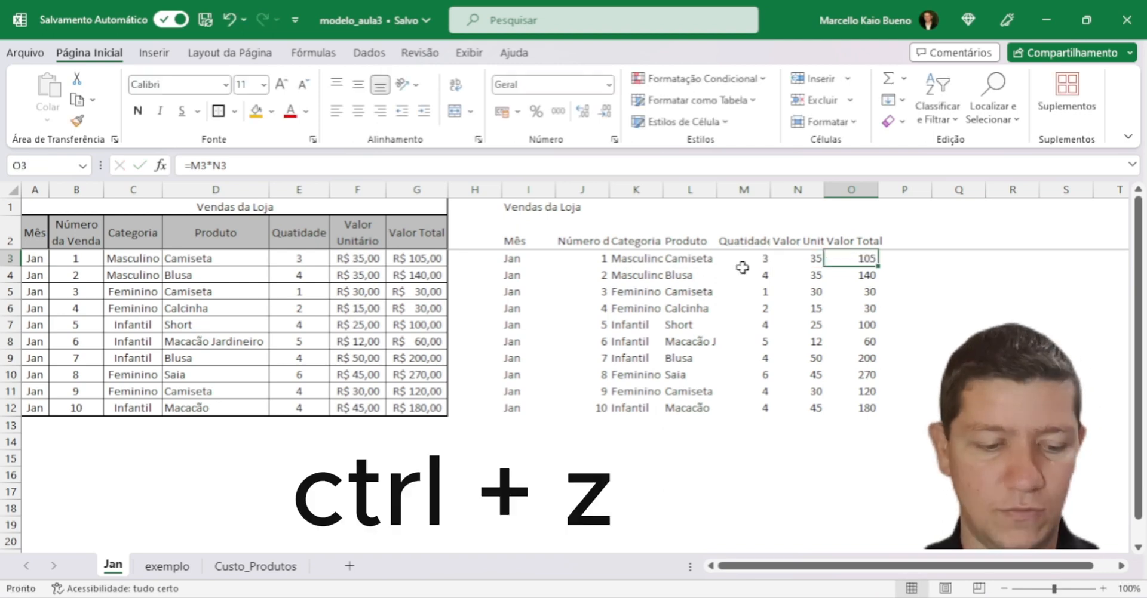
- Paste the copied table at cell I1 using the special paste option Fórmulas e Formatação de Número
click(533, 210)
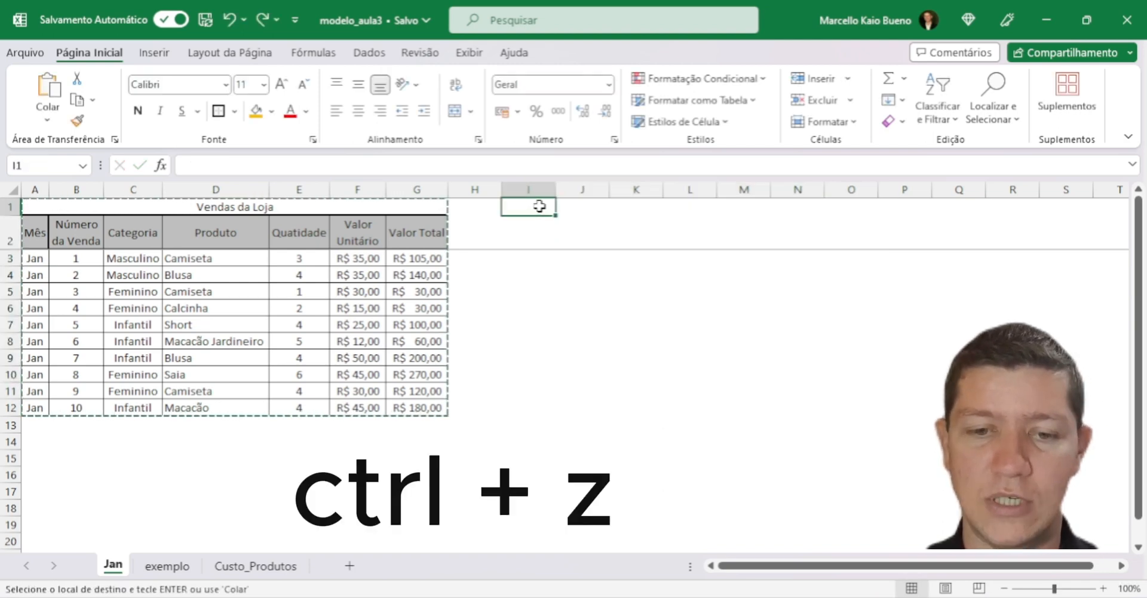
right_click(539, 206)
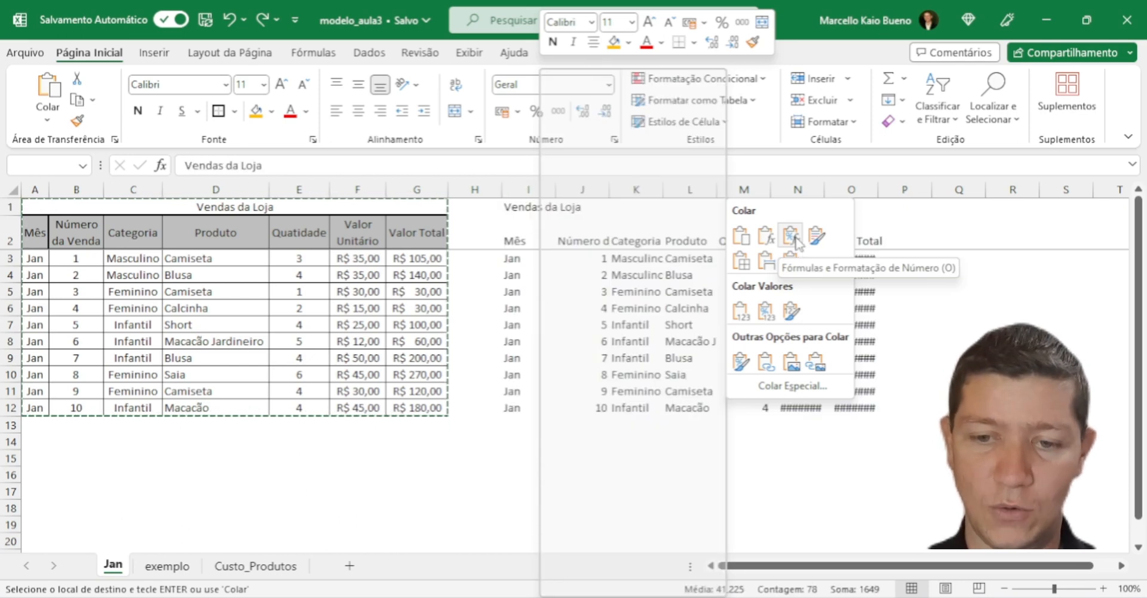
click(791, 236)
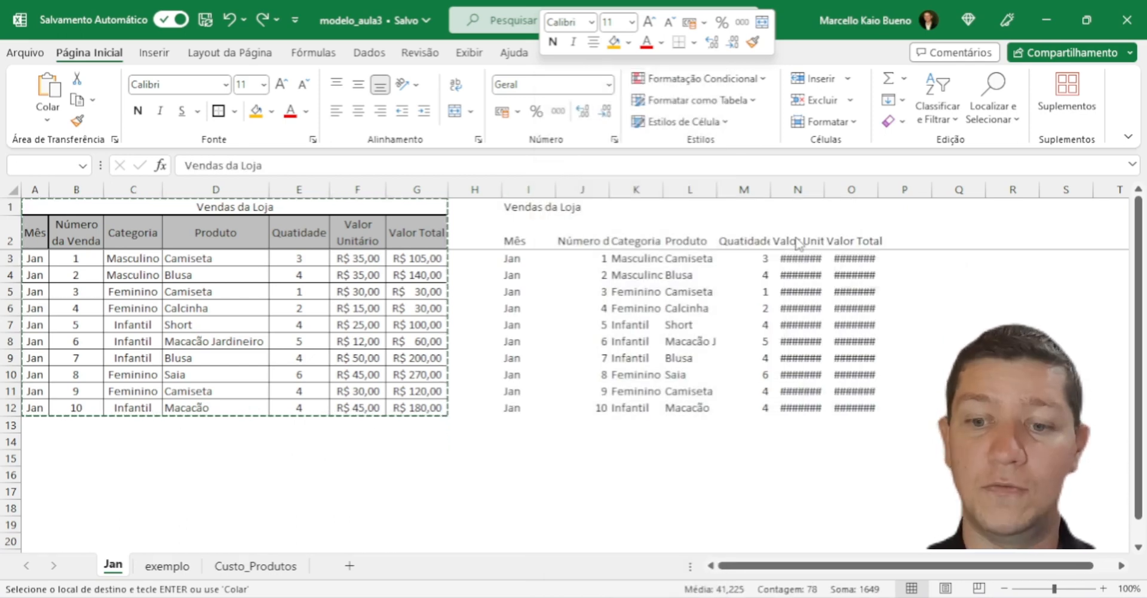
- Auto-fit columns N and O and compare the pasted unit and total values with the originals in columns F and G
drag(851, 190, 797, 188)
double_click(824, 189)
click(689, 491)
click(883, 258)
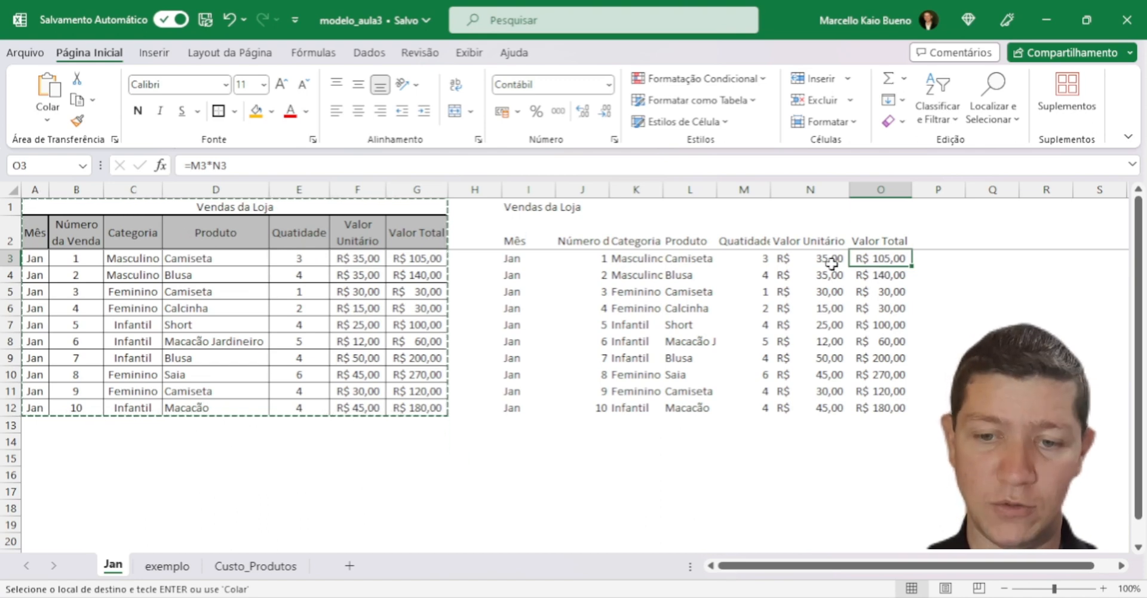
drag(832, 261, 878, 358)
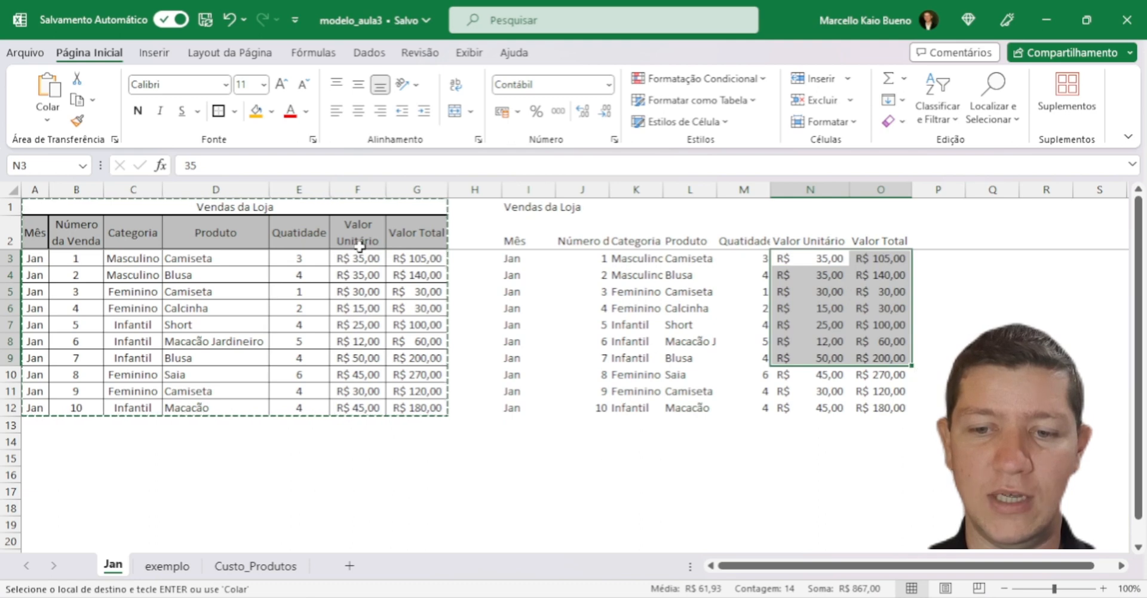
drag(358, 258, 405, 340)
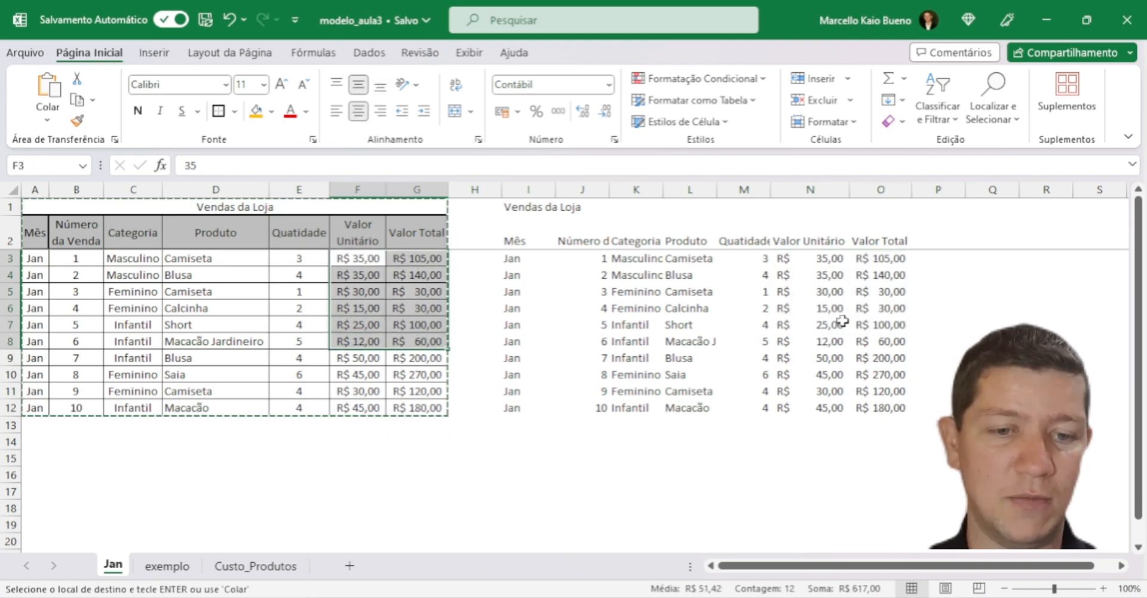
- Undo the fitting of columns N and O and the Fórmulas e Formatação de Número paste
click(540, 210)
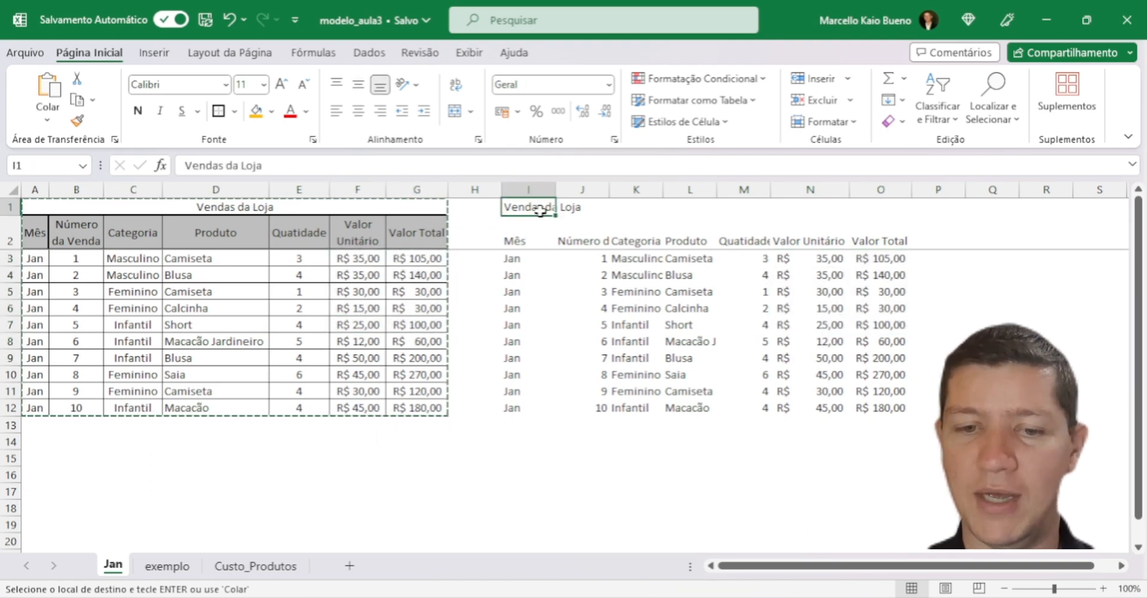
key(ctrl+z)
key(ctrl+z)
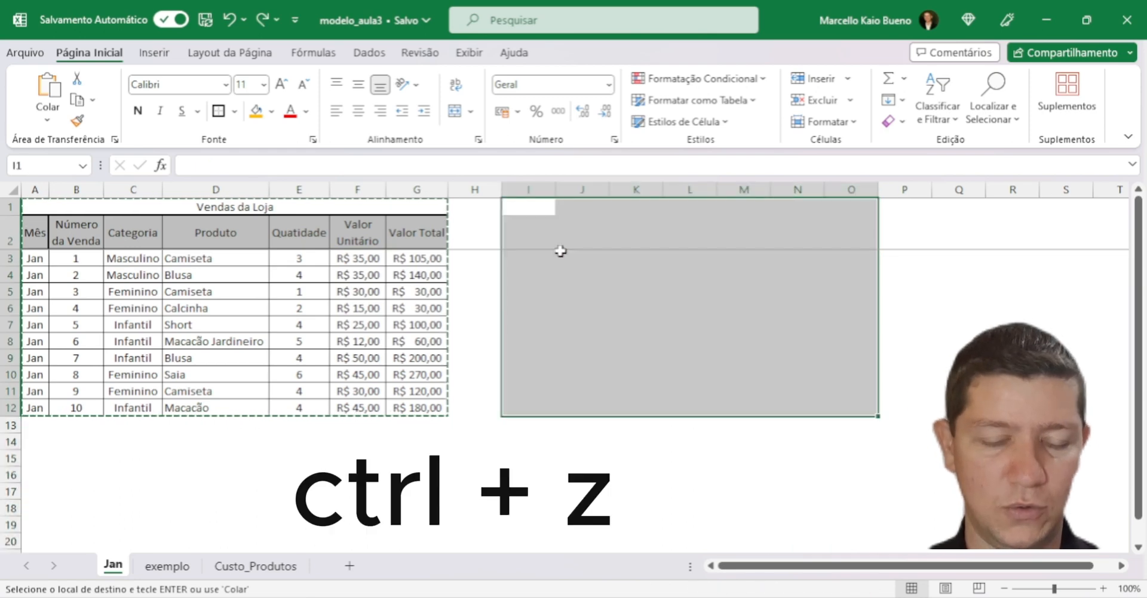
- Paste the copied table at cell I1 with the special paste option that keeps the source formatting
click(533, 209)
right_click(534, 209)
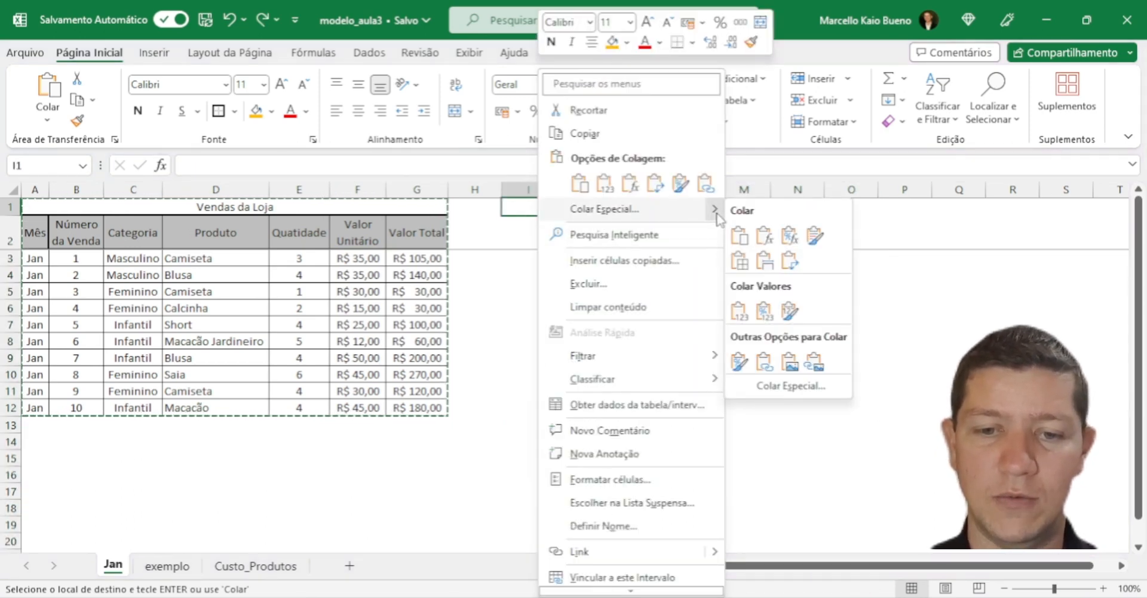
click(814, 236)
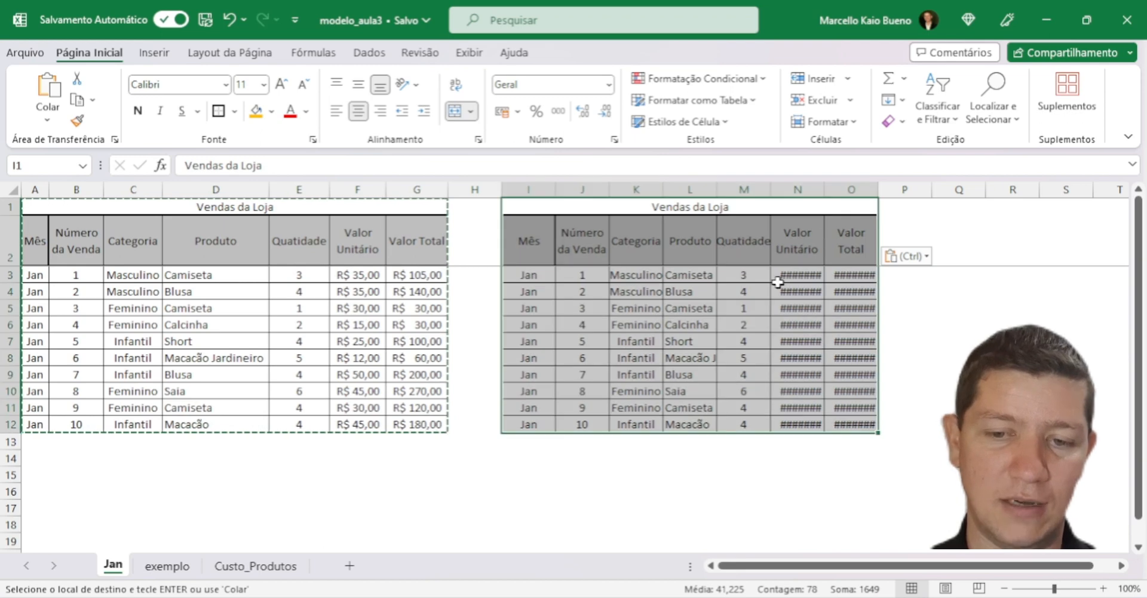
- Auto-fit columns N and O of the pasted table and check the Valor Total formula in cell O4
drag(849, 189, 801, 189)
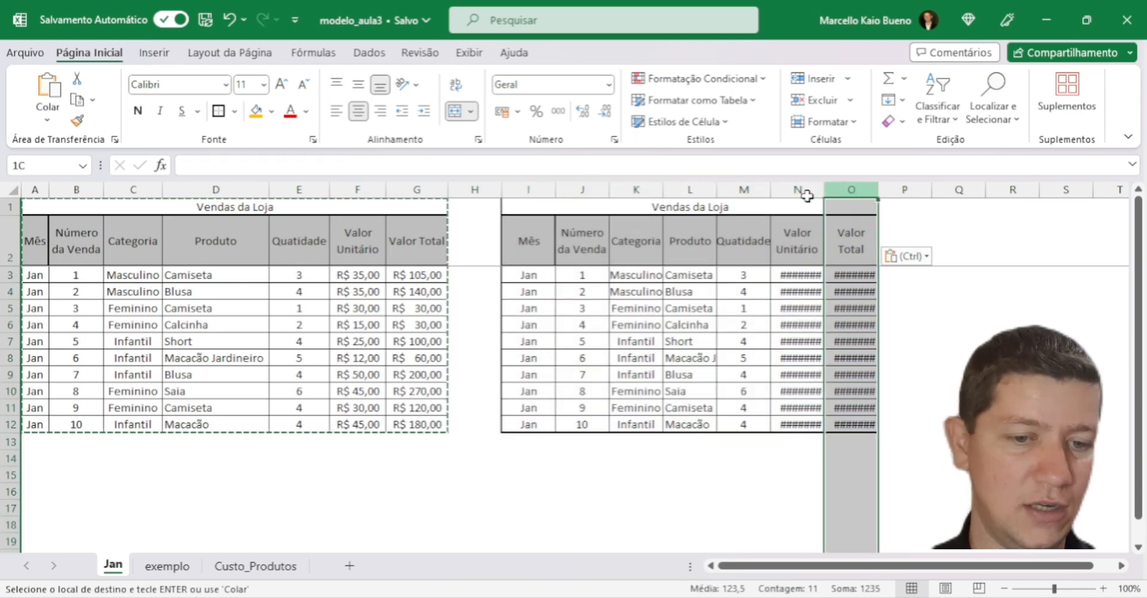
double_click(825, 190)
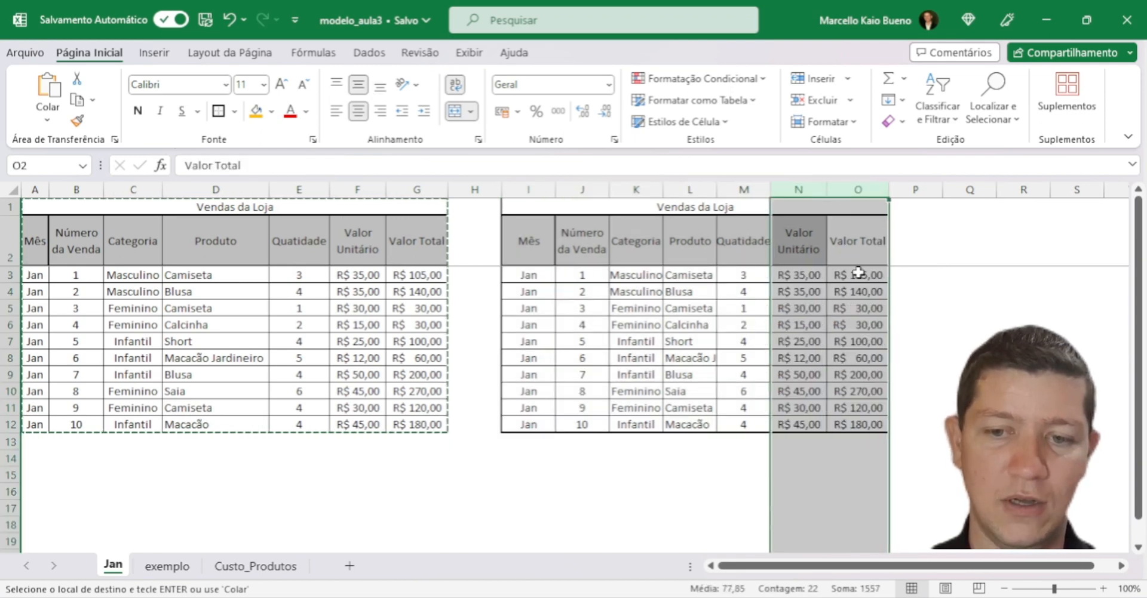
click(863, 291)
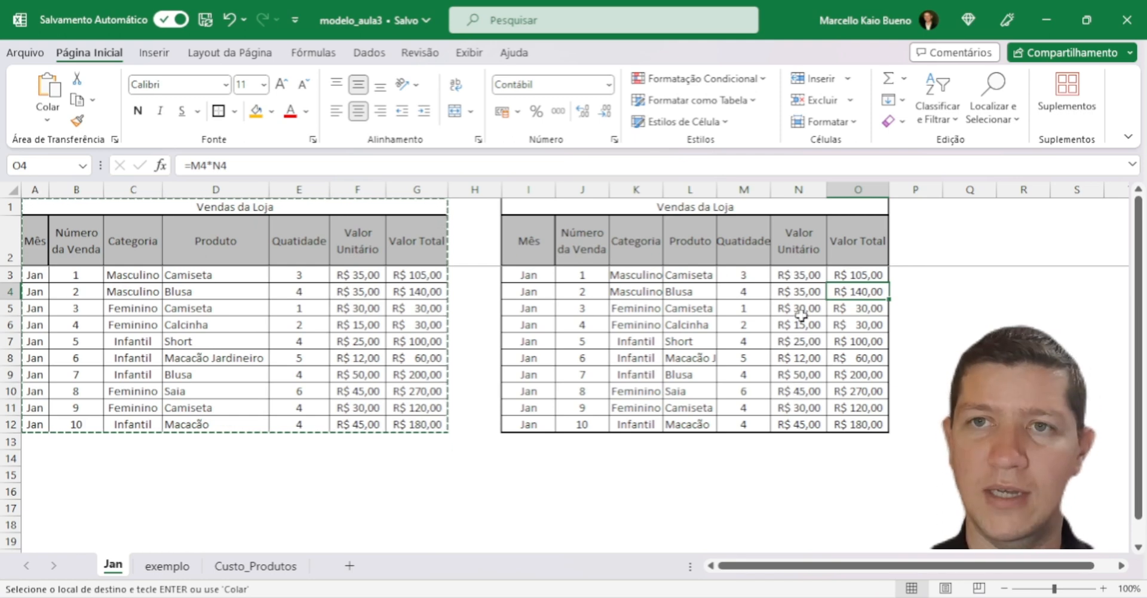
- Undo the column fitting and the source-formatting paste to clear the area from cell I1
key(ctrl+z)
key(ctrl+z)
key(ctrl+z)
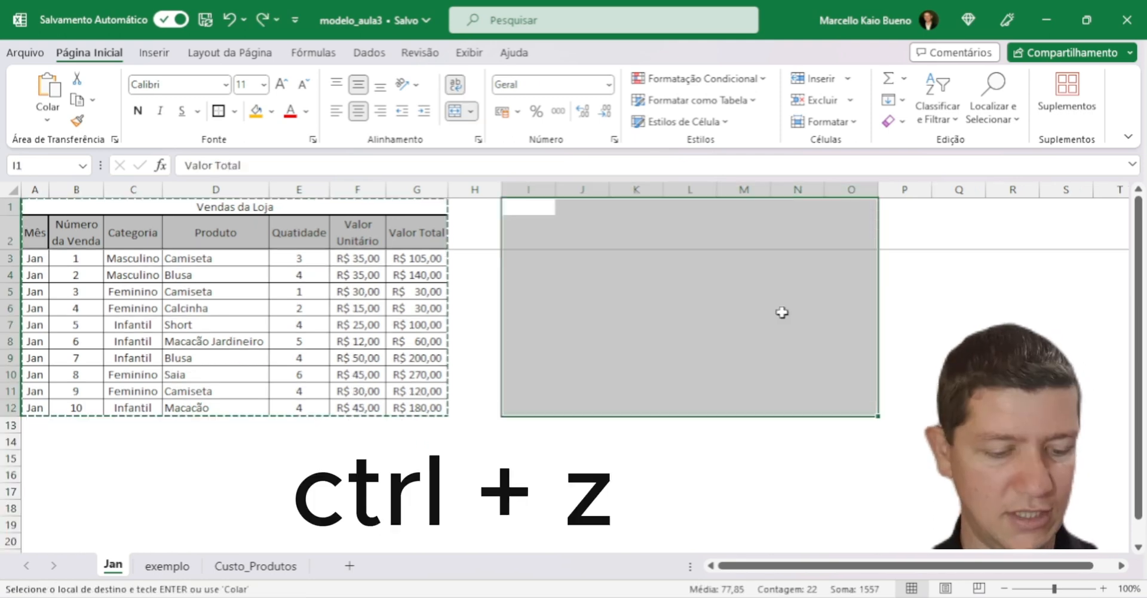
- Paste the copied table at cell I1 using the special paste option Sem Bordas
click(529, 204)
right_click(528, 204)
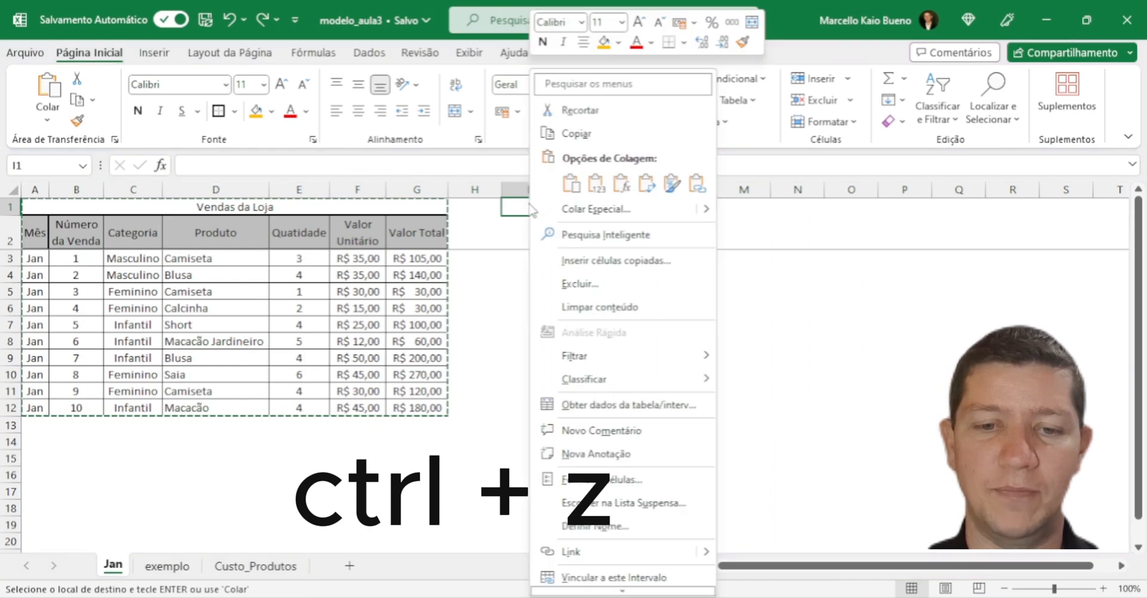
click(528, 206)
right_click(529, 206)
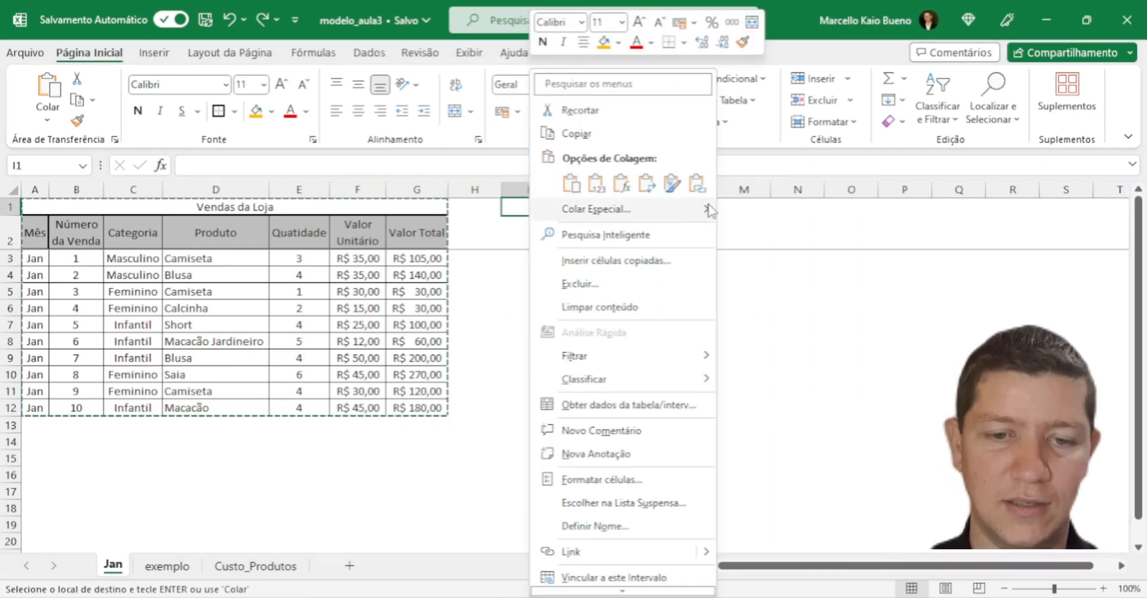
mouse_move(704, 210)
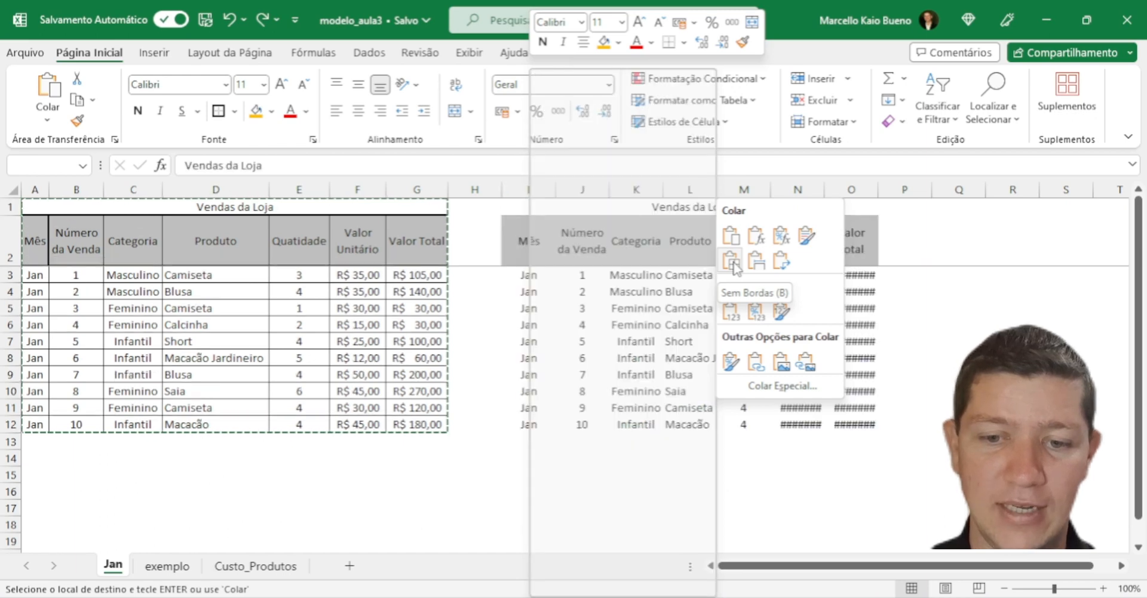
click(732, 261)
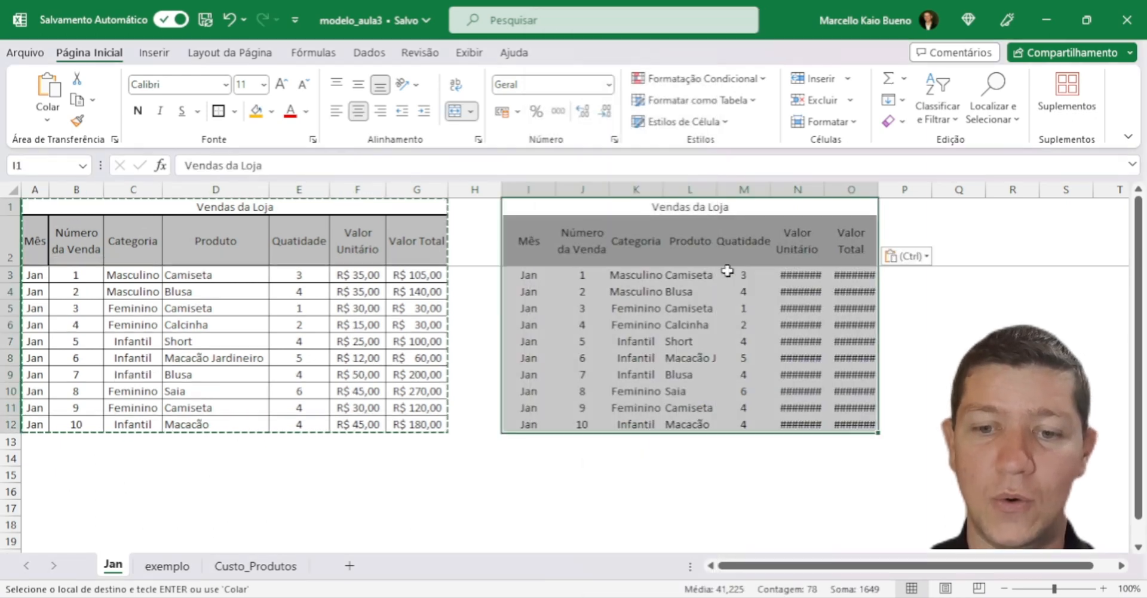
- Auto-fit the widths of columns I to O to the borderless table's contents
drag(555, 189, 878, 189)
double_click(878, 189)
click(690, 292)
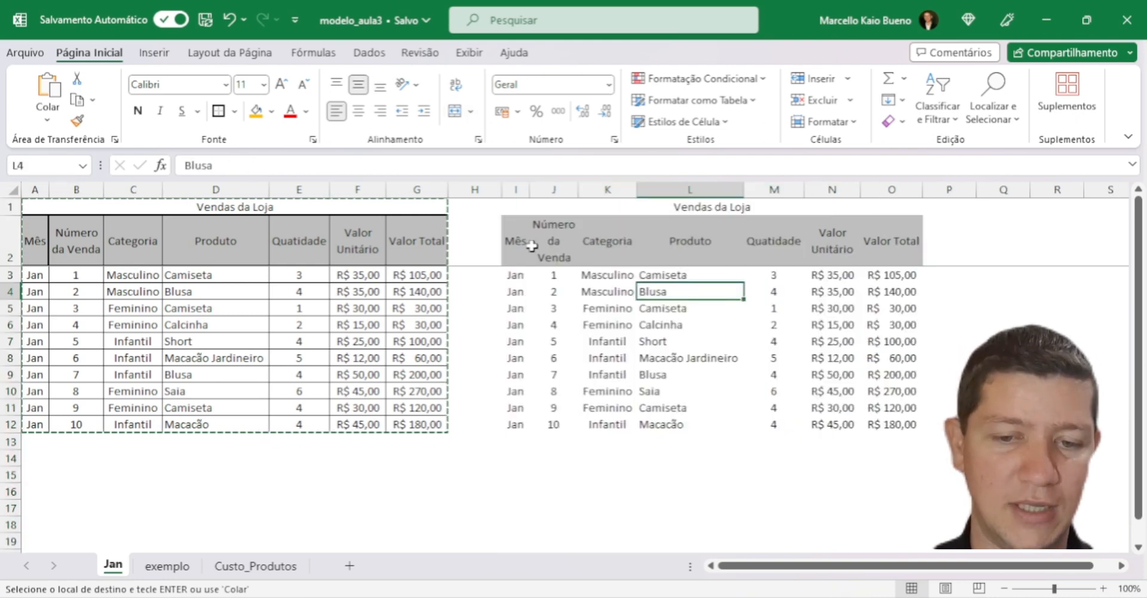
- Undo the column fitting and the Sem Bordas paste to clear the area from cell I1
drag(553, 245, 884, 245)
key(ctrl+z)
key(ctrl+z)
click(539, 204)
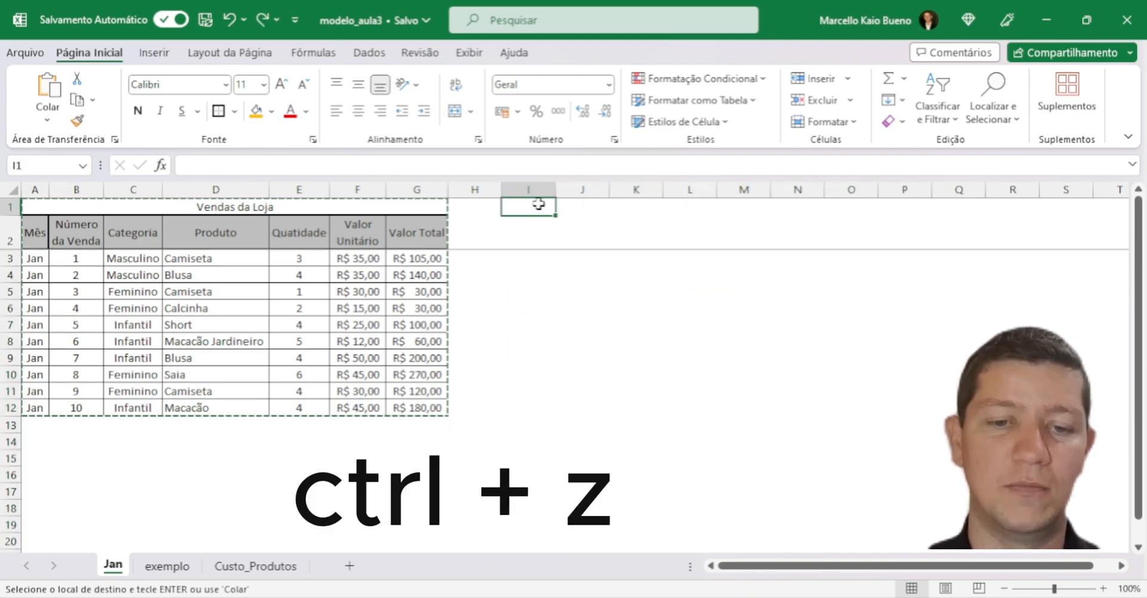
- Paste the copied table at cell I1 using the special paste option that keeps the source column widths
right_click(535, 207)
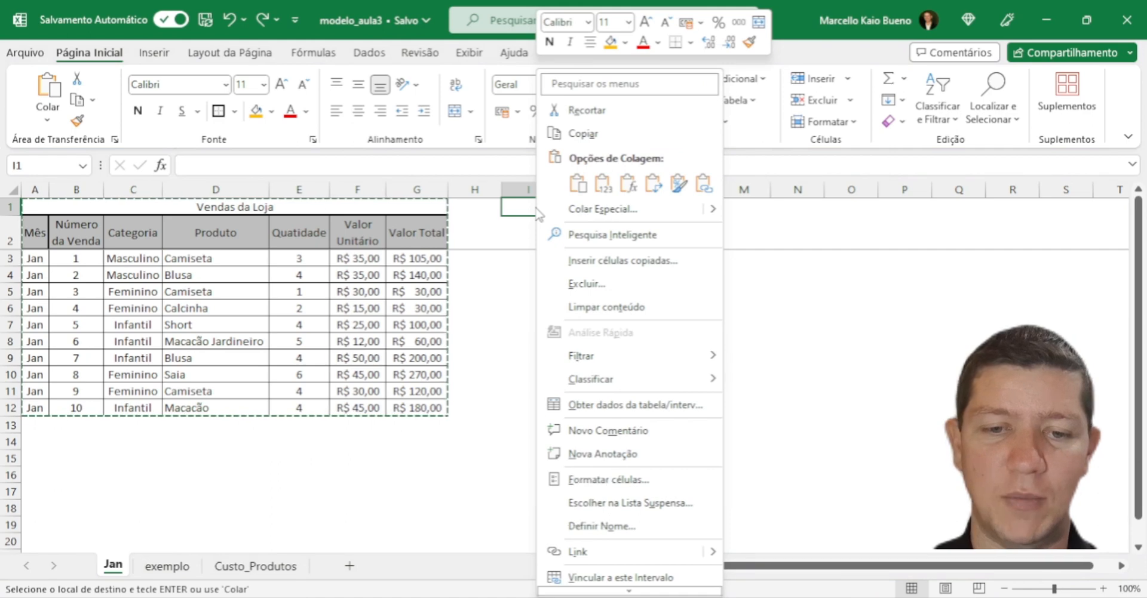
mouse_move(706, 212)
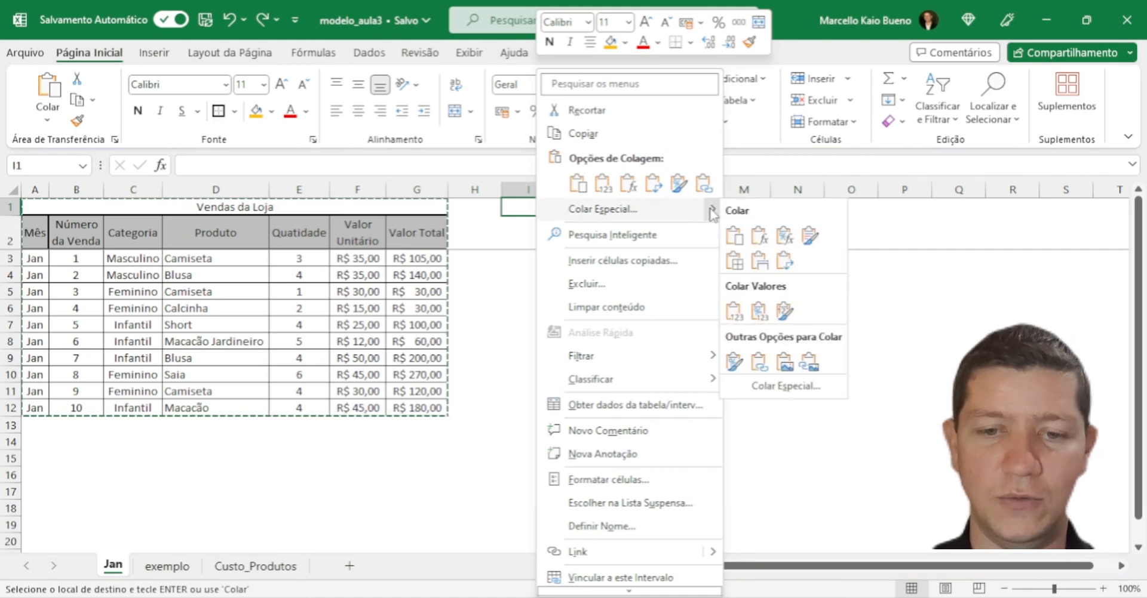
click(759, 264)
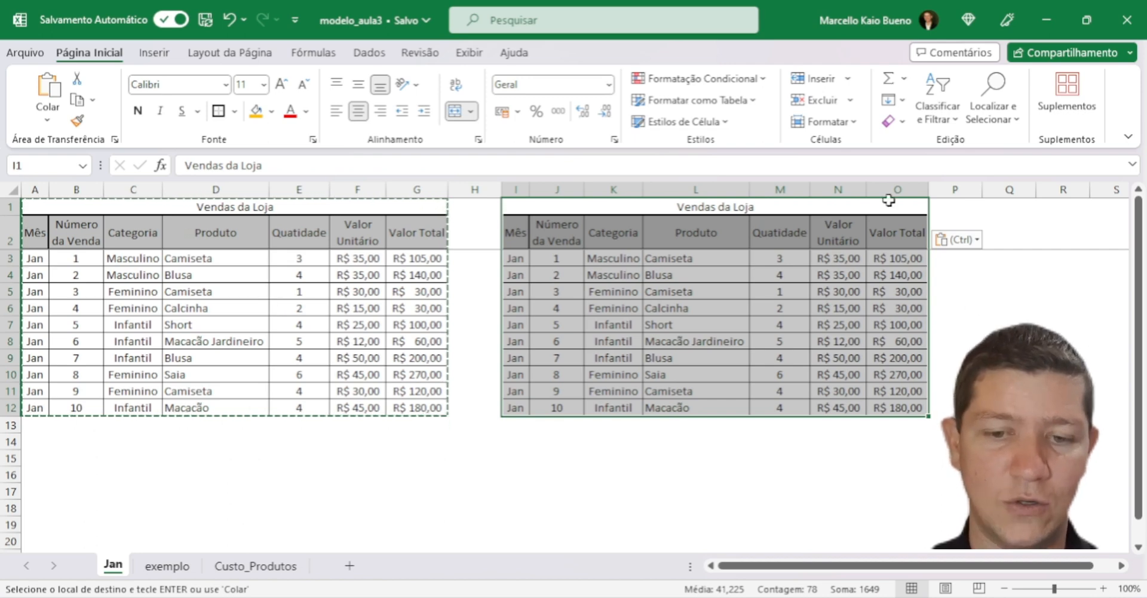
- Check the widths of the pasted table's columns and undo the paste to empty the area from cell I1
drag(887, 190, 723, 189)
click(838, 308)
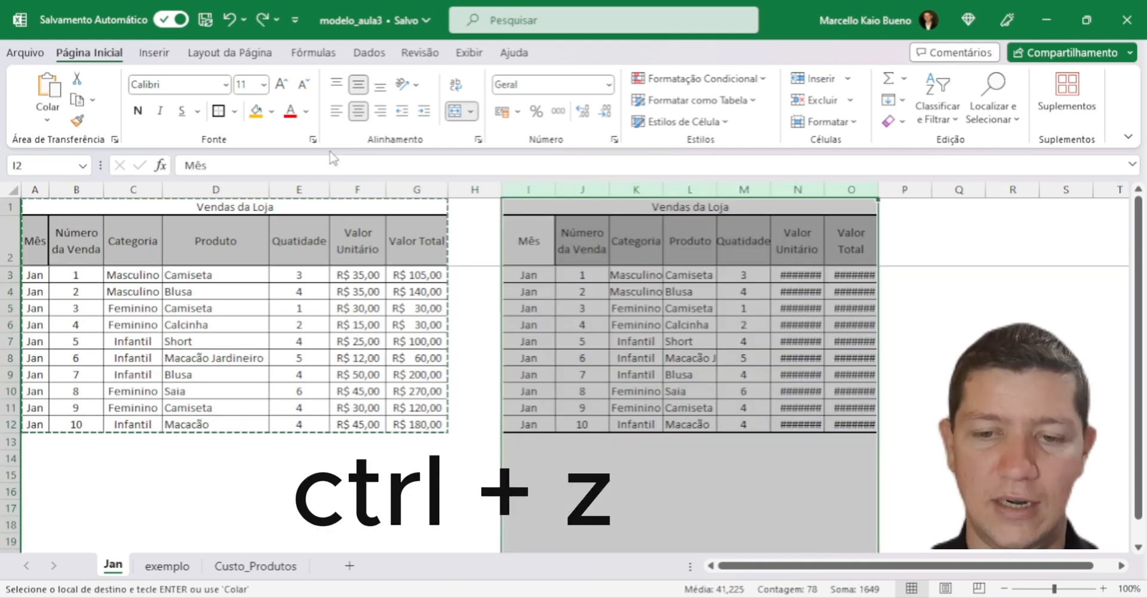
key(ctrl+z)
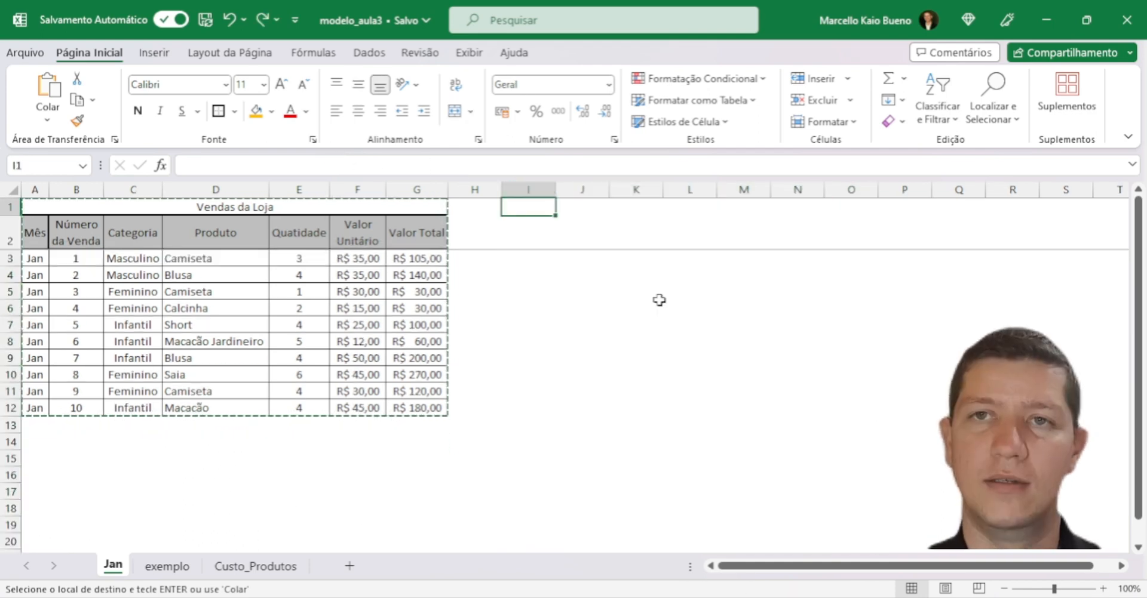
- Paste the copied table at cell I1 using the special paste option Transpor
right_click(523, 209)
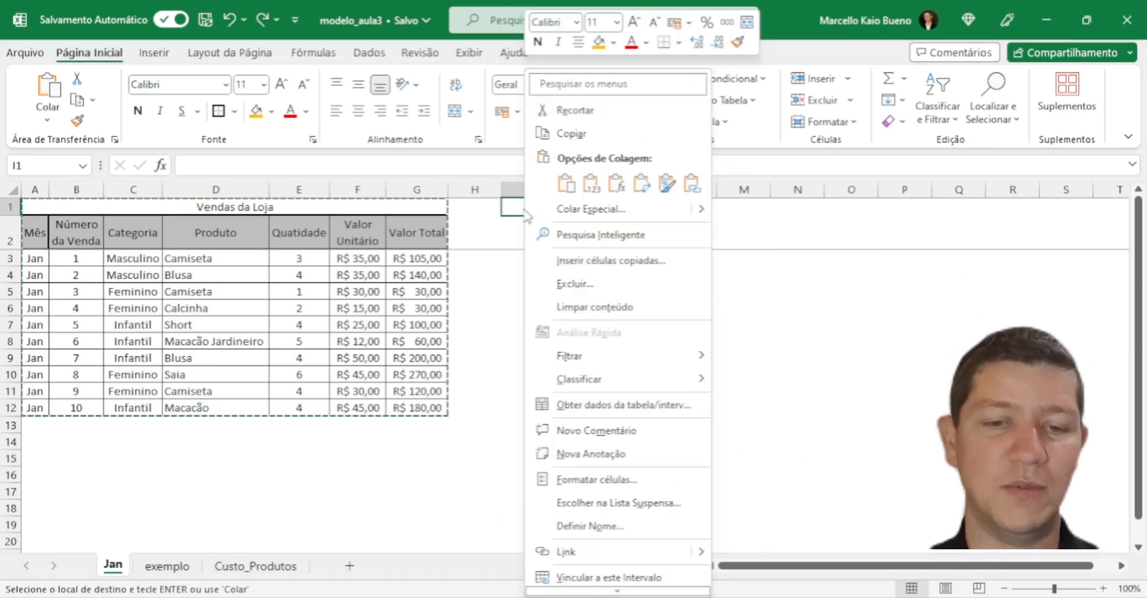
mouse_move(704, 217)
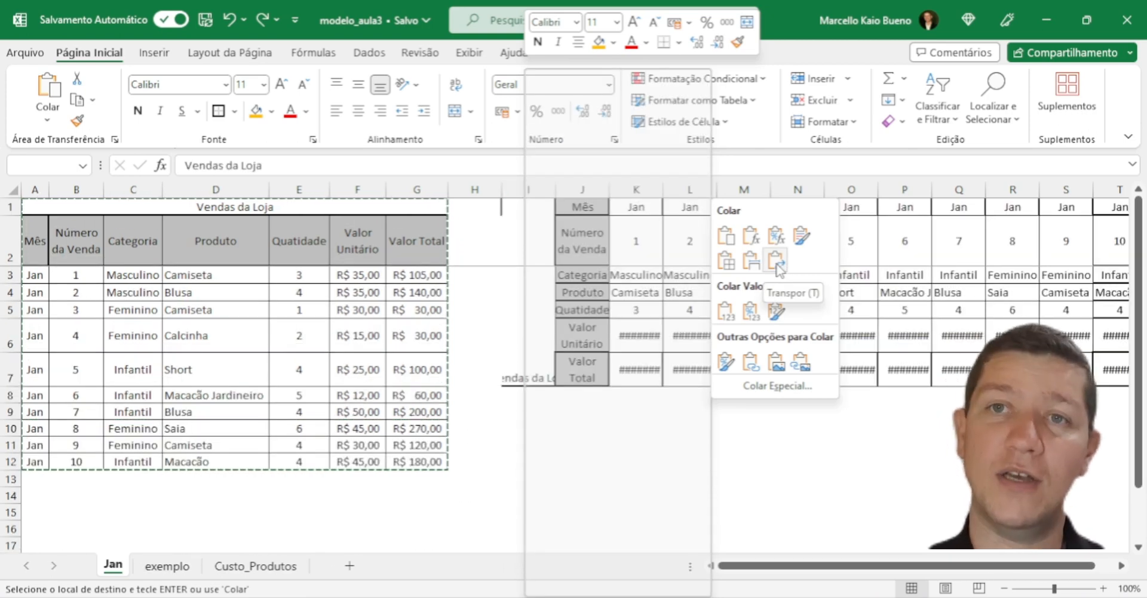
click(777, 264)
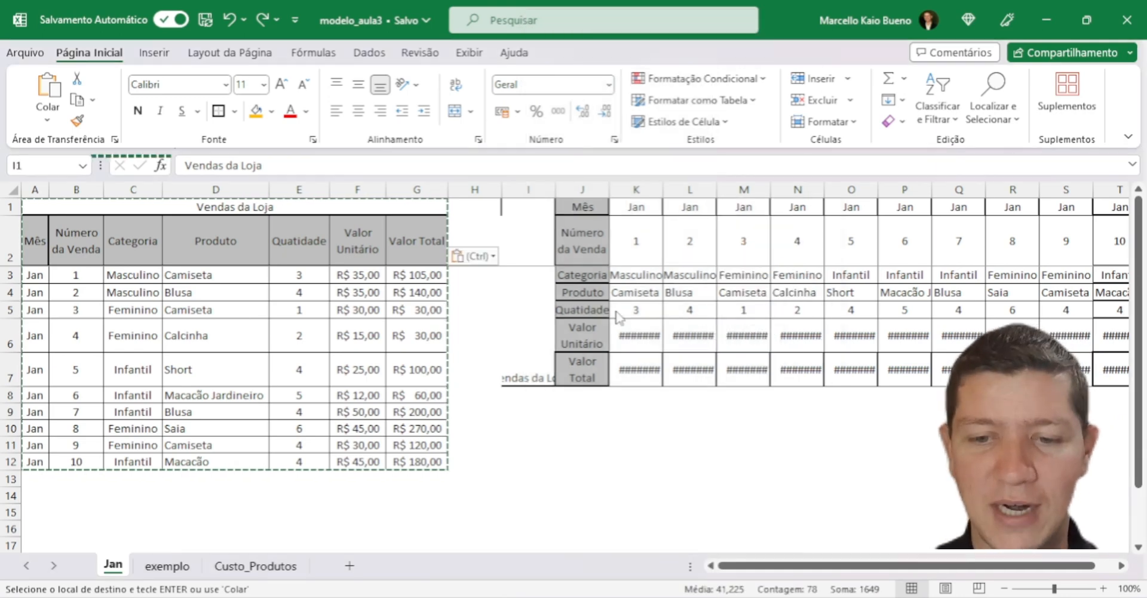
- Auto-fit the widths of columns I to T to the transposed table's contents
drag(538, 186, 1084, 218)
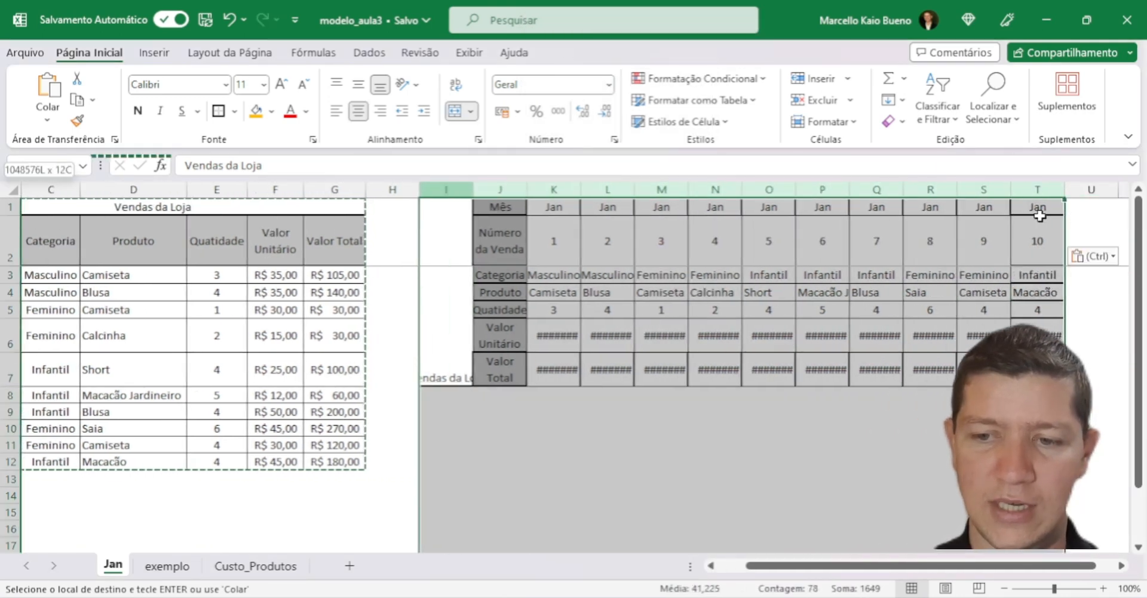
double_click(580, 189)
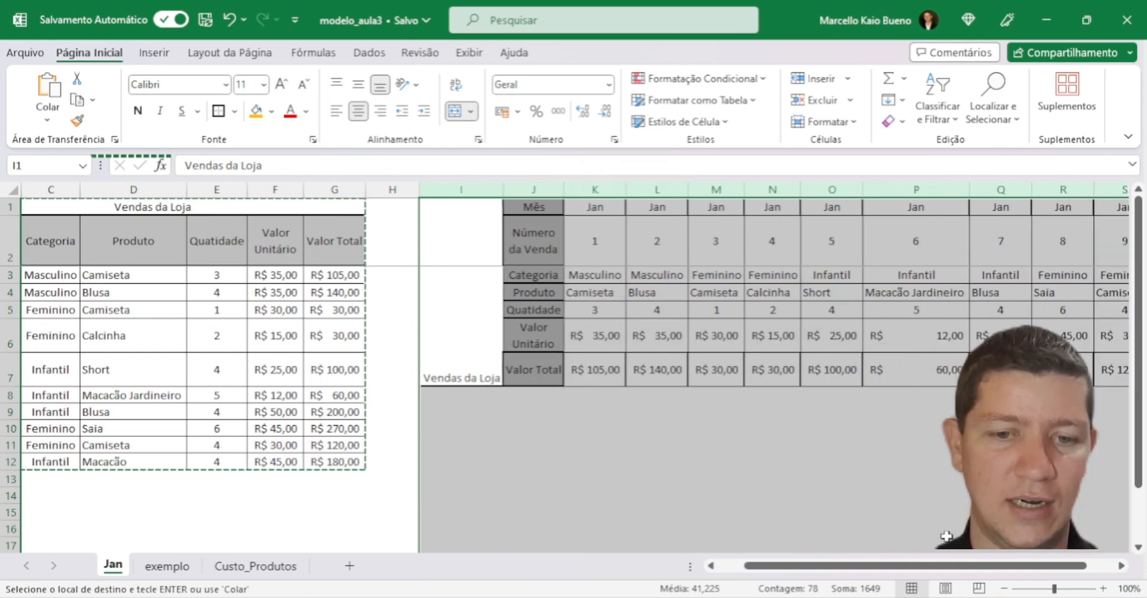
drag(945, 568, 921, 568)
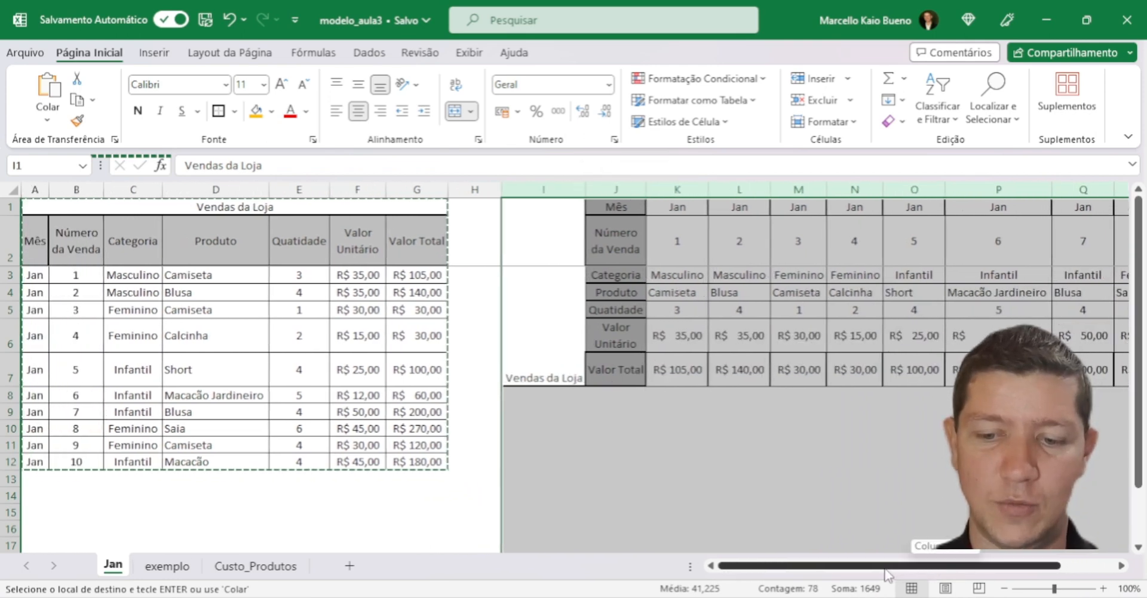
- Compare the title, headers and data of the original table with their positions in the transposed table
click(545, 241)
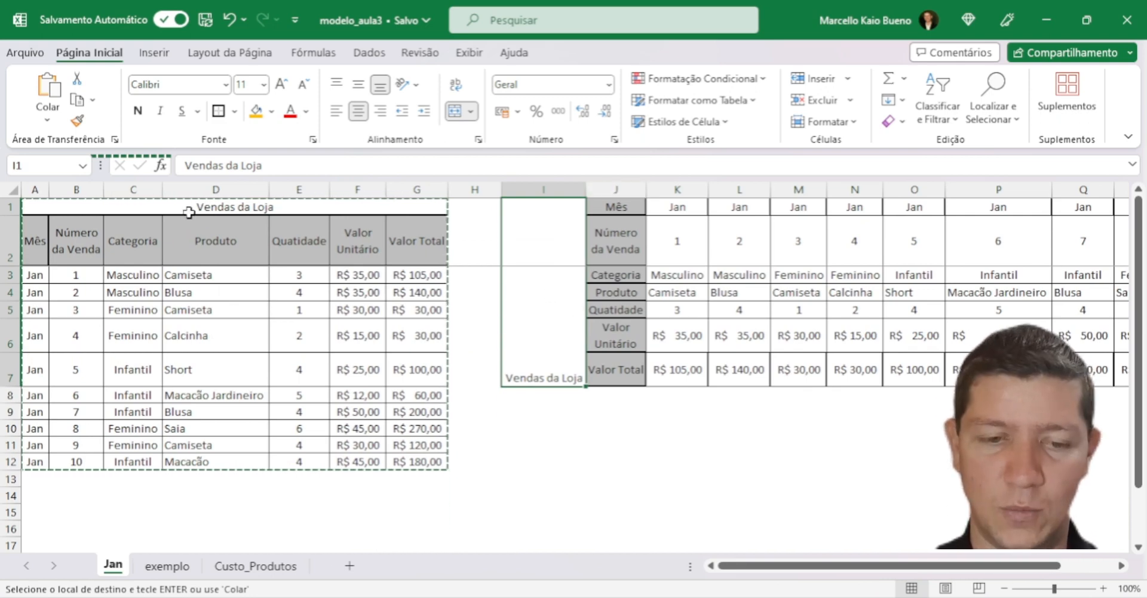
drag(189, 213, 204, 461)
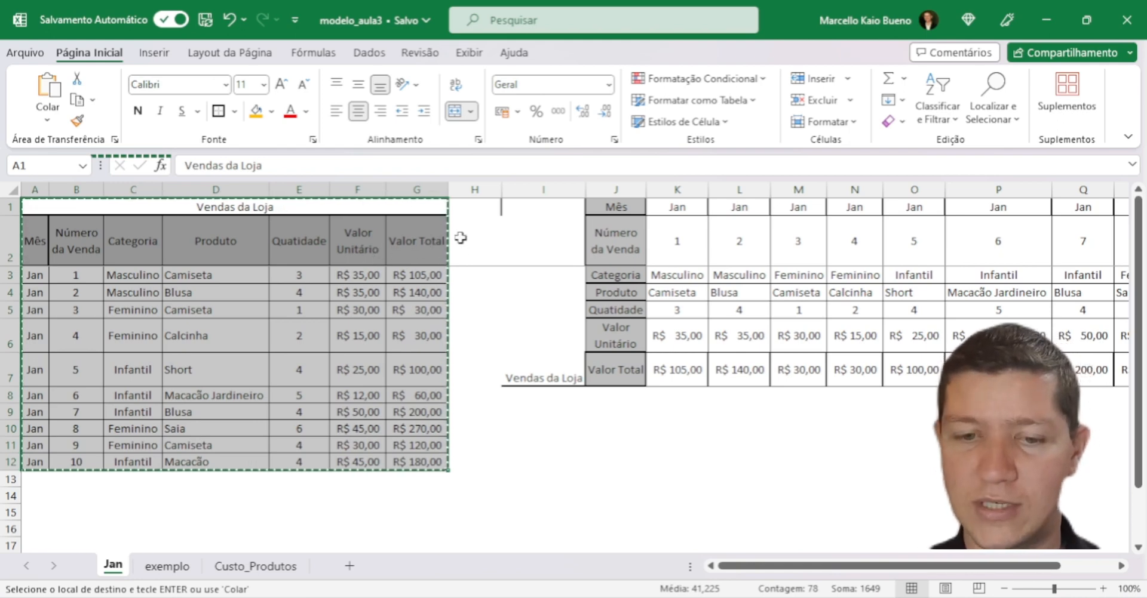
click(193, 205)
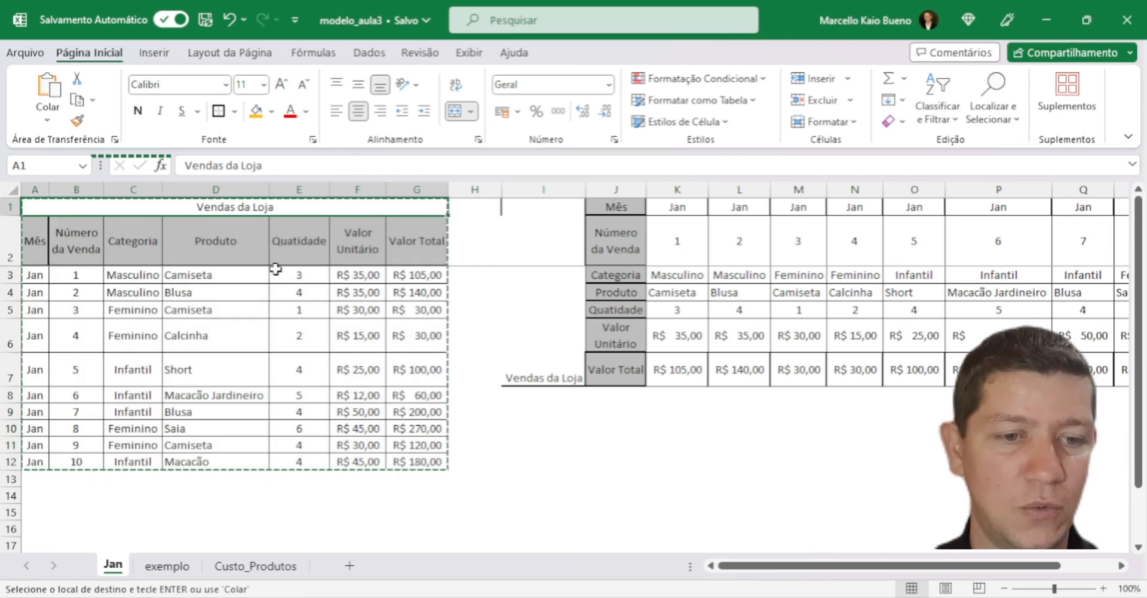
click(541, 190)
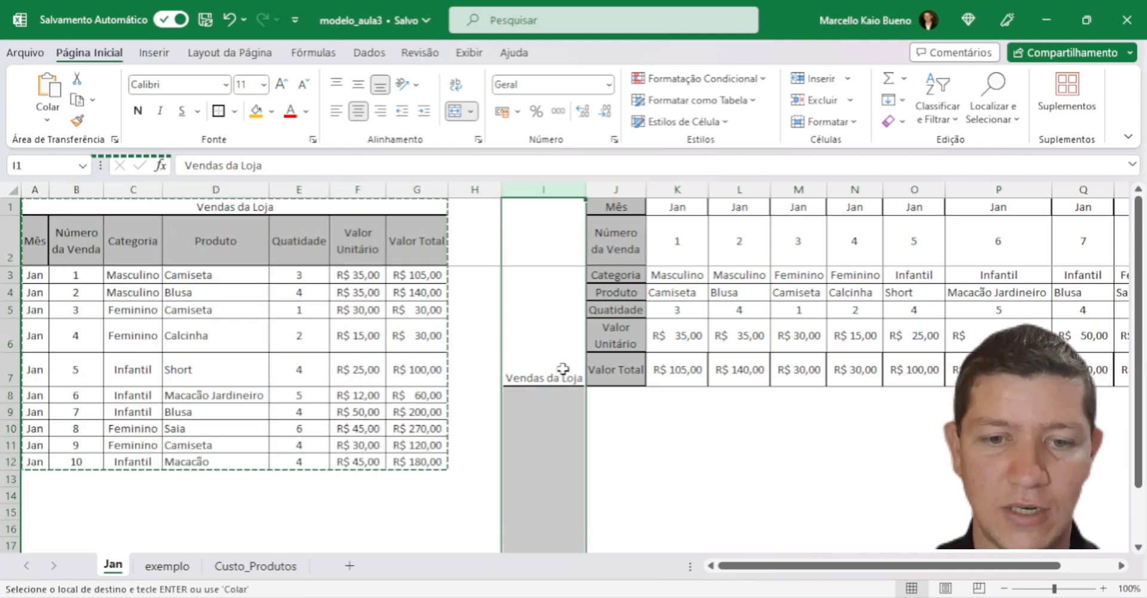
drag(34, 242, 351, 251)
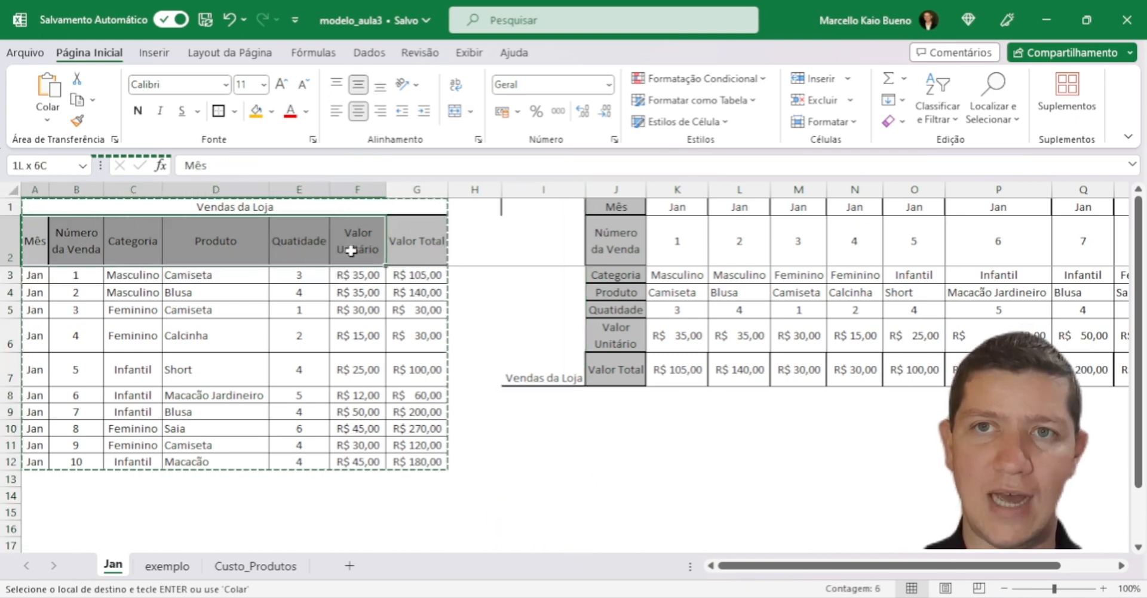
click(610, 190)
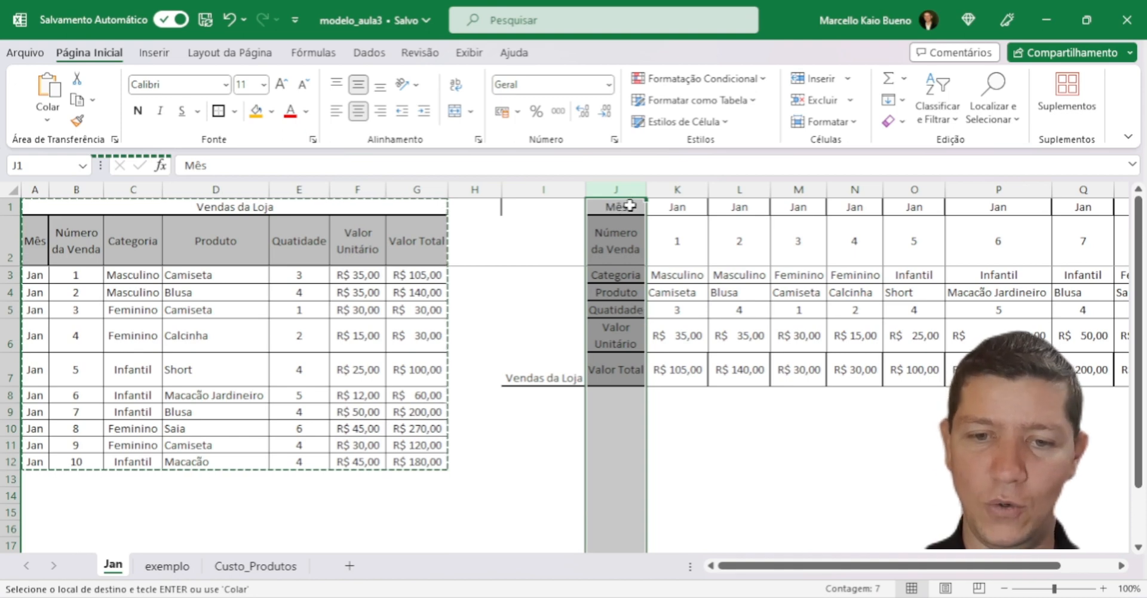
drag(629, 206, 923, 367)
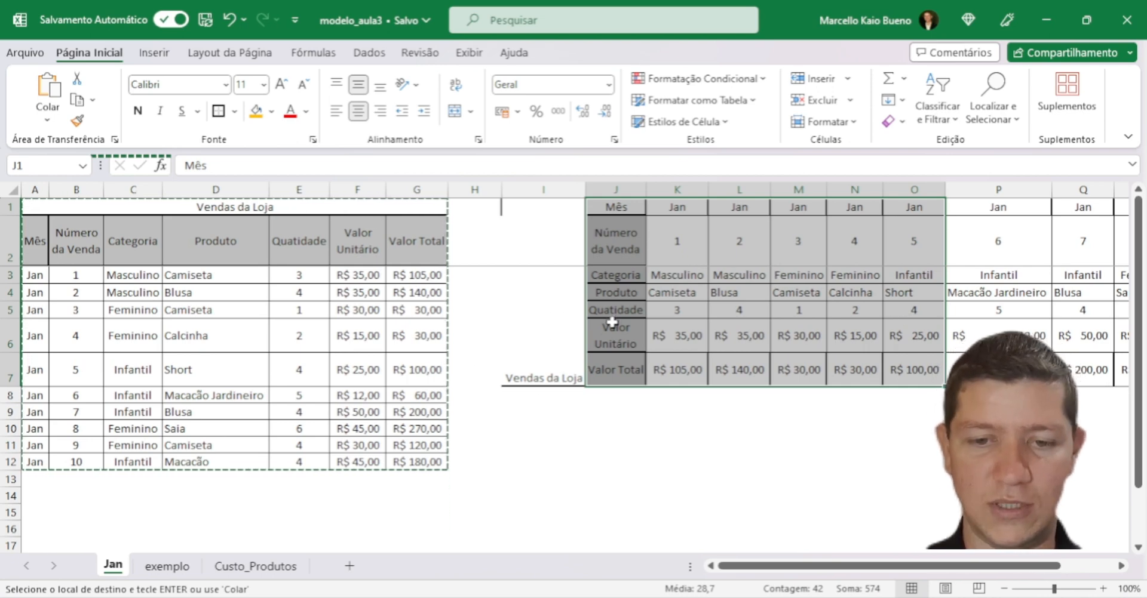
- Undo the transposed paste and paste only the copied table's values at cell I1 with the Valores option
click(613, 251)
key(ctrl+z)
click(530, 208)
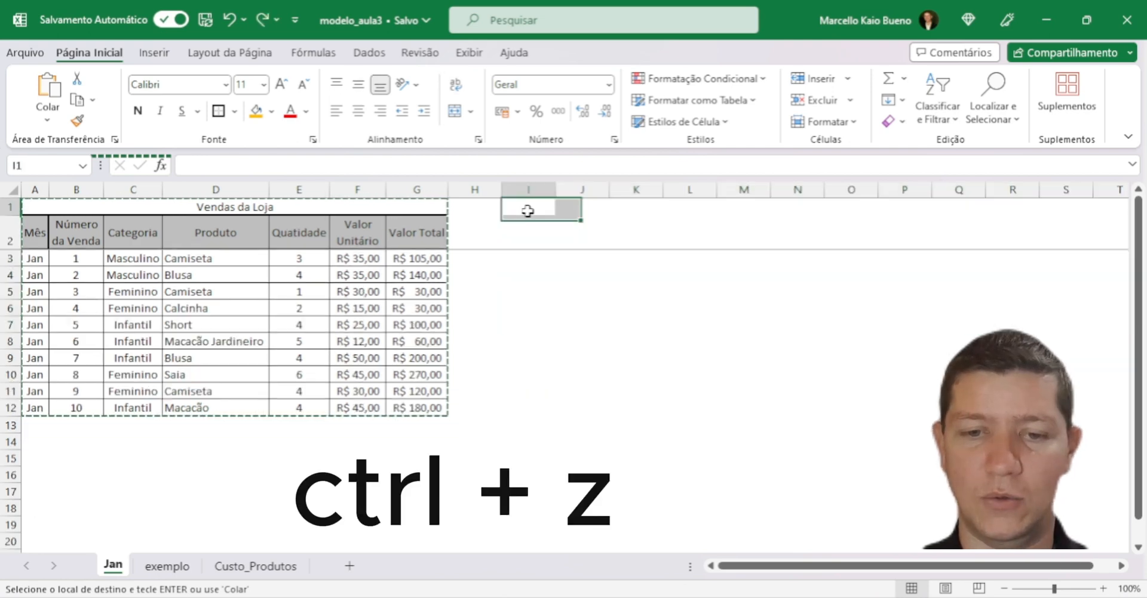
right_click(530, 208)
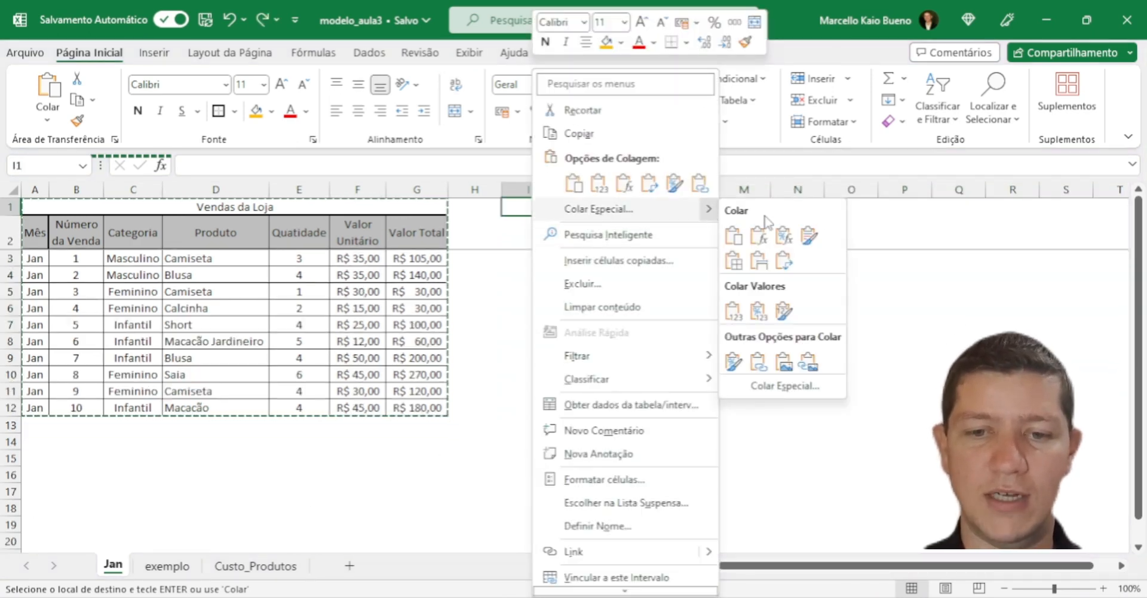
click(734, 311)
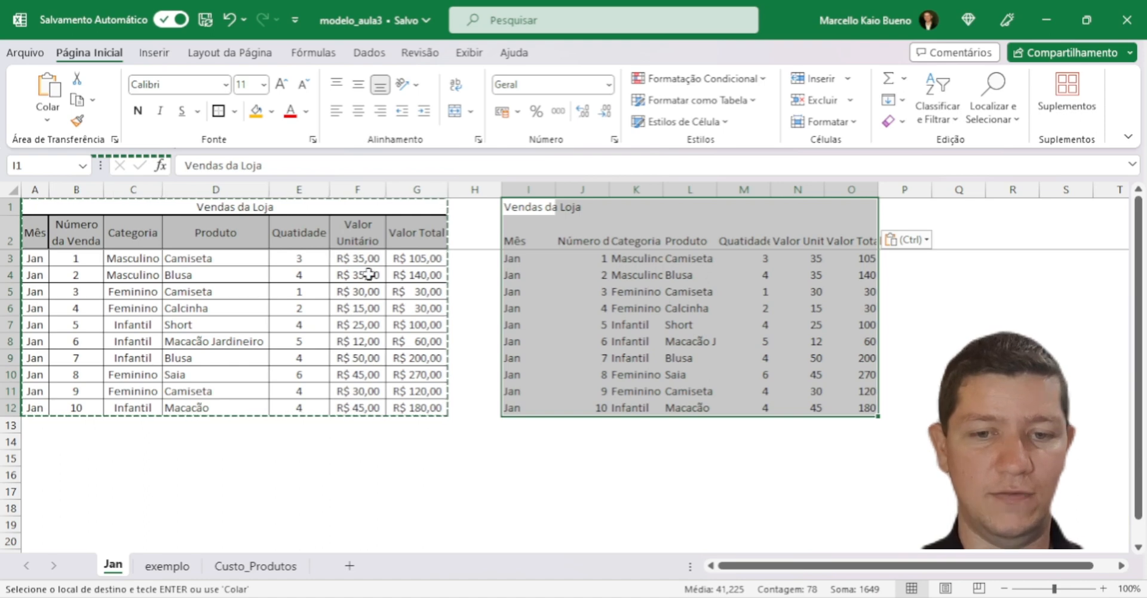
- Compare the Valor Total formula in cell G3 with the contents of the pasted cells O3 and O4
click(834, 276)
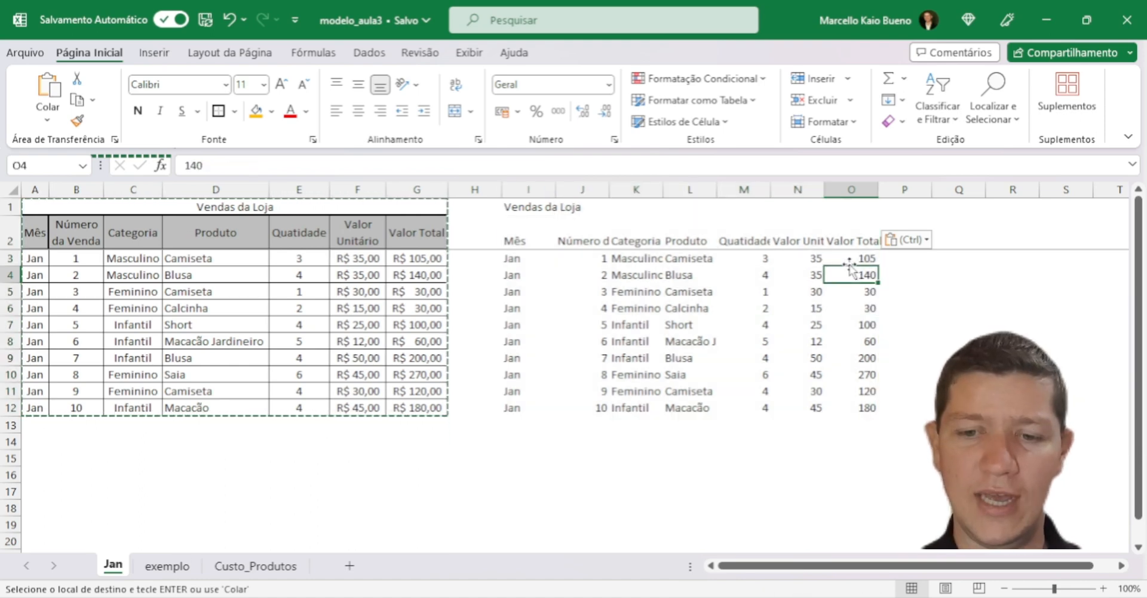
click(854, 257)
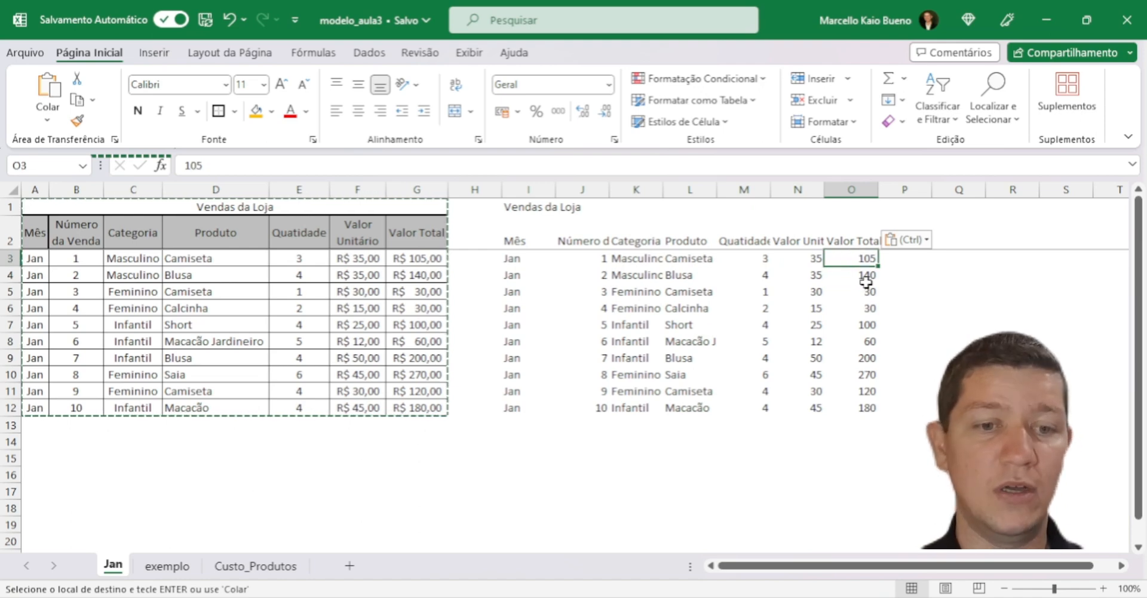
click(427, 261)
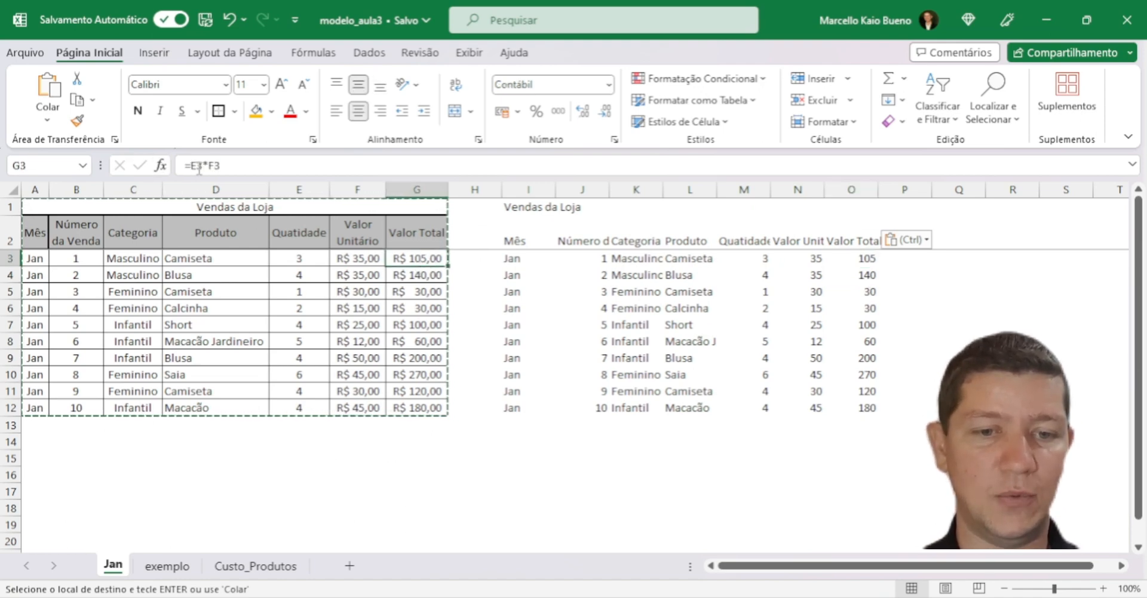
double_click(433, 261)
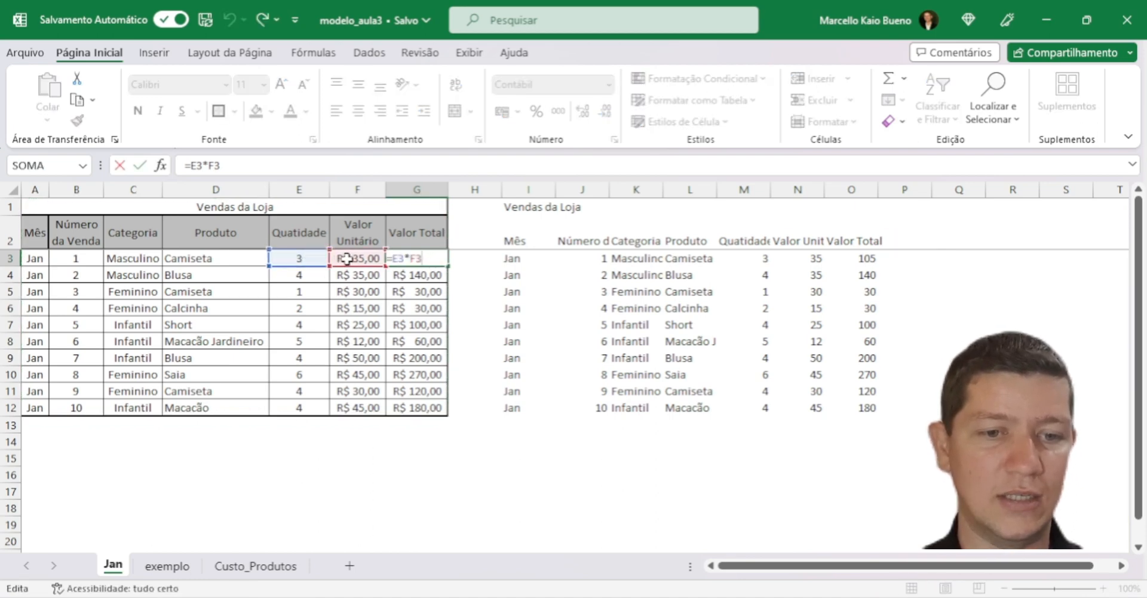
key(Escape)
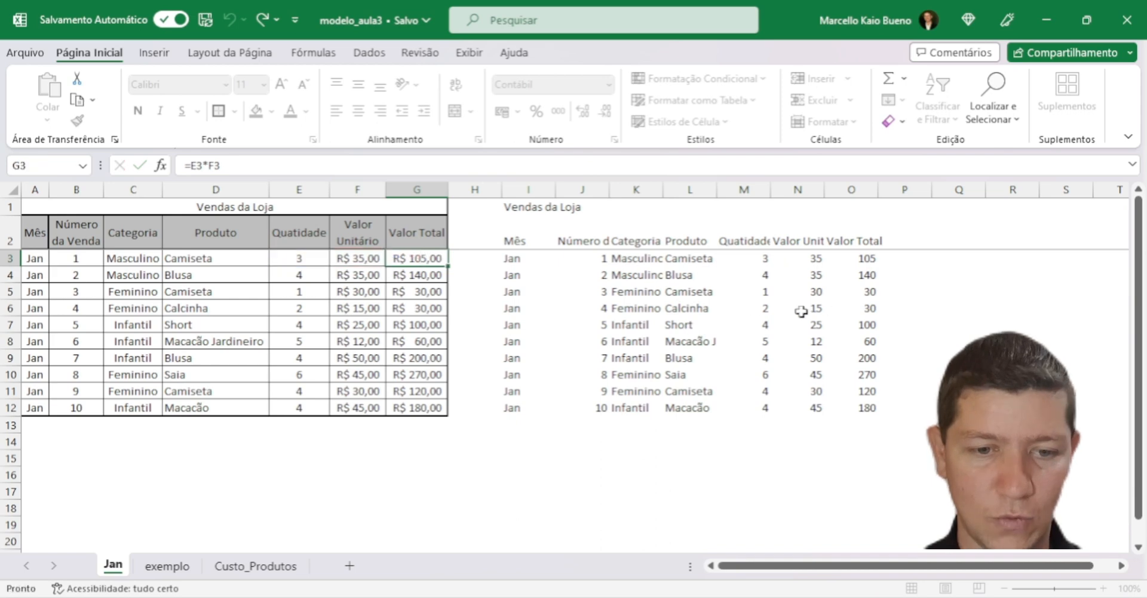
click(860, 260)
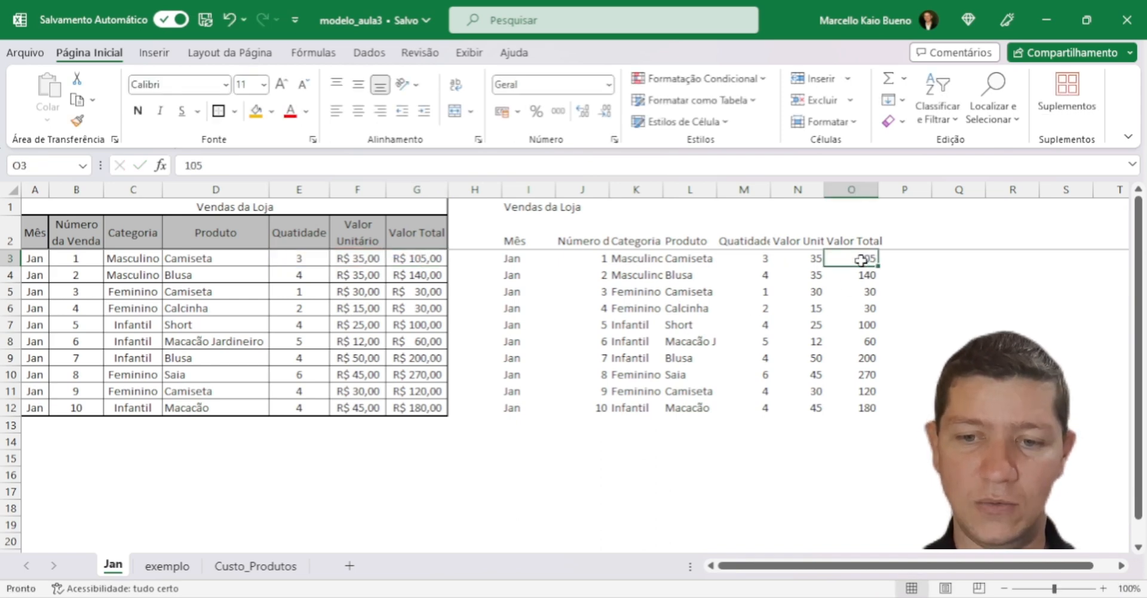
double_click(861, 261)
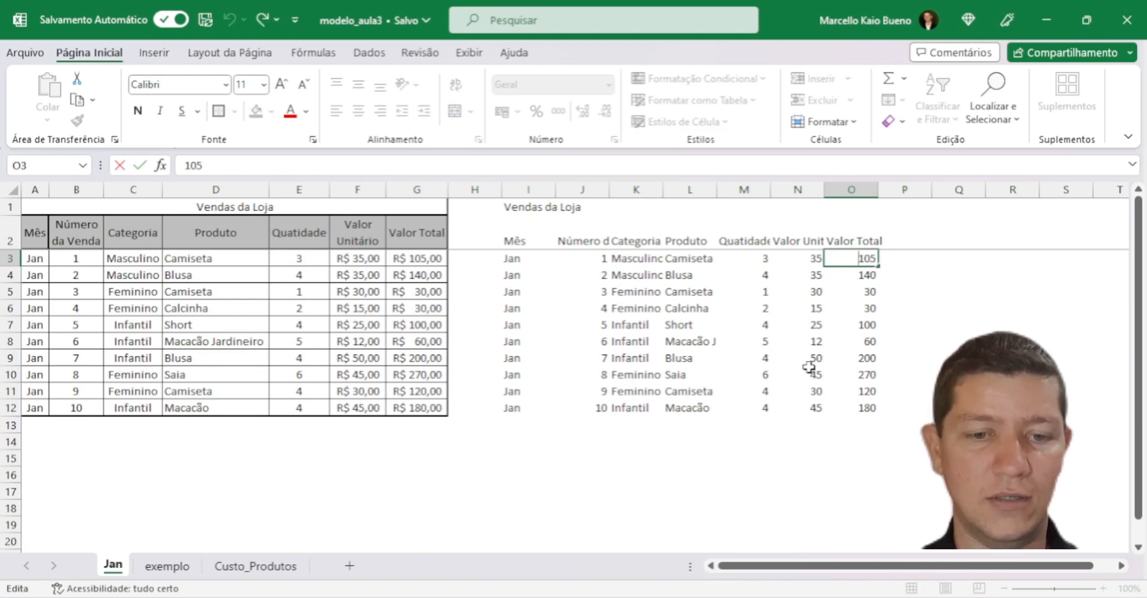
key(Escape)
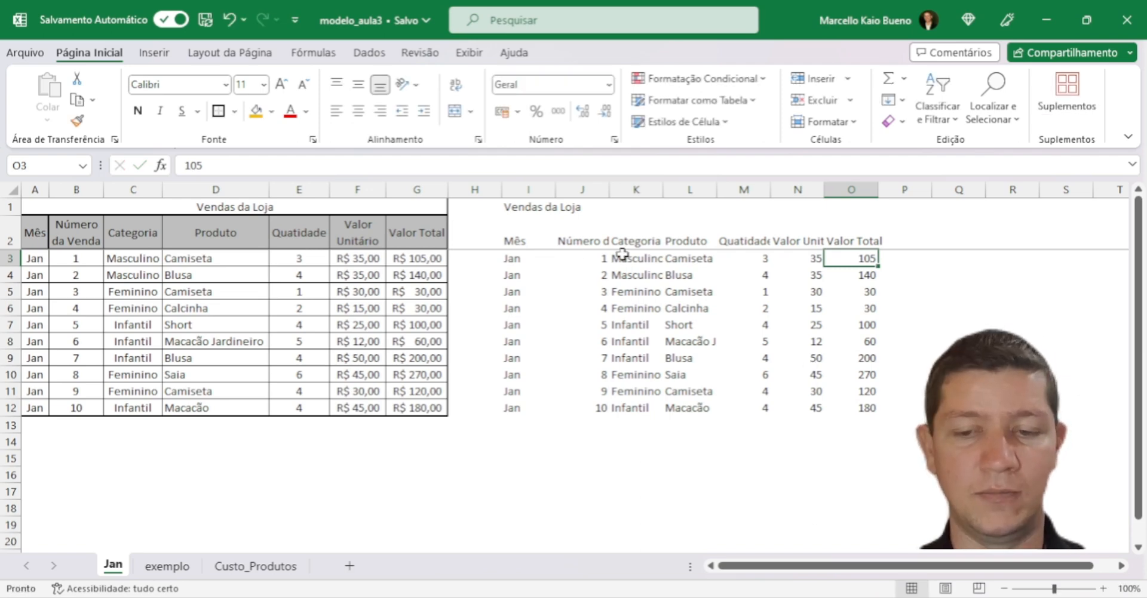
- Undo the values-only paste and paste the copied table at cell I1 again with the Valores option
key(ctrl+z)
right_click(535, 217)
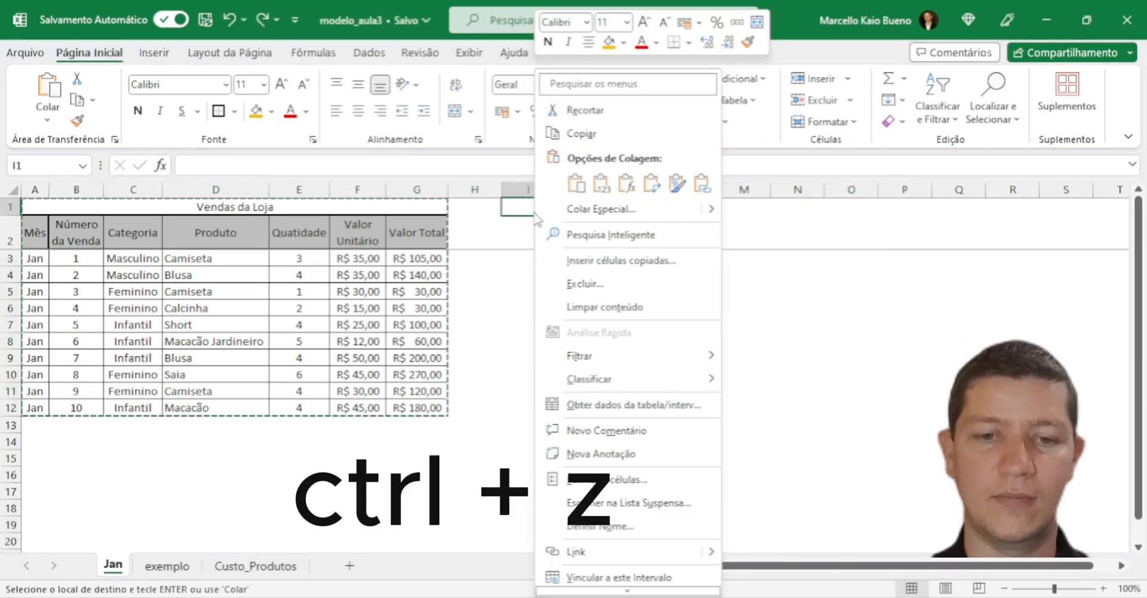
mouse_move(712, 214)
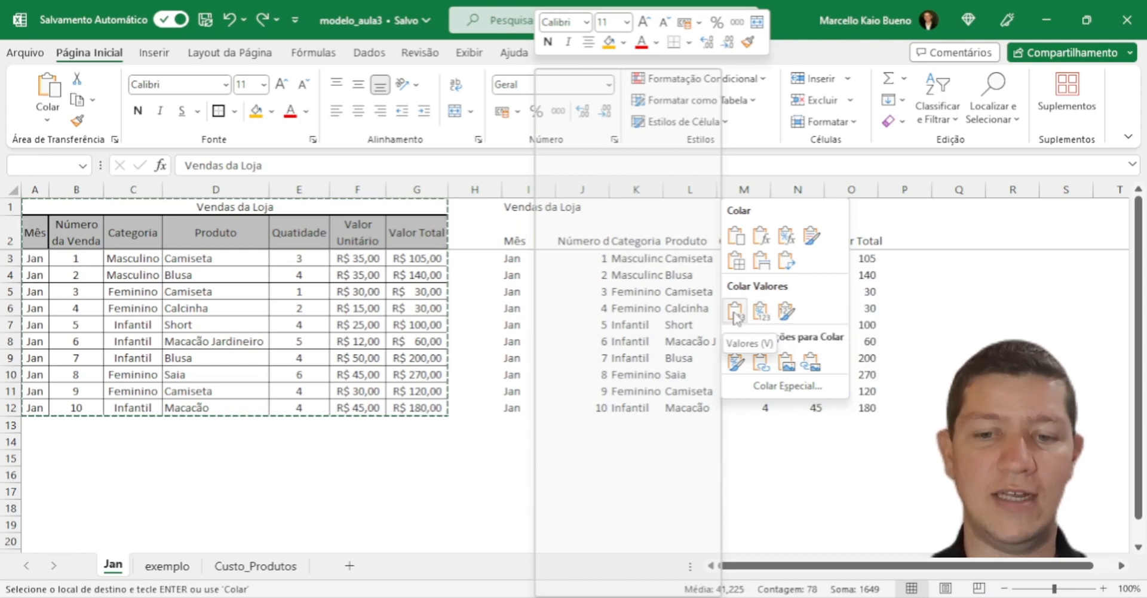
click(736, 312)
- Paste the copied table's values with number formatting at cell I1 and auto-fit columns N and O
drag(852, 258, 797, 408)
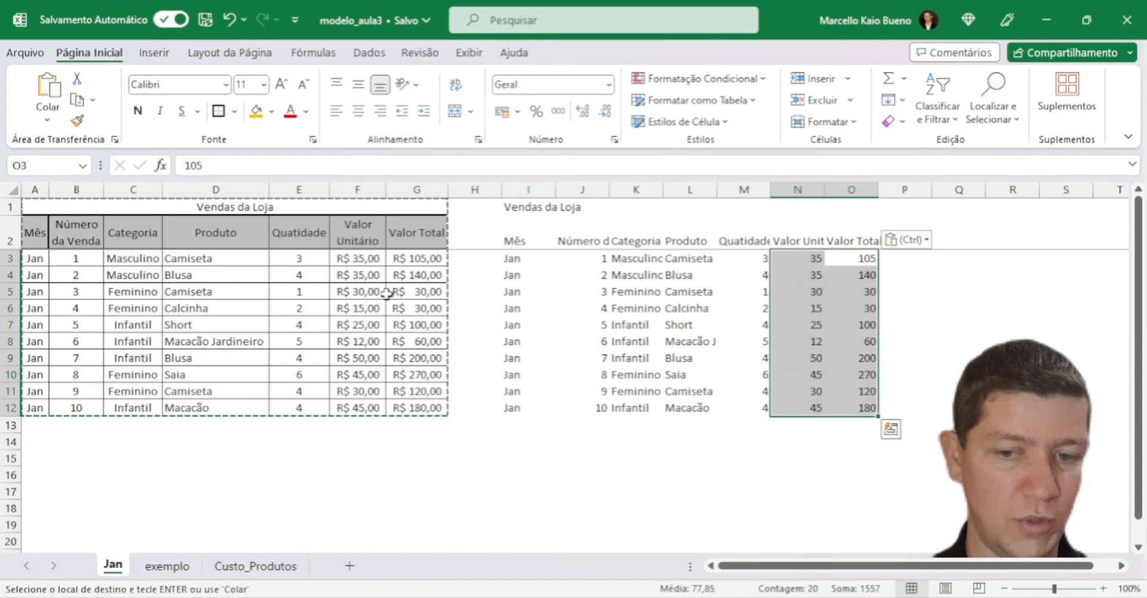
click(518, 207)
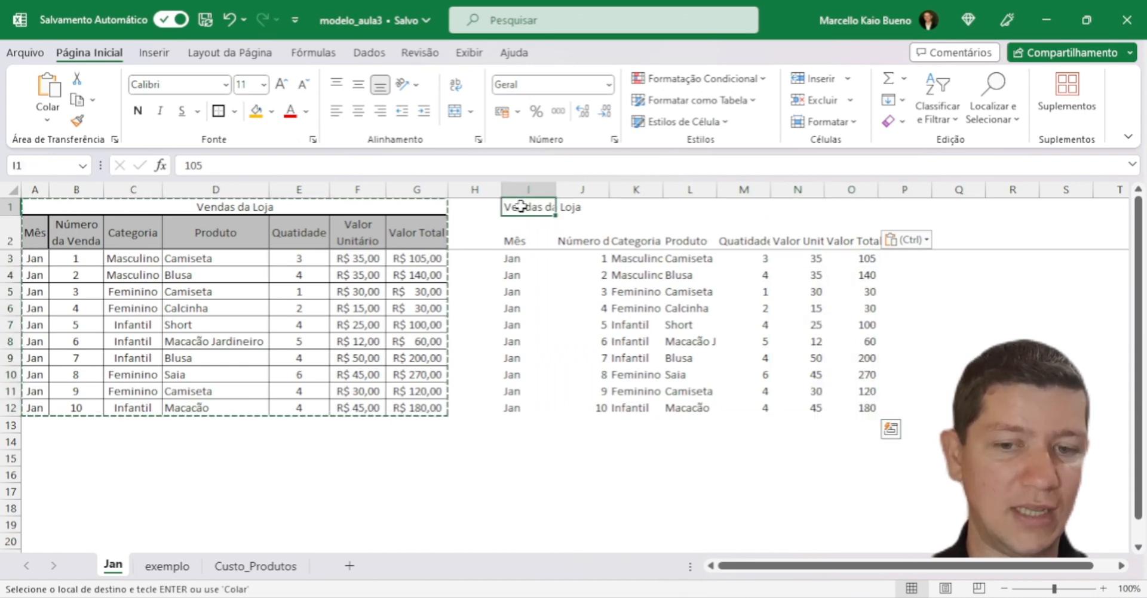
right_click(524, 206)
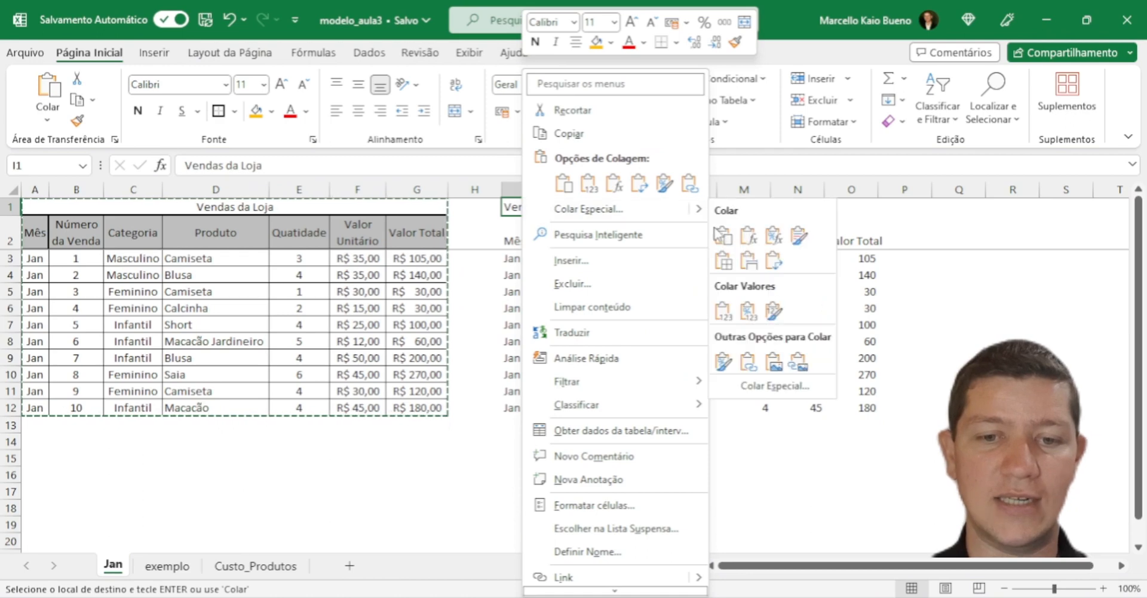
click(751, 319)
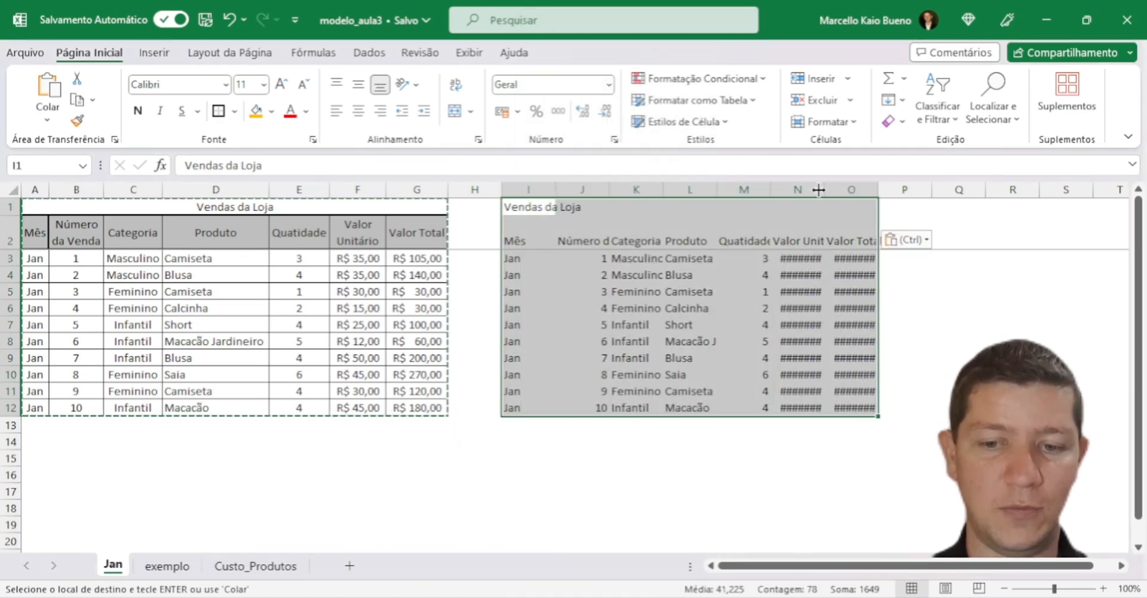
drag(808, 190, 845, 190)
double_click(824, 190)
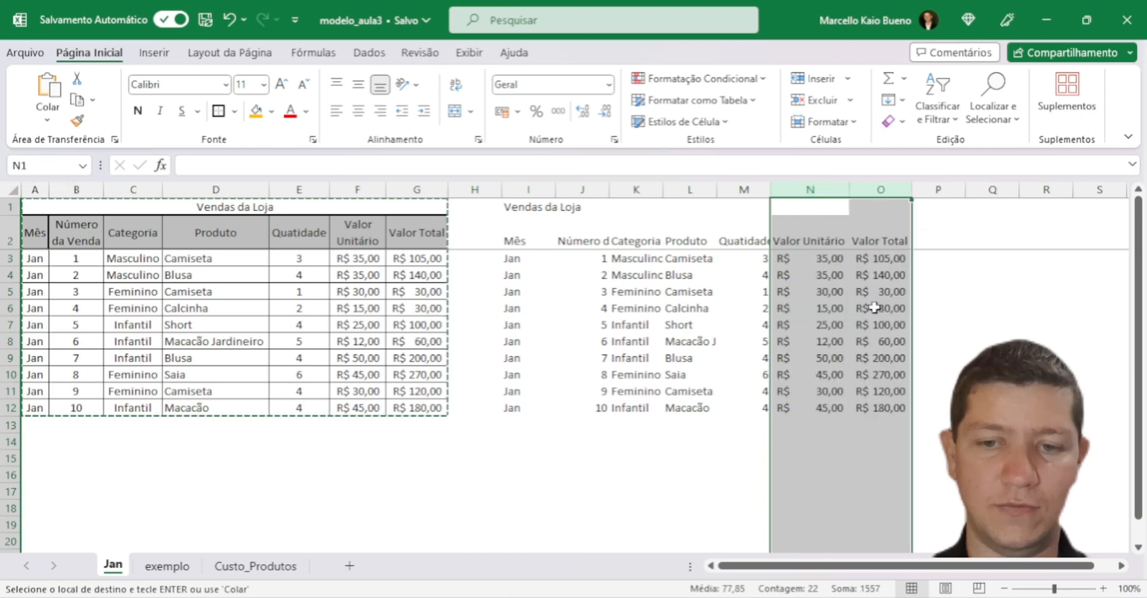
- Compare the number formatting of the pasted range N3:O12 with the original Valor Unitário column
click(855, 308)
drag(822, 261, 896, 411)
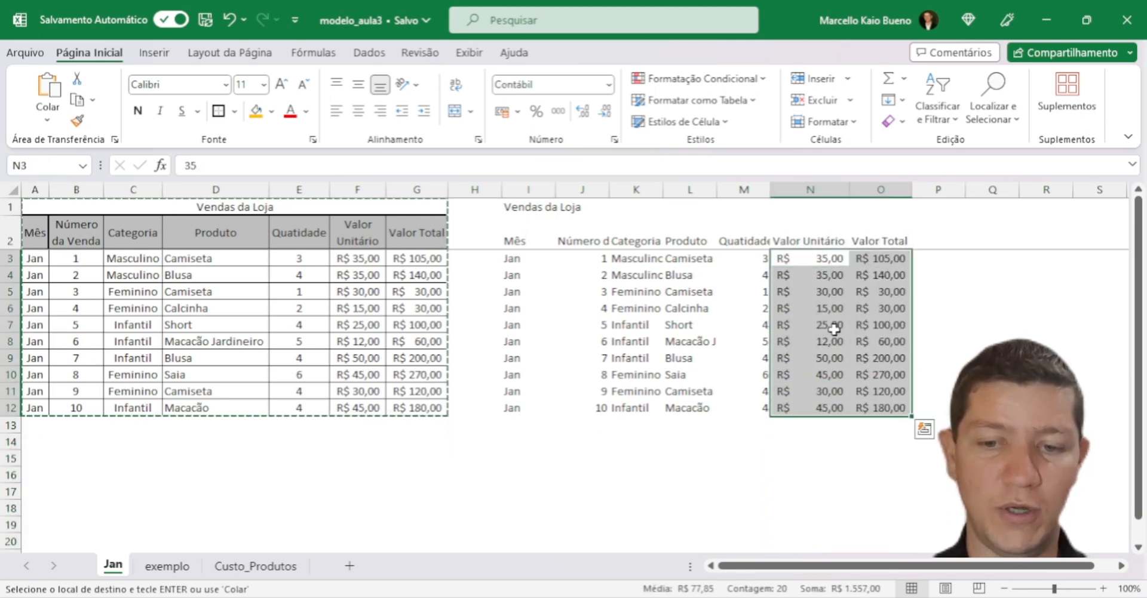
click(370, 276)
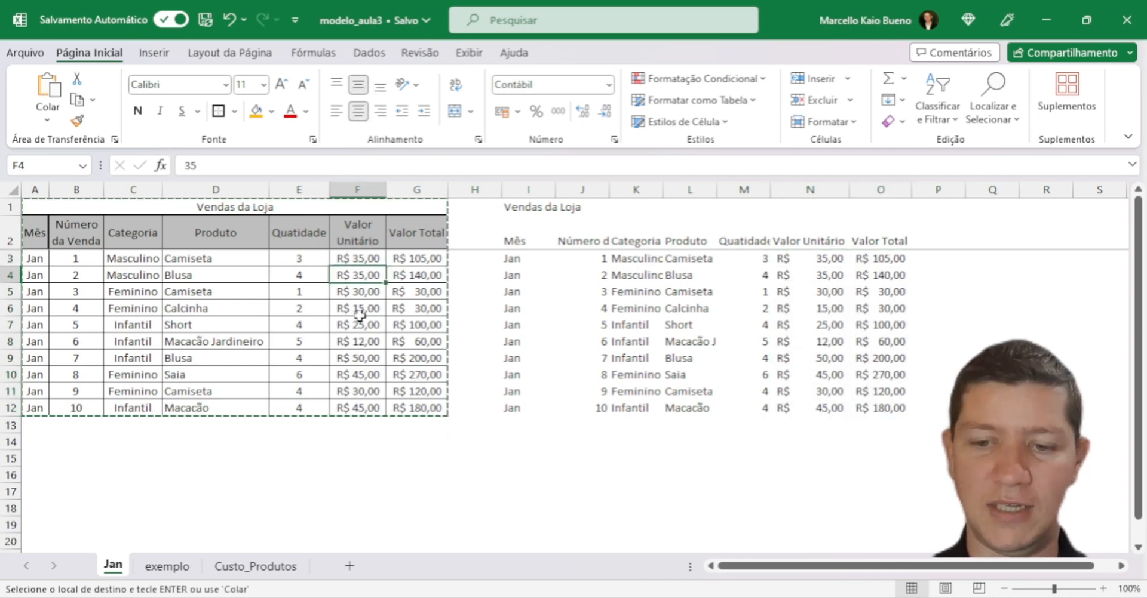
- Undo the paste of values with number formatting and paste the copied table at cell I1 with its source formatting
click(518, 207)
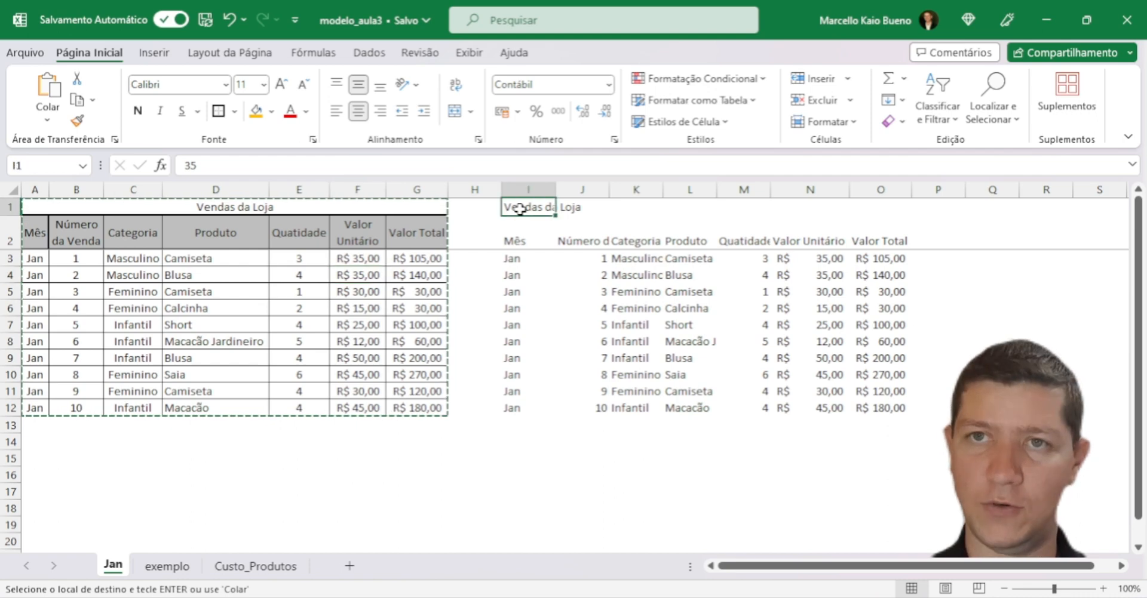
right_click(522, 215)
key(ctrl+z)
mouse_move(702, 210)
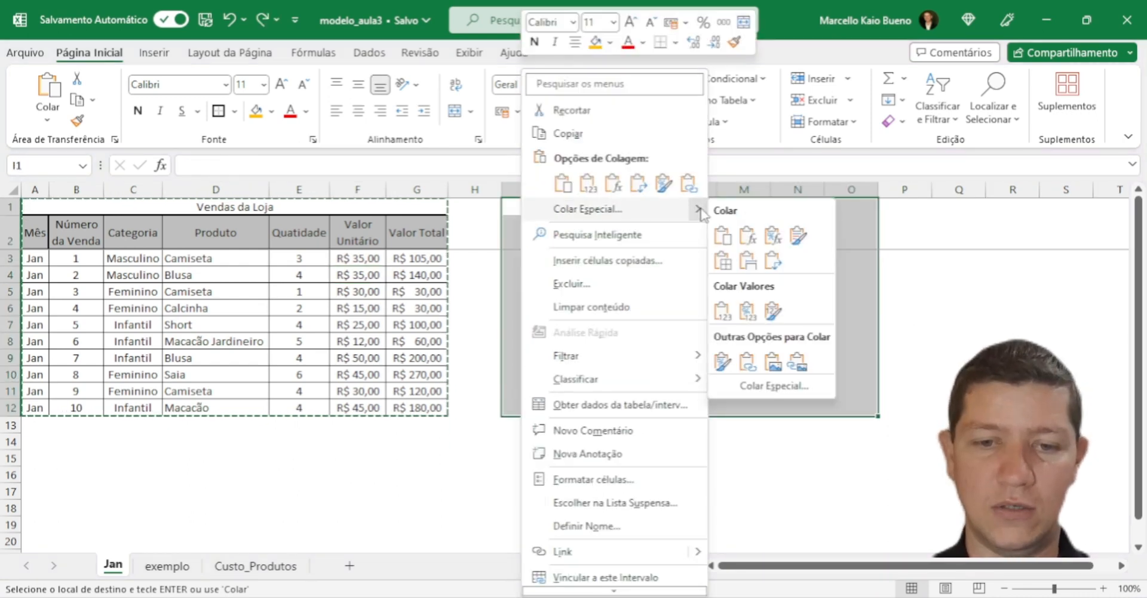
click(771, 311)
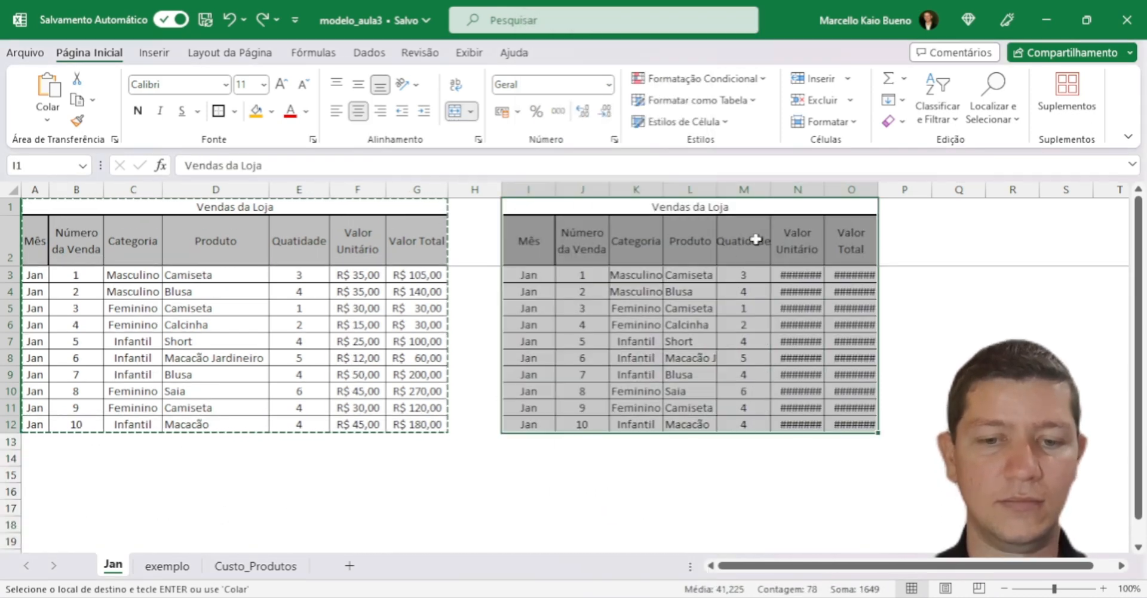
- Auto-fit columns N and O of the pasted table and check the contents of its Valor Unitário and Valor Total cells
drag(829, 188, 800, 190)
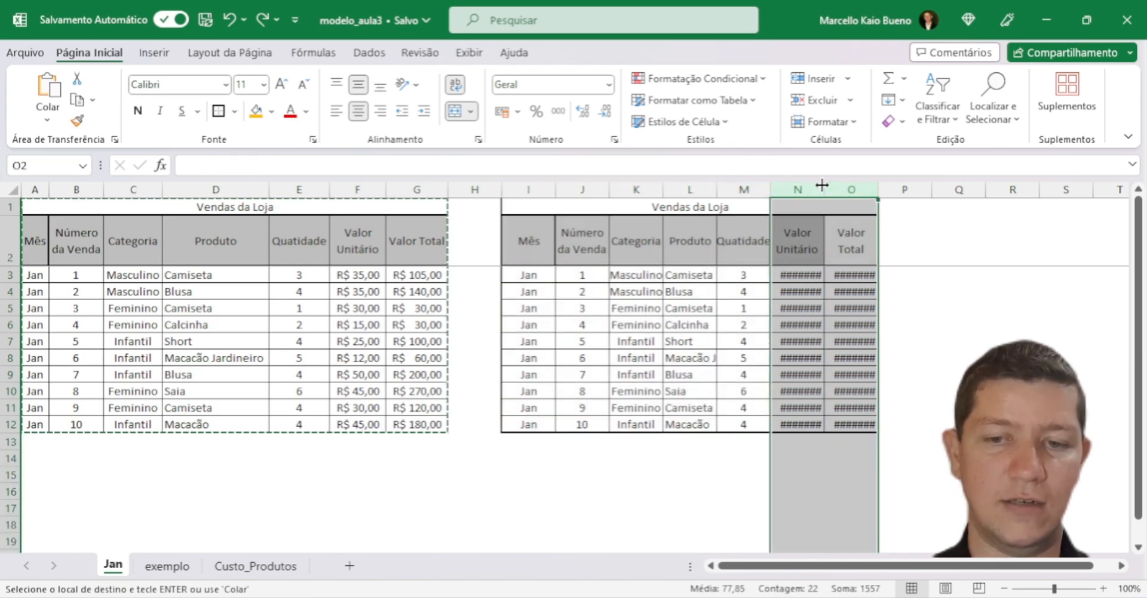
double_click(825, 189)
click(819, 283)
click(861, 276)
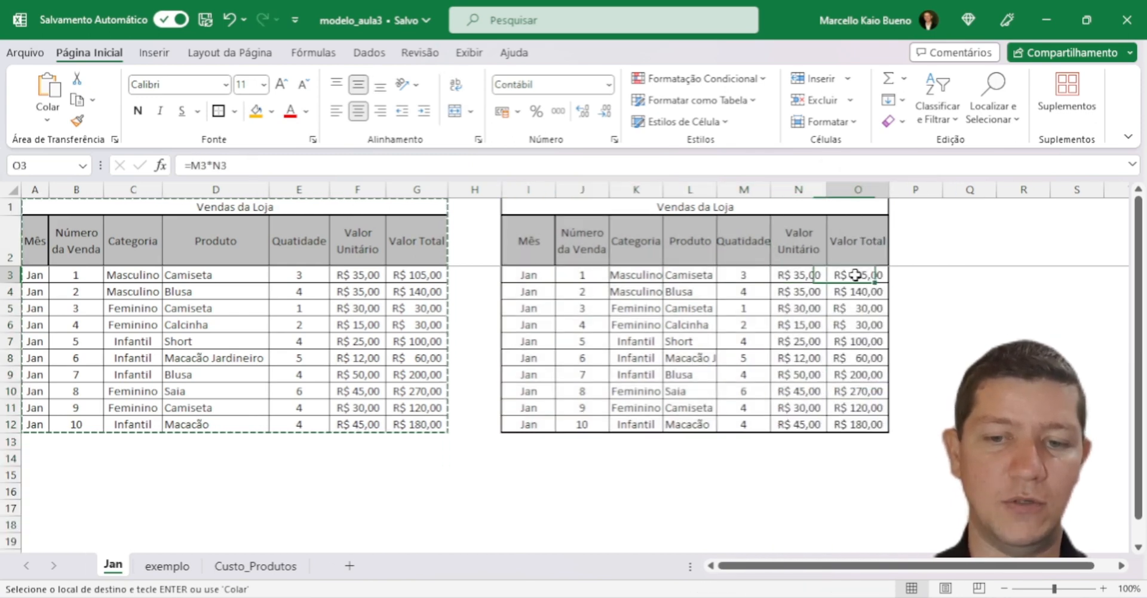
click(819, 295)
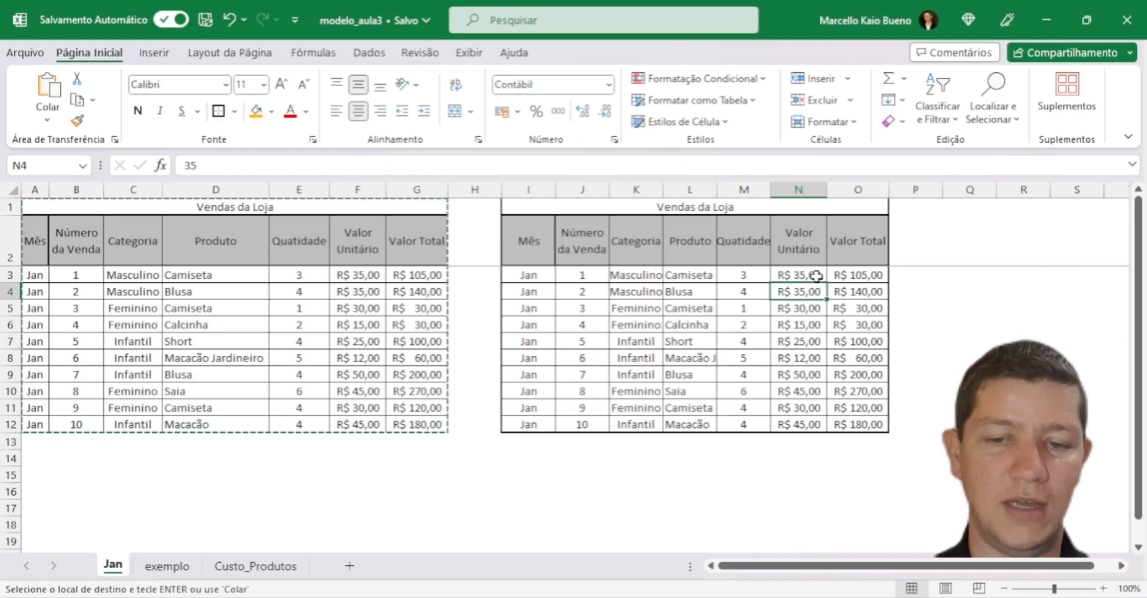
- Undo the column fitting and the last paste, and paste only the table's formatting at cell I1 with the Formatação option
key(ctrl+z)
key(ctrl+z)
click(519, 208)
right_click(519, 208)
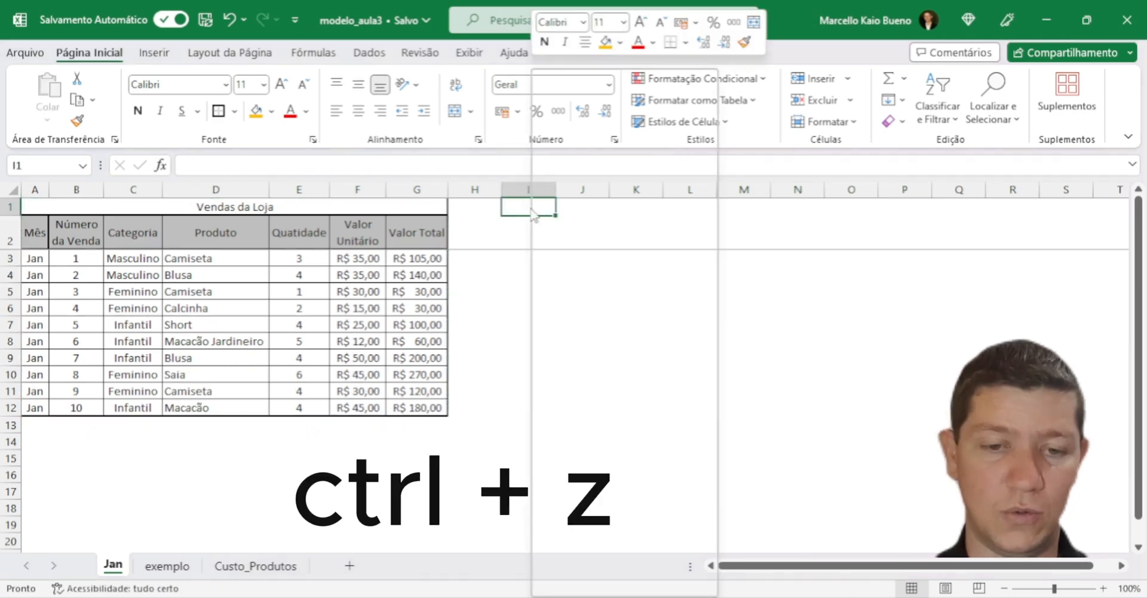
key(ctrl+z)
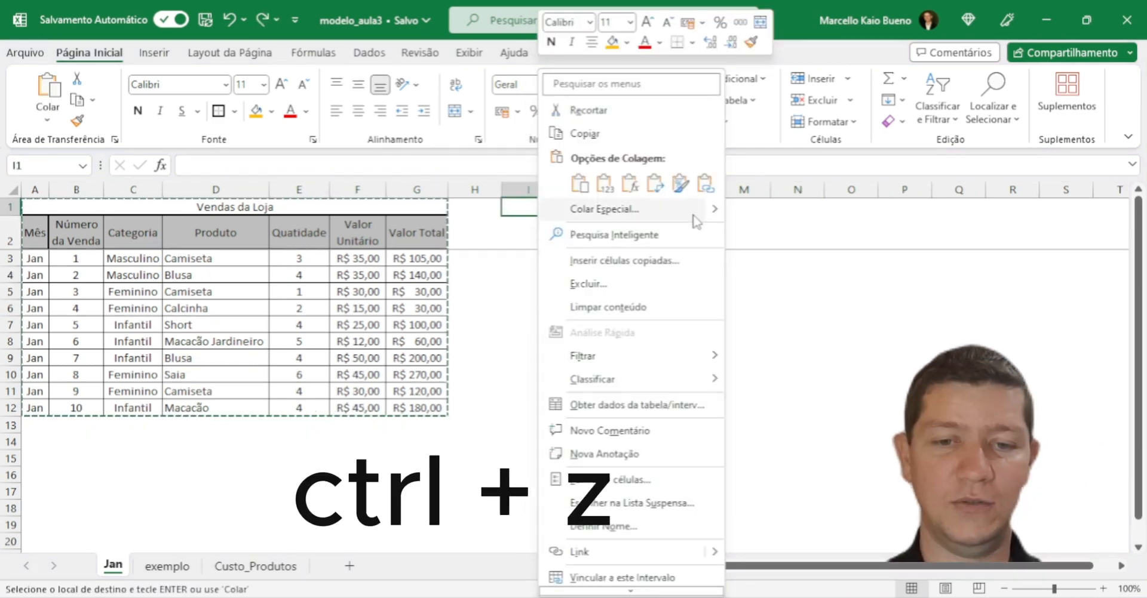
mouse_move(717, 215)
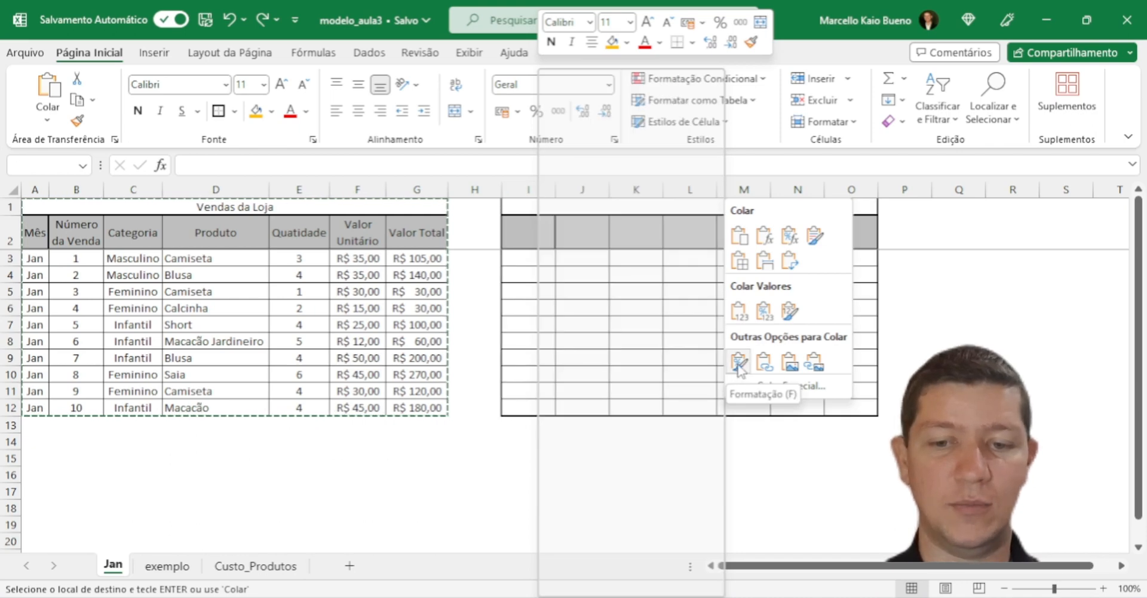
click(738, 365)
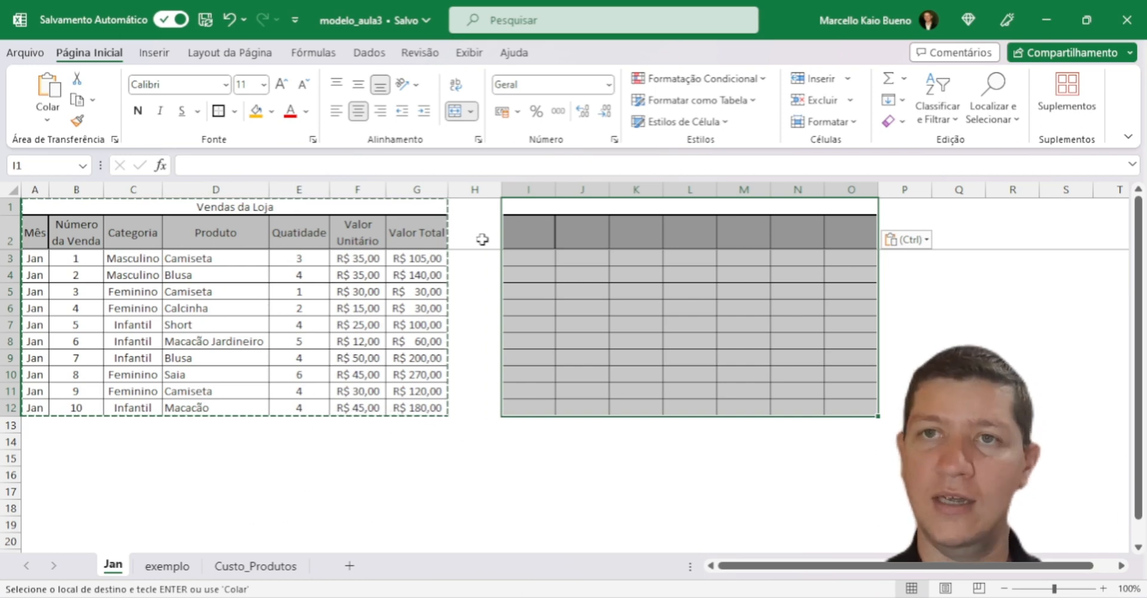
- Undo the formatting-only paste and paste the copied table at cell I1 as links with the Colar Vínculo option
key(ctrl+z)
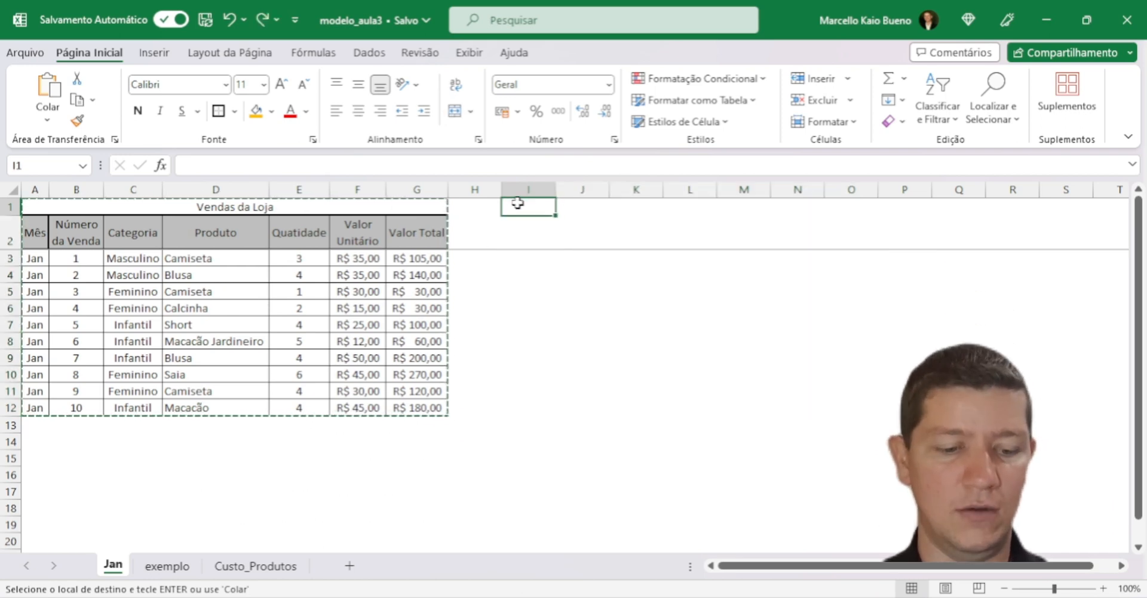
right_click(526, 203)
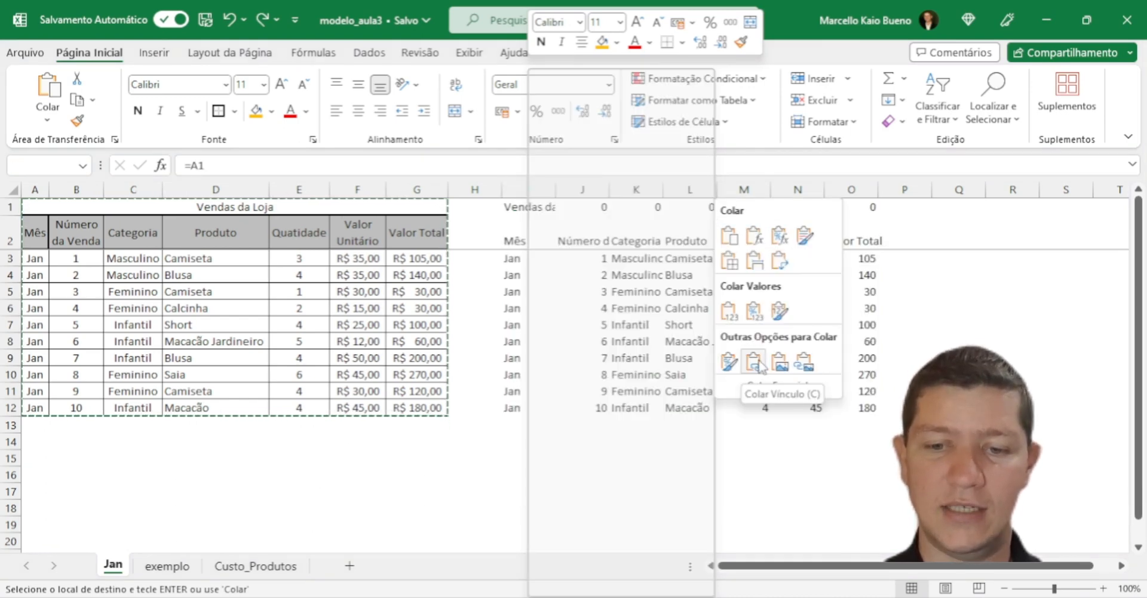
click(754, 362)
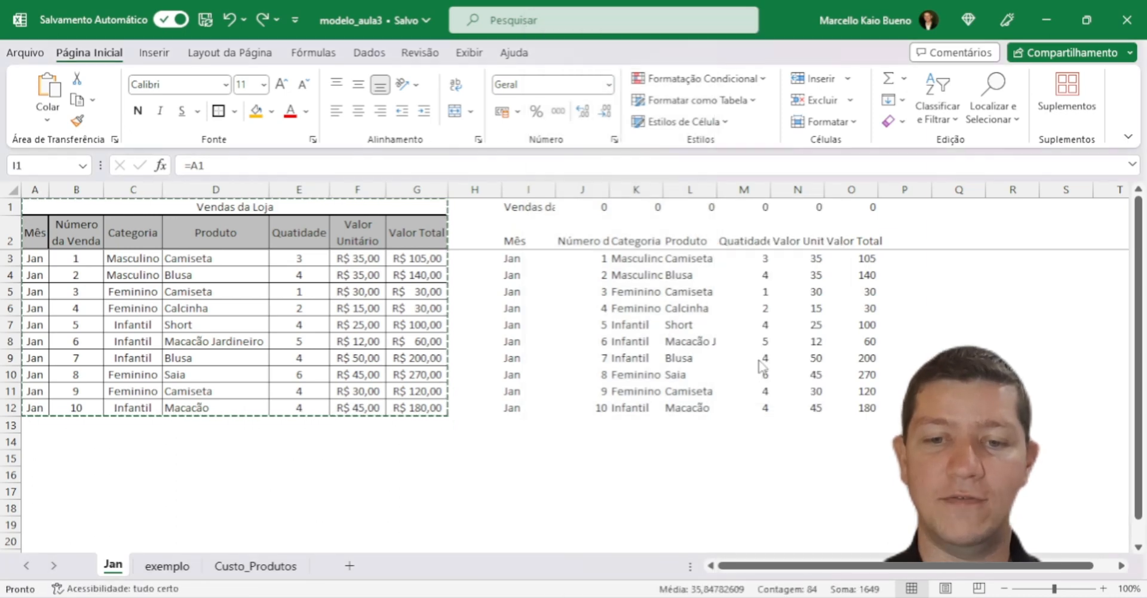
- Auto-fit columns I through O and paste the original table's formatting onto the linked table at cell I1 with the Formatação option
drag(851, 189, 541, 189)
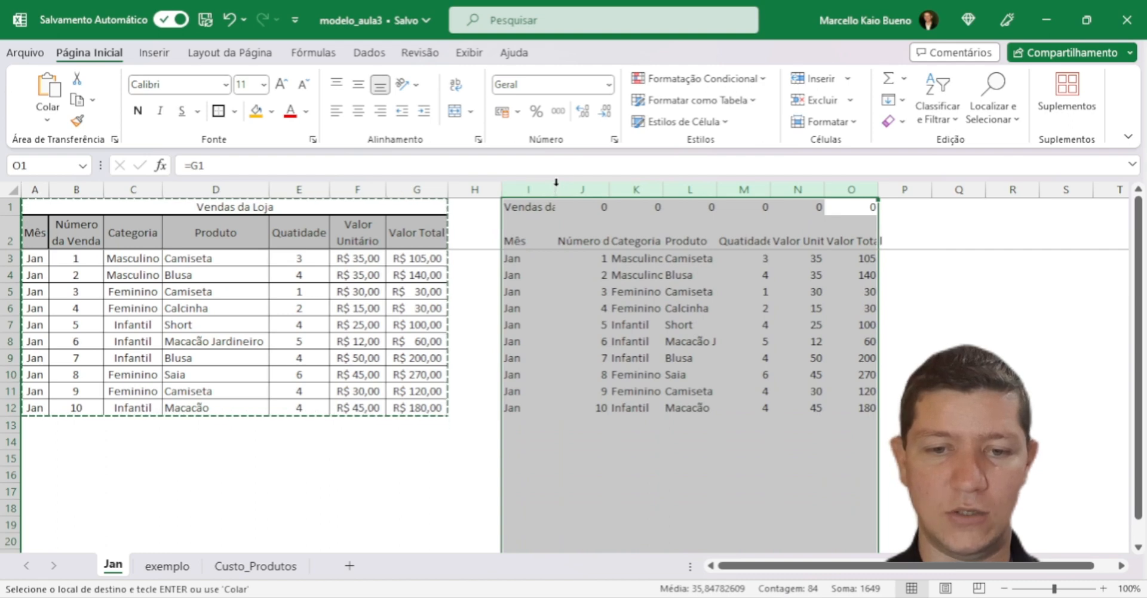
double_click(556, 188)
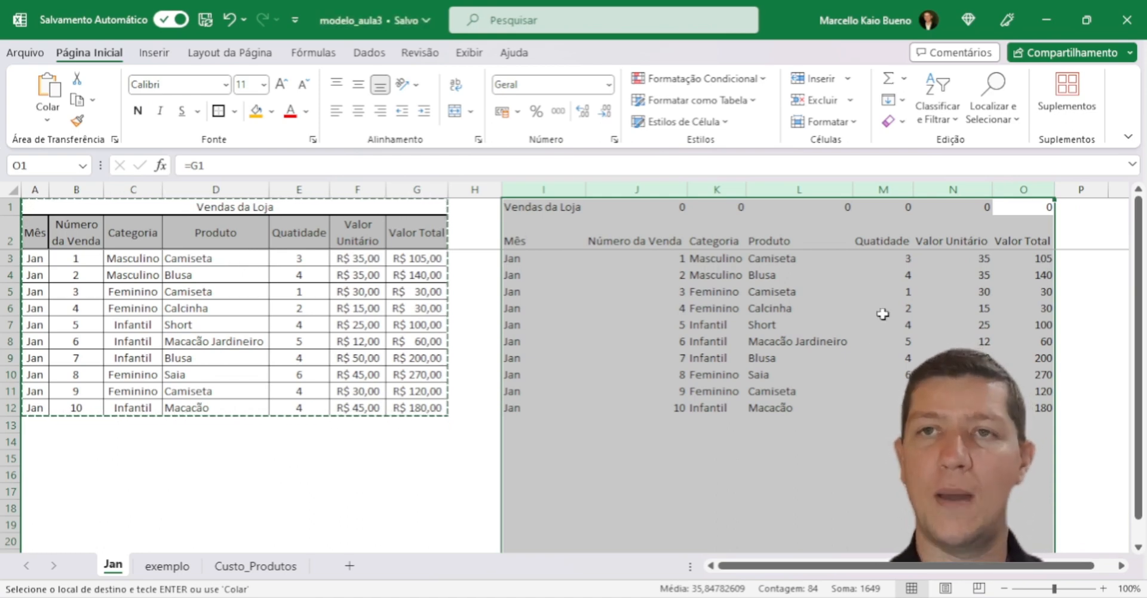
key(ctrl+Left)
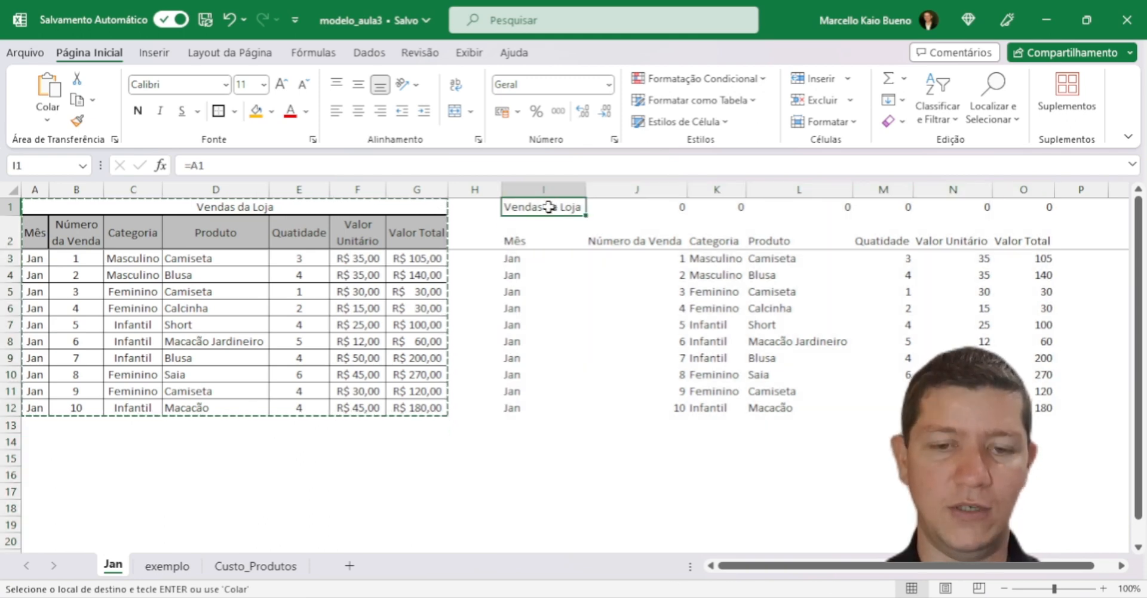
right_click(548, 207)
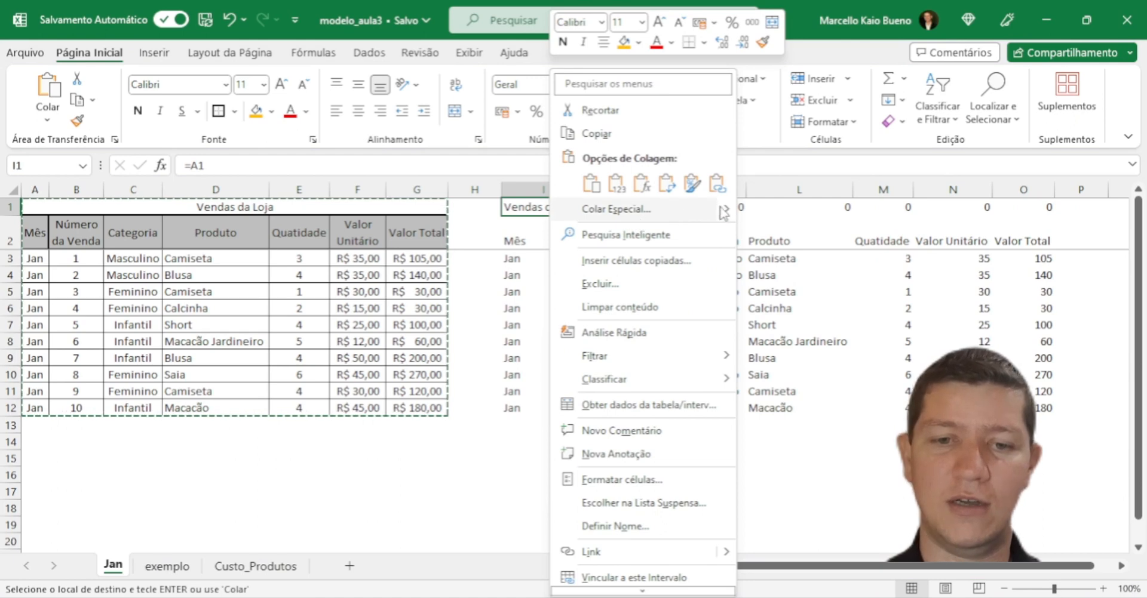
mouse_move(725, 213)
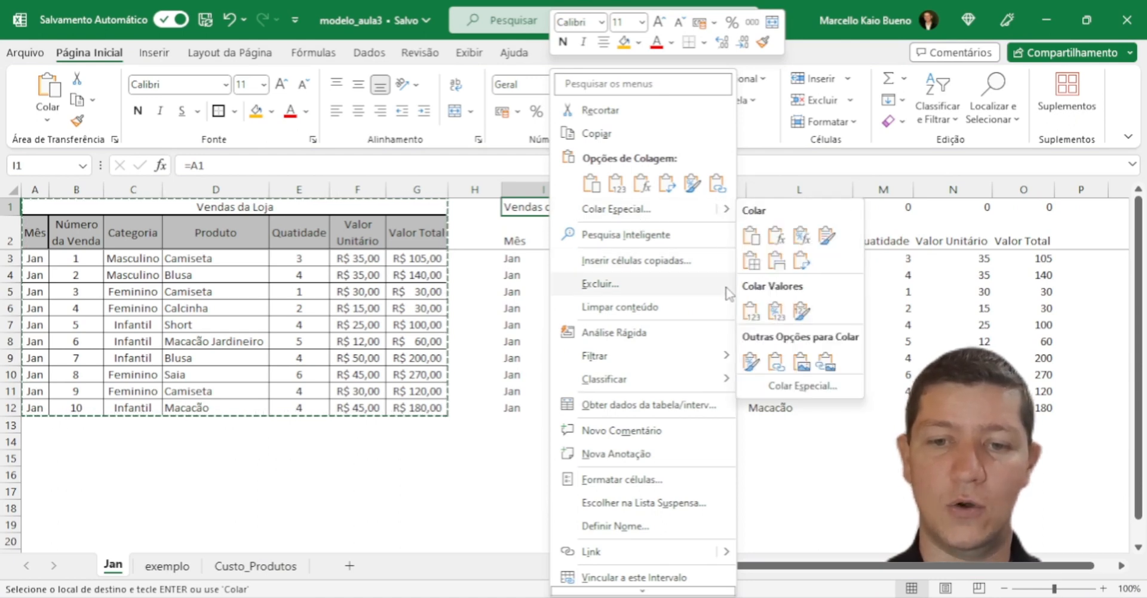
click(752, 362)
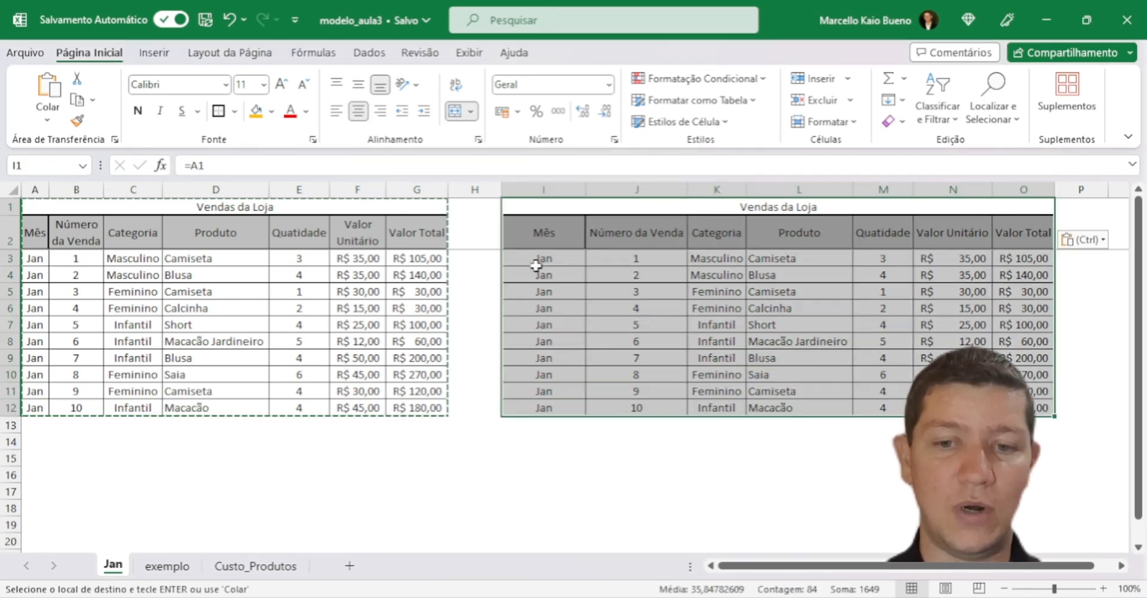
- Change the Mês value in cell A3 of the original table to fev and check linked cell I3
click(200, 258)
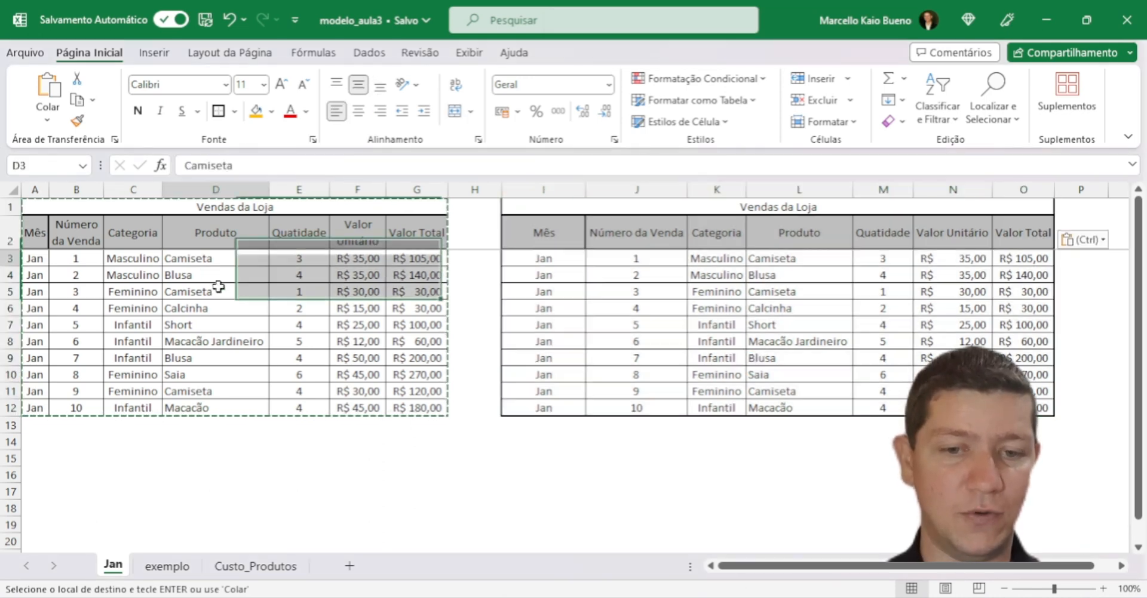
click(310, 275)
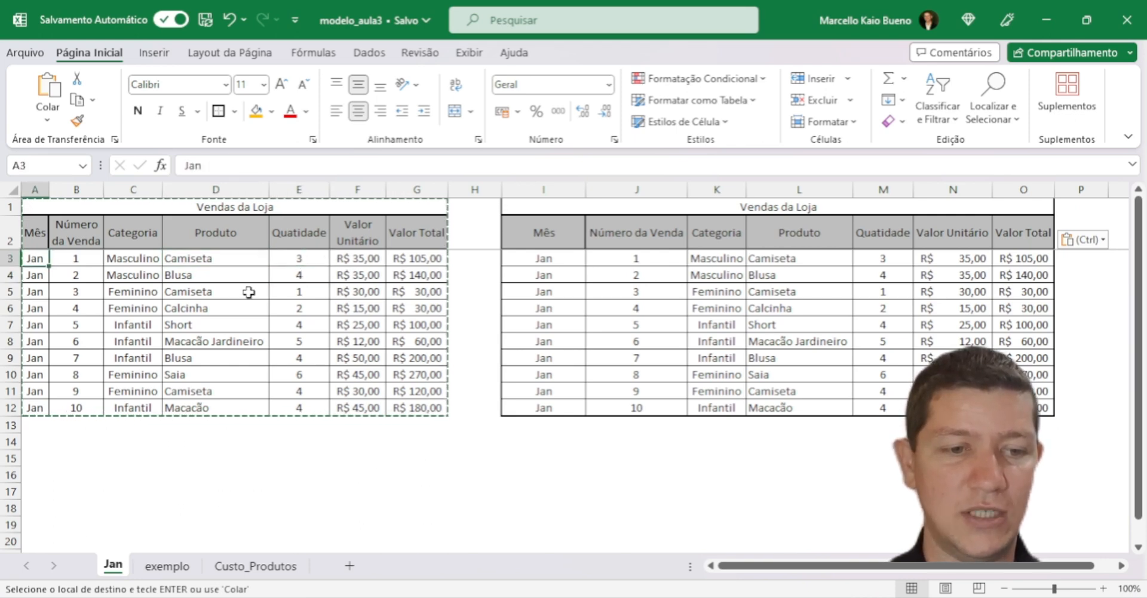
text(fev)
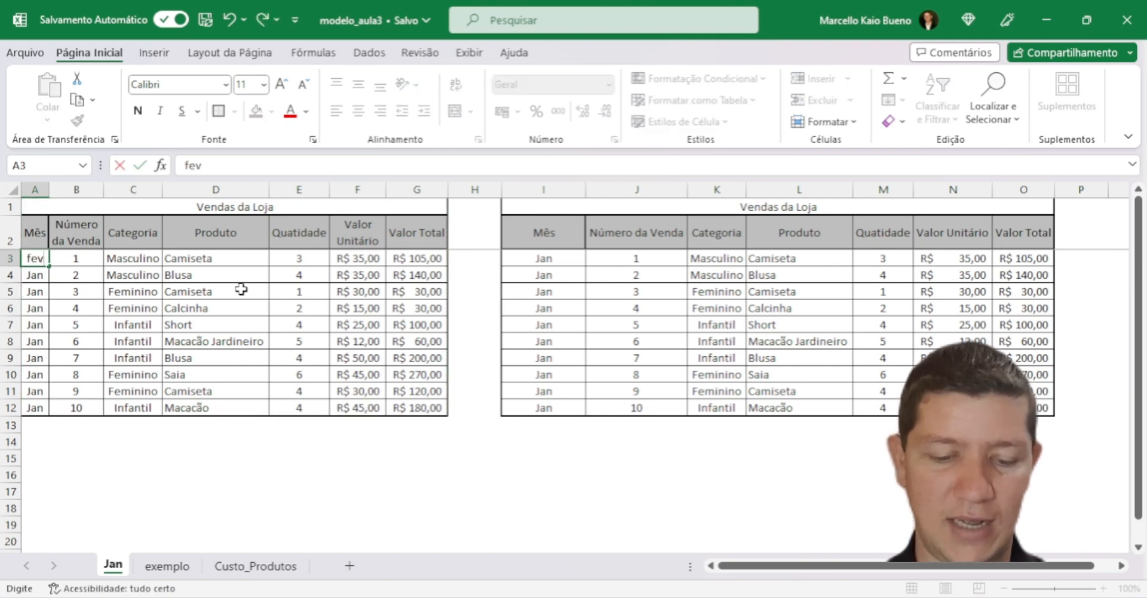
key(Return)
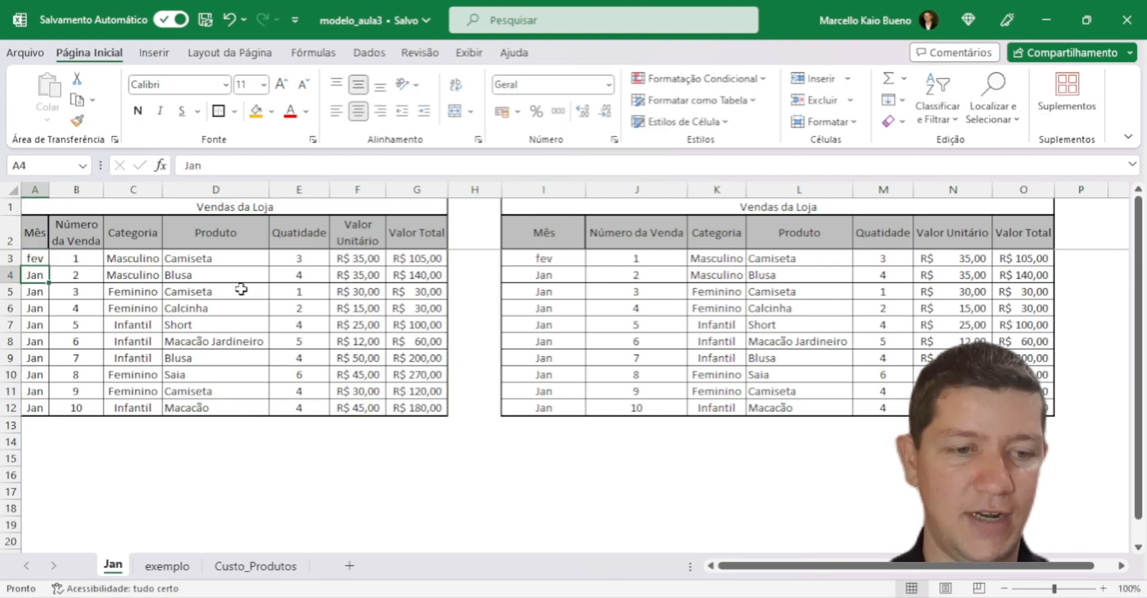
click(561, 258)
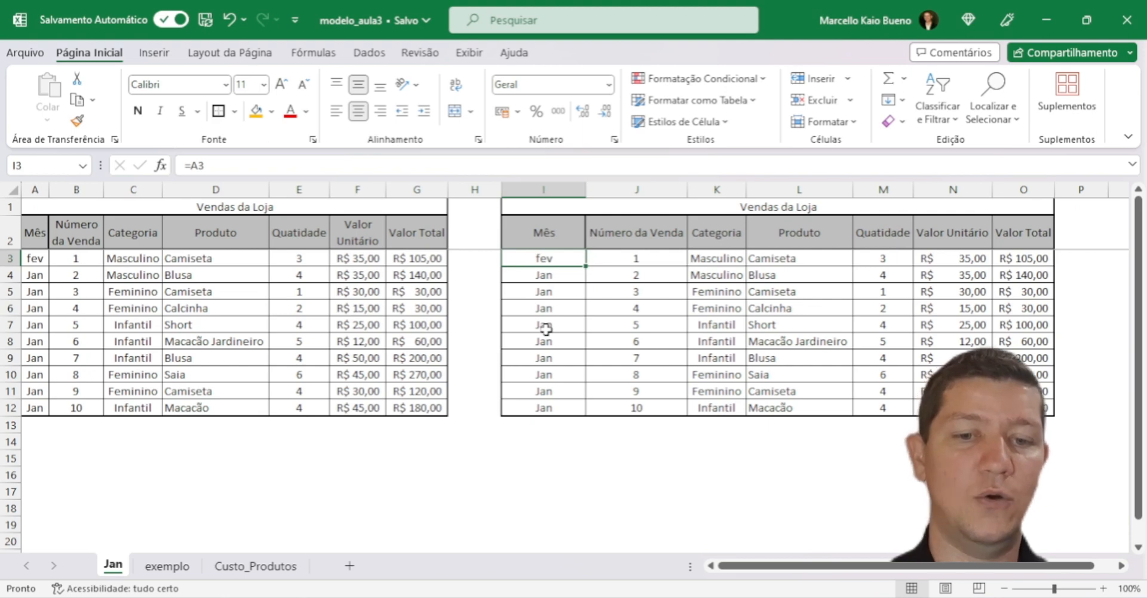
- Change the Produto value in cell D3 of the original table to Blusa and check linked cells L3 and L7
click(238, 236)
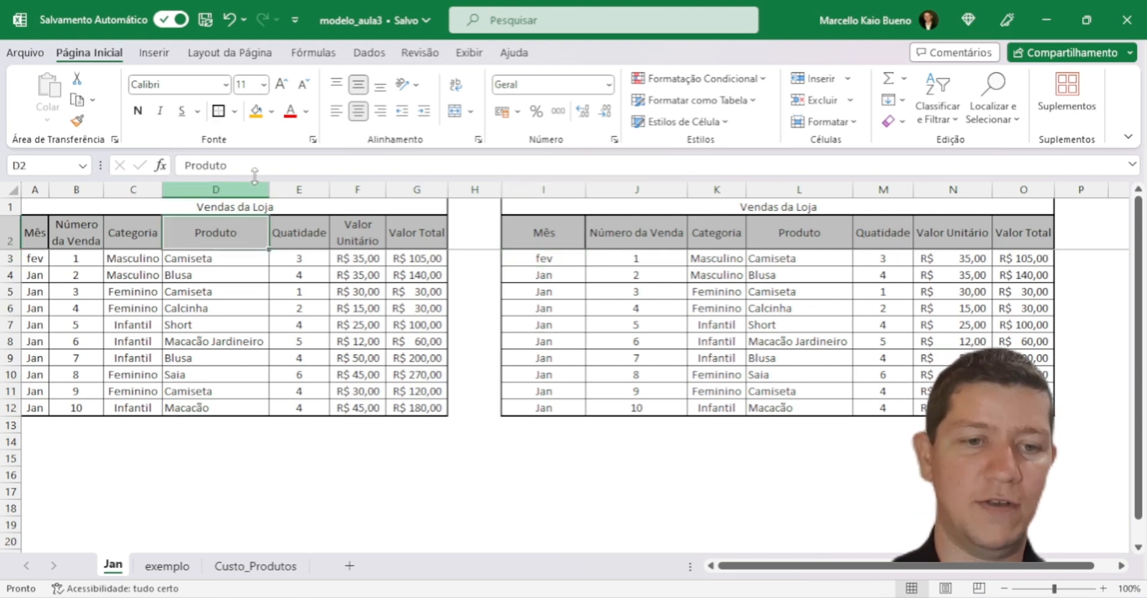
click(232, 260)
text(Blusa)
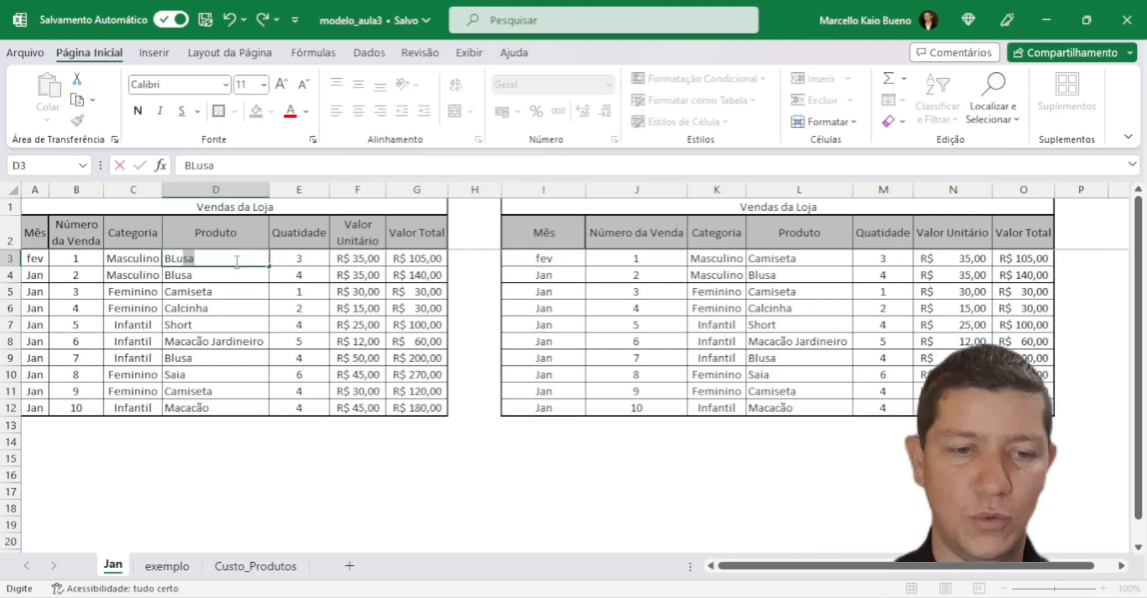
key(Return)
drag(786, 258, 786, 236)
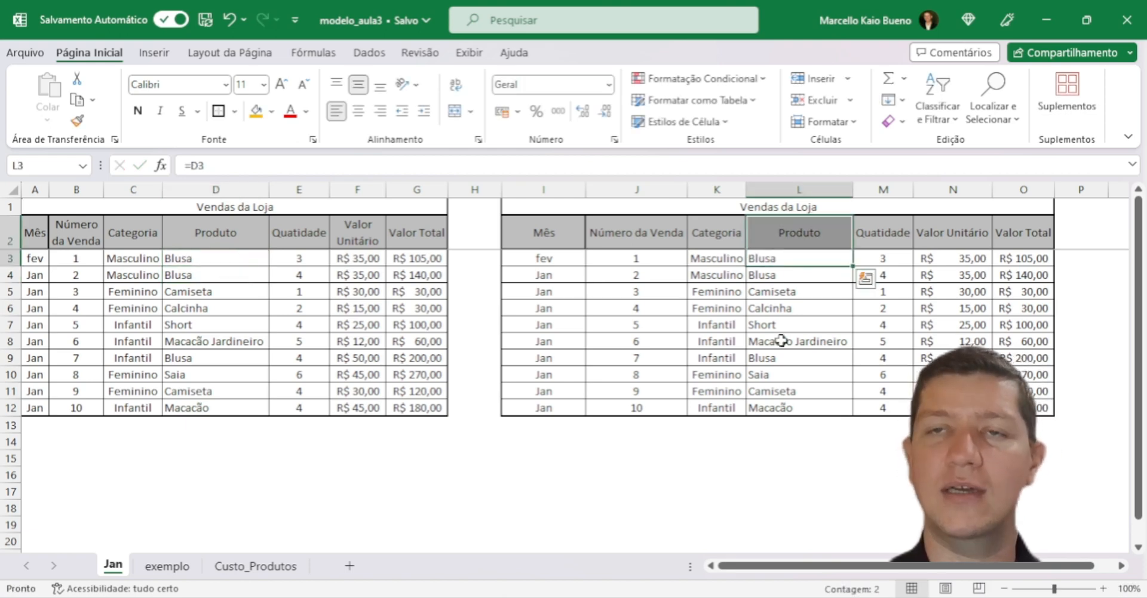
click(809, 325)
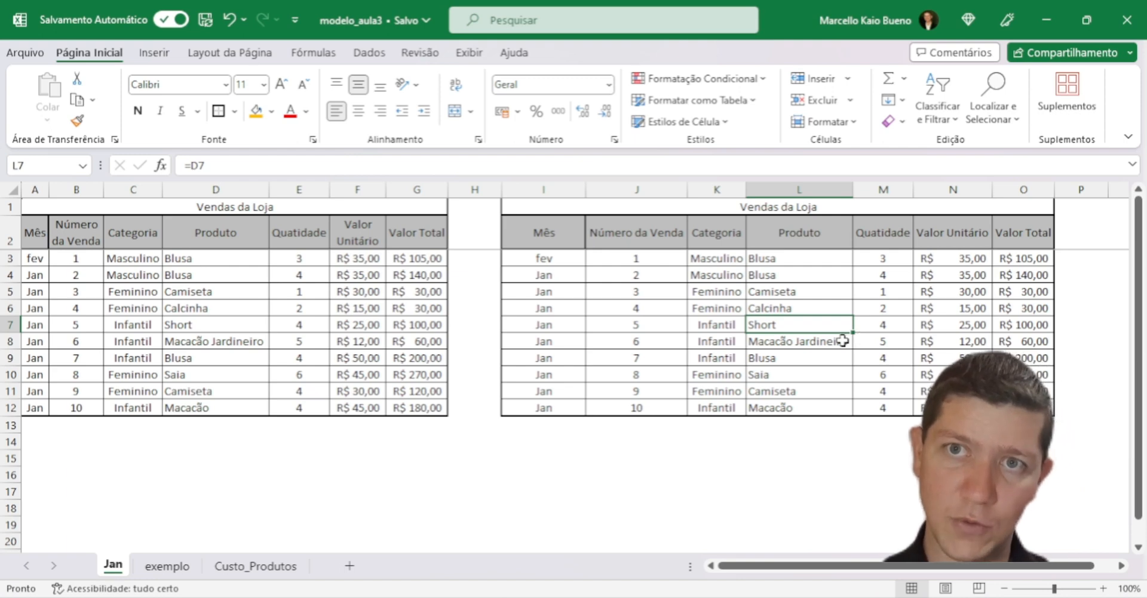
- Fill the Produto header in cell D2 of the original table with orange and compare it with the linked table's header
click(208, 261)
click(210, 237)
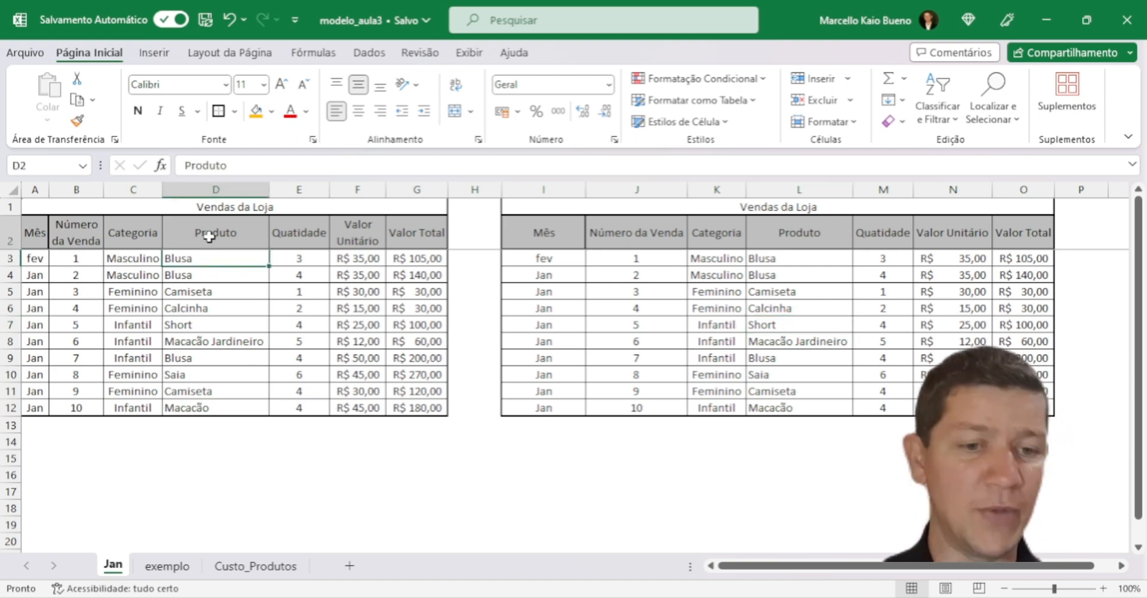
click(256, 111)
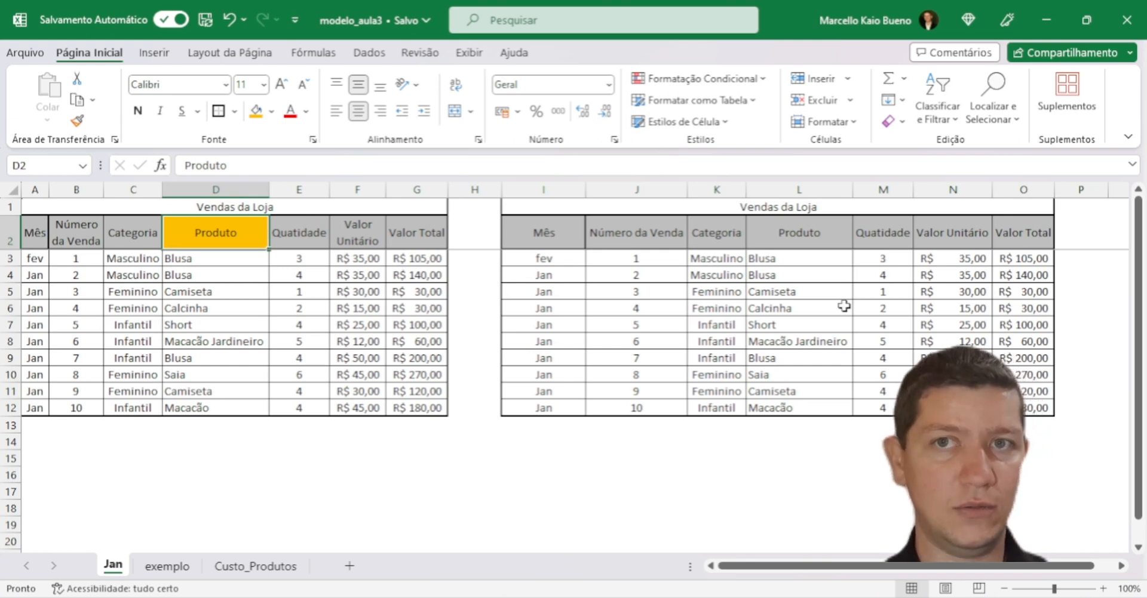
click(169, 342)
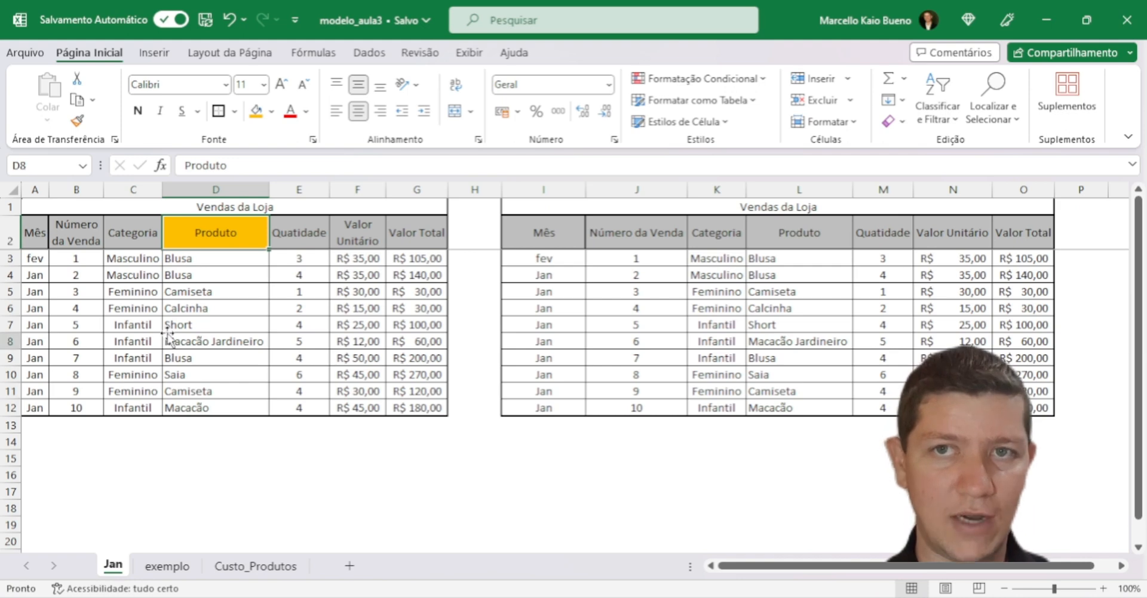
- Undo the header fill, the source cell edits and the formatted linked paste to clear the copy at cell I1
key(ctrl+z)
key(ctrl+z)
key(ctrl+z)
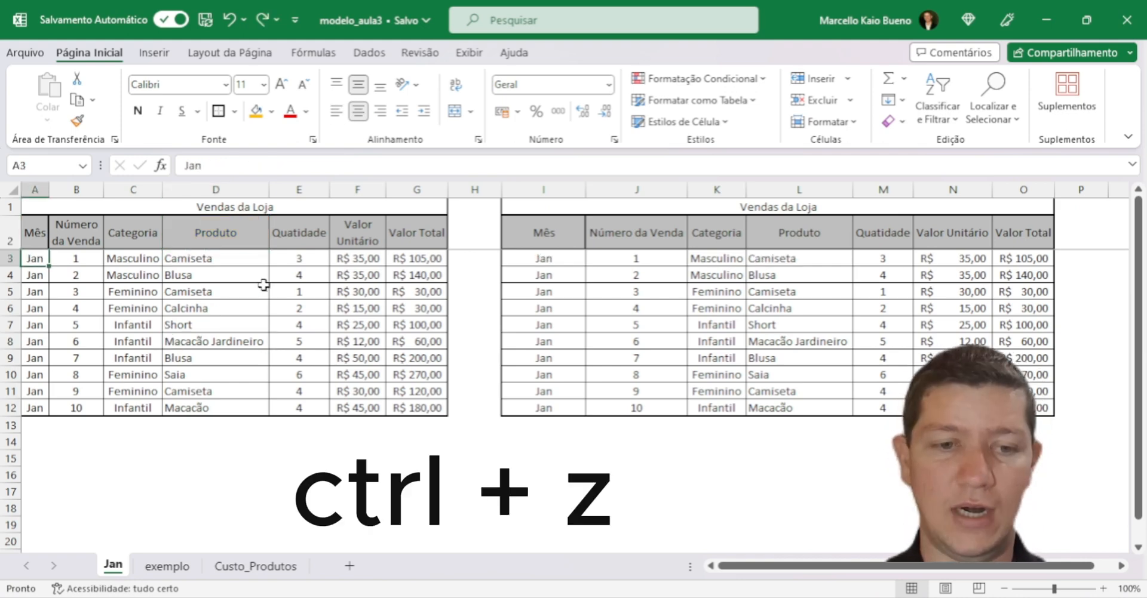
key(ctrl+z)
key(ctrl+z)
key(ctrl+z)
- Paste the copied table at cell I1 as a static picture with the Imagem option and reposition it beside the original
right_click(523, 215)
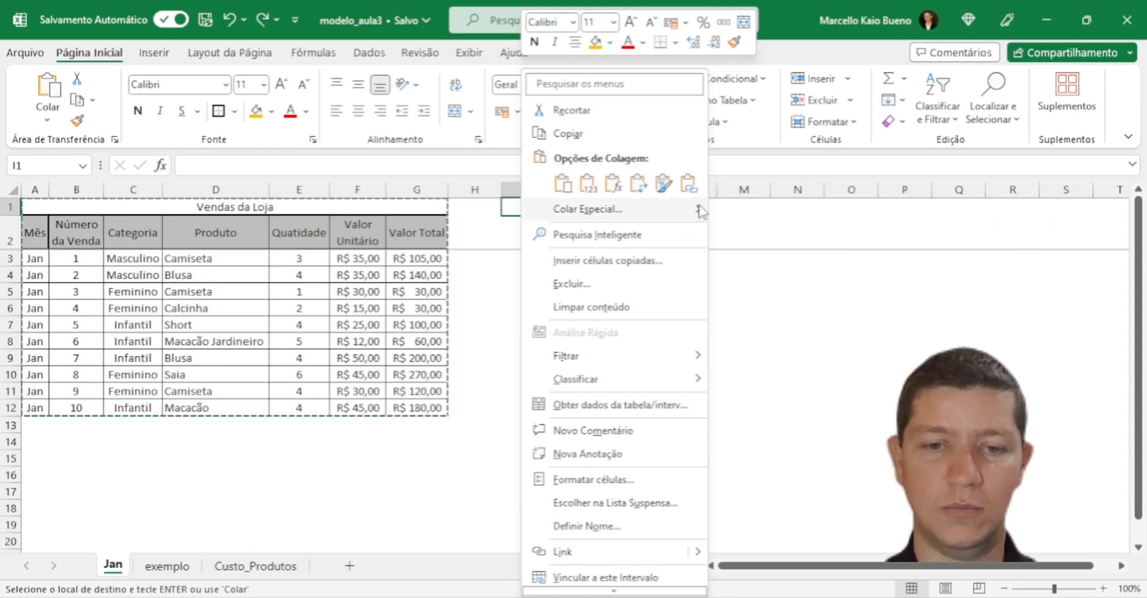
mouse_move(700, 211)
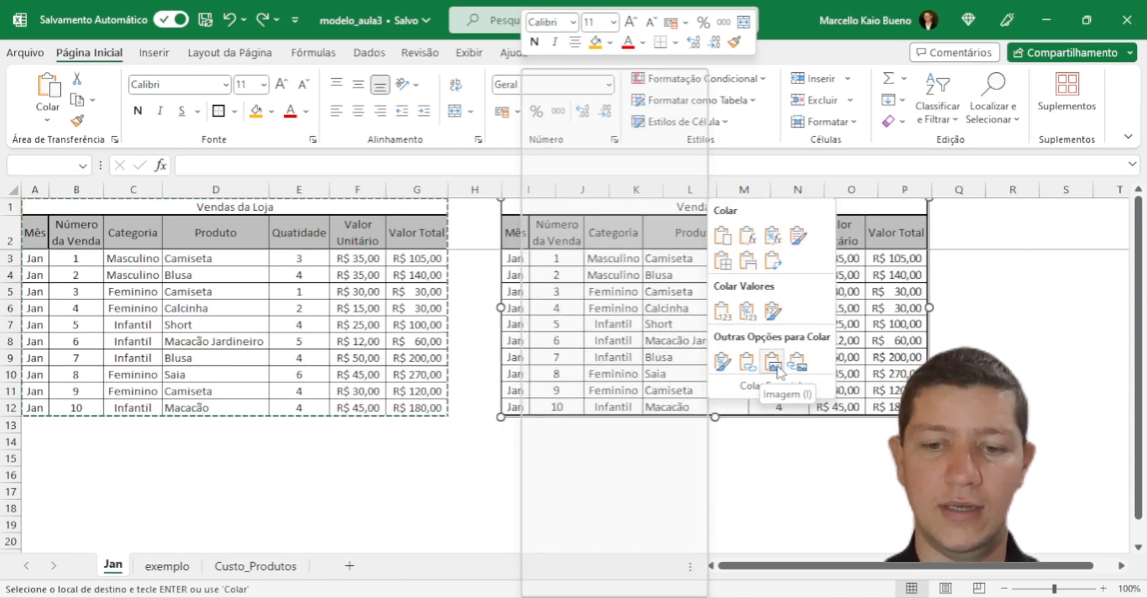
click(773, 363)
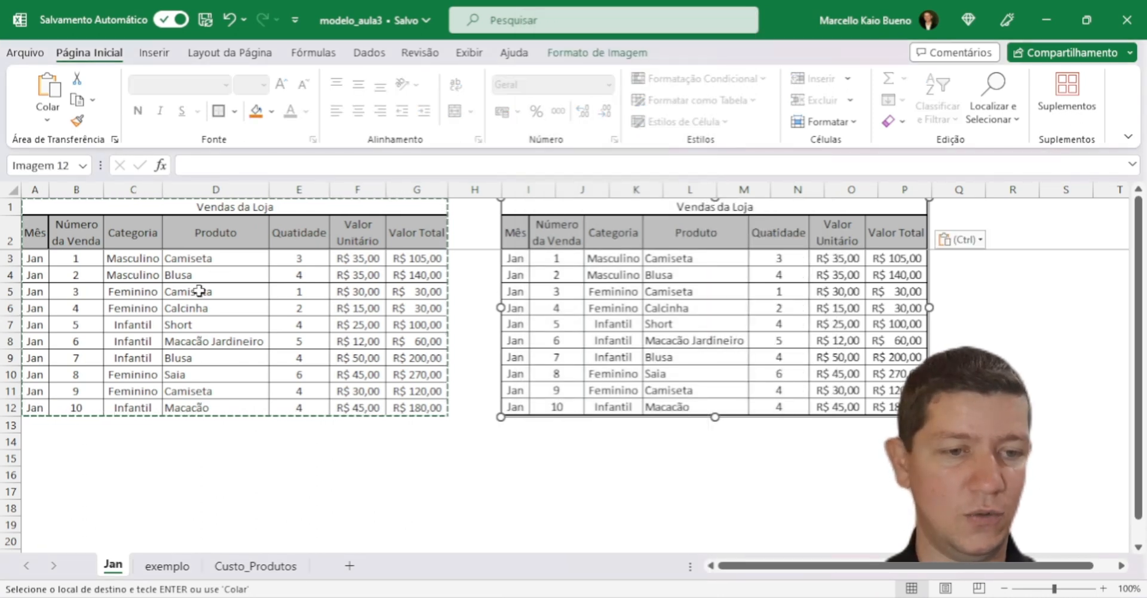
drag(754, 302, 771, 390)
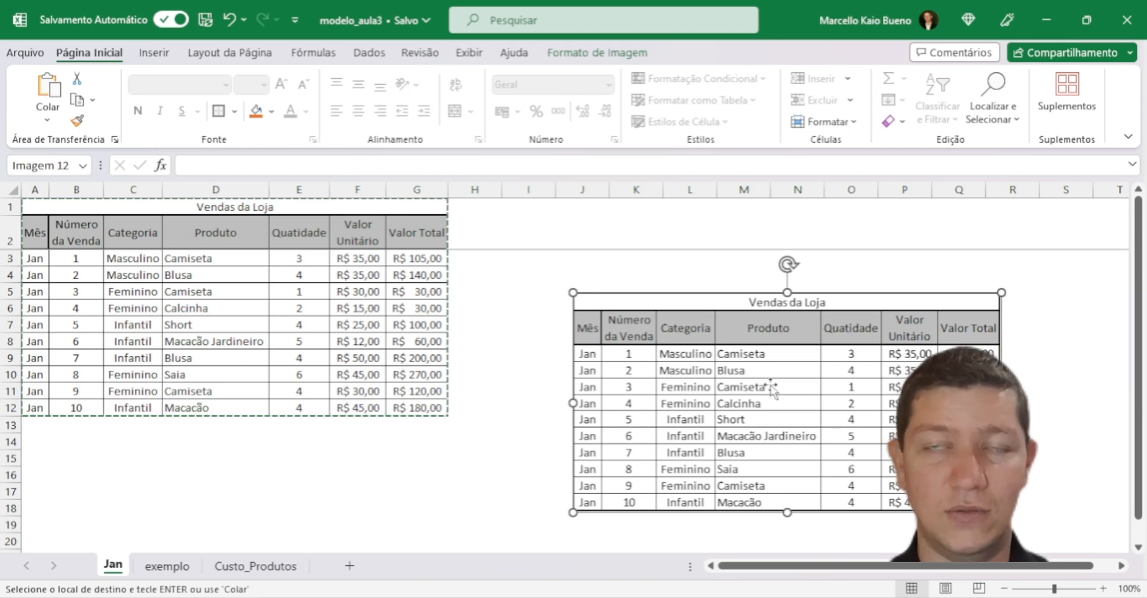
drag(771, 388, 671, 290)
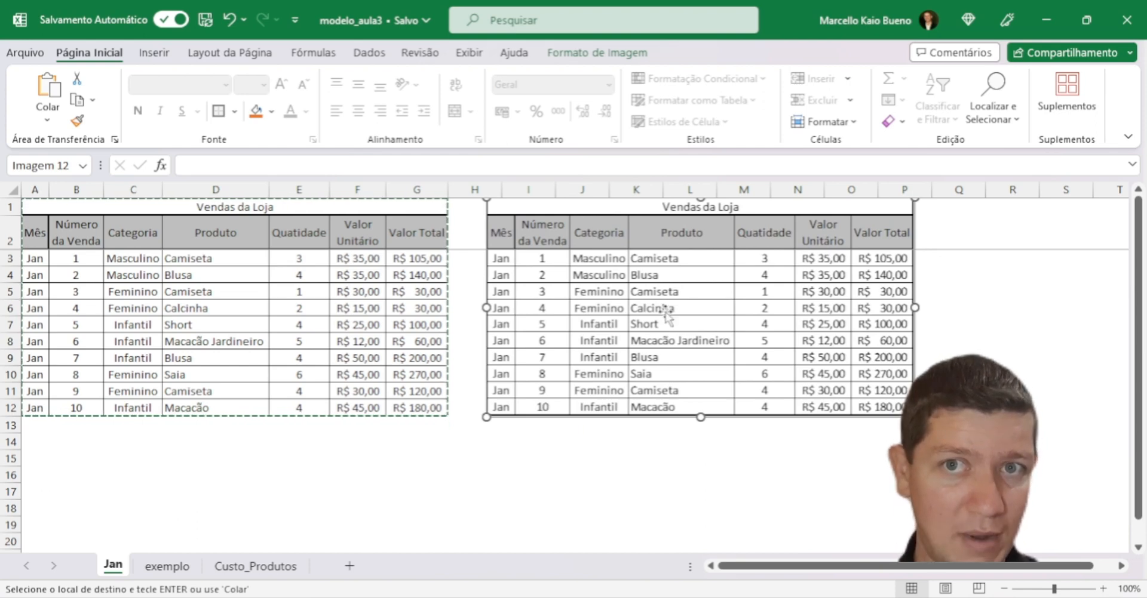
- Set the Mês value in cell A3 of the original table to Fev and move the static picture slightly down to compare
click(302, 325)
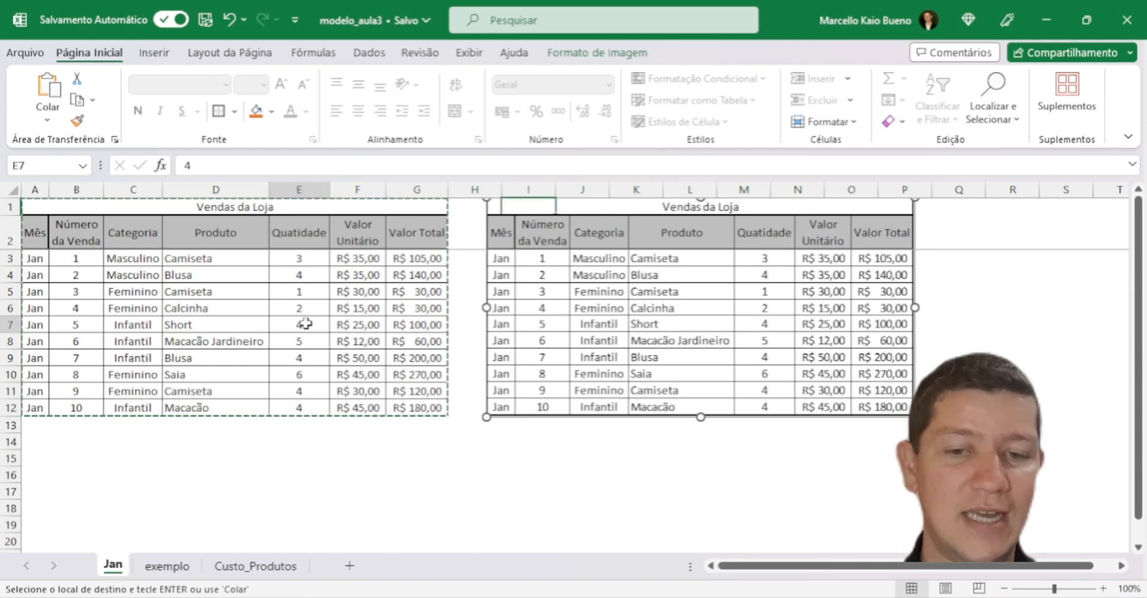
click(220, 292)
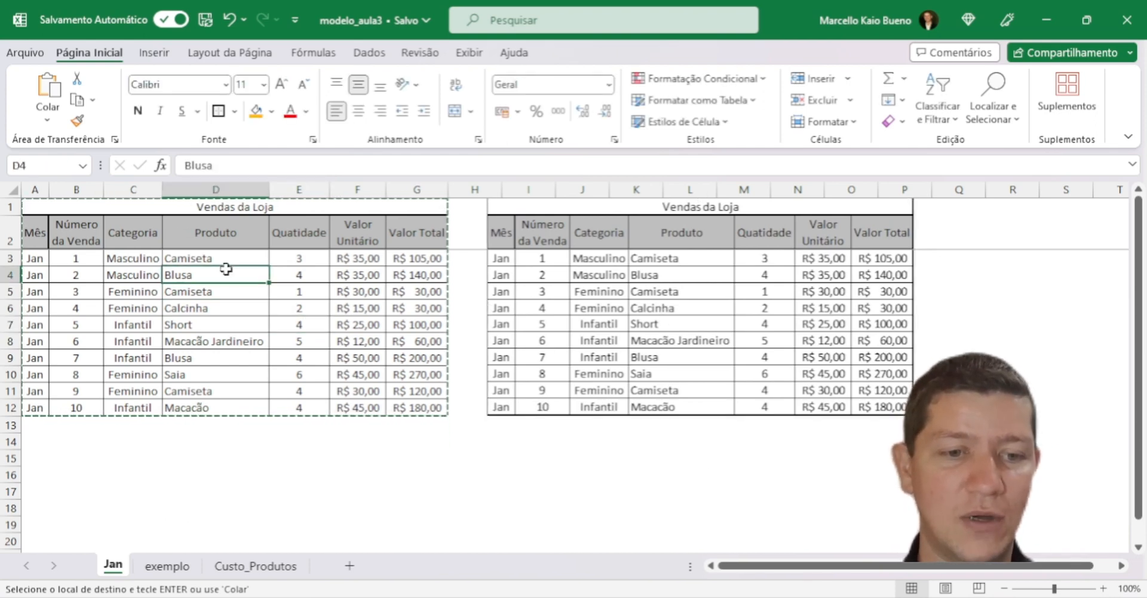
click(50, 258)
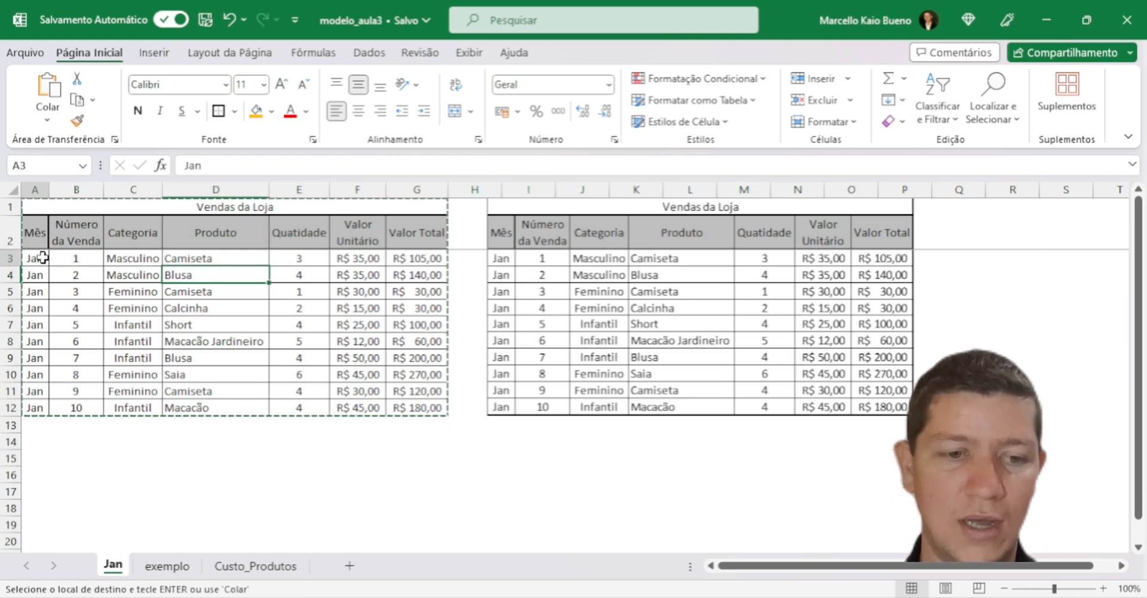
text(FEv)
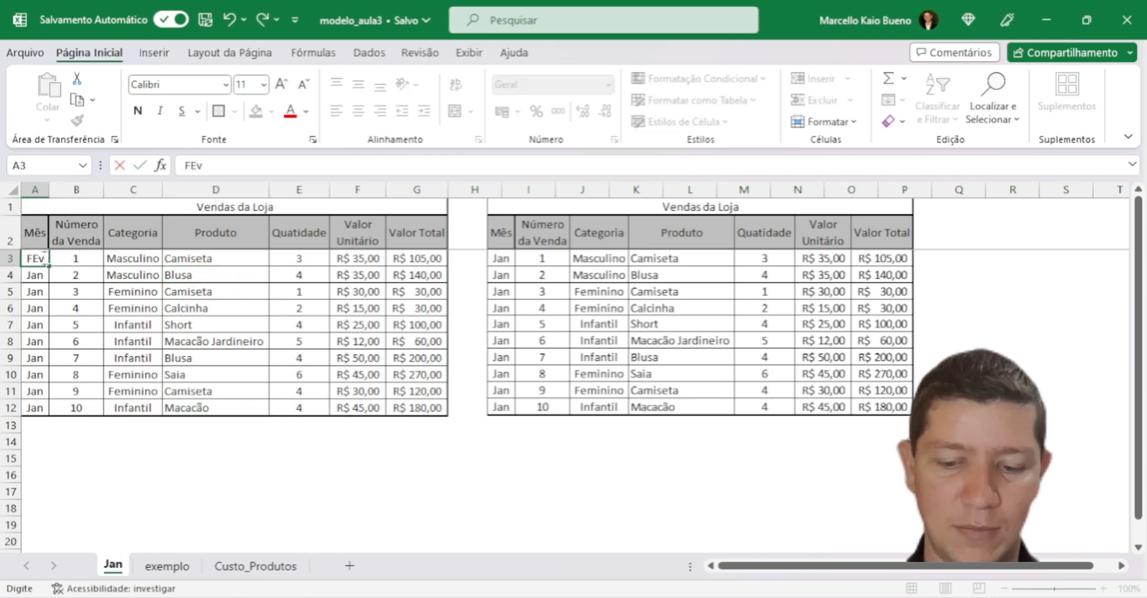
key(BackSpace)
key(BackSpace)
text(ev)
key(Return)
drag(512, 262, 534, 304)
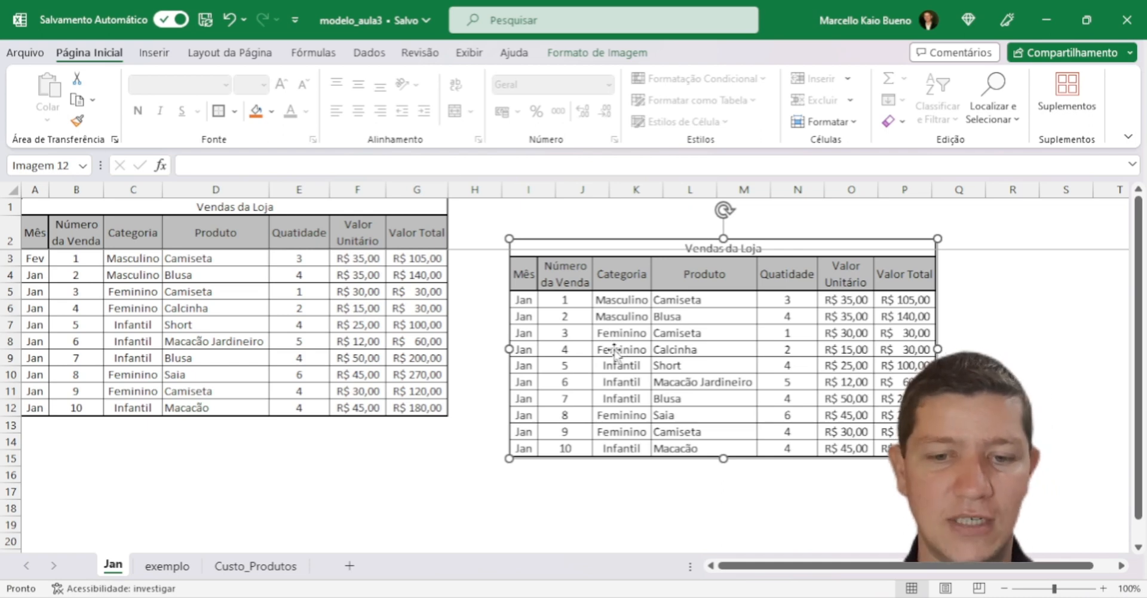
drag(615, 353, 595, 344)
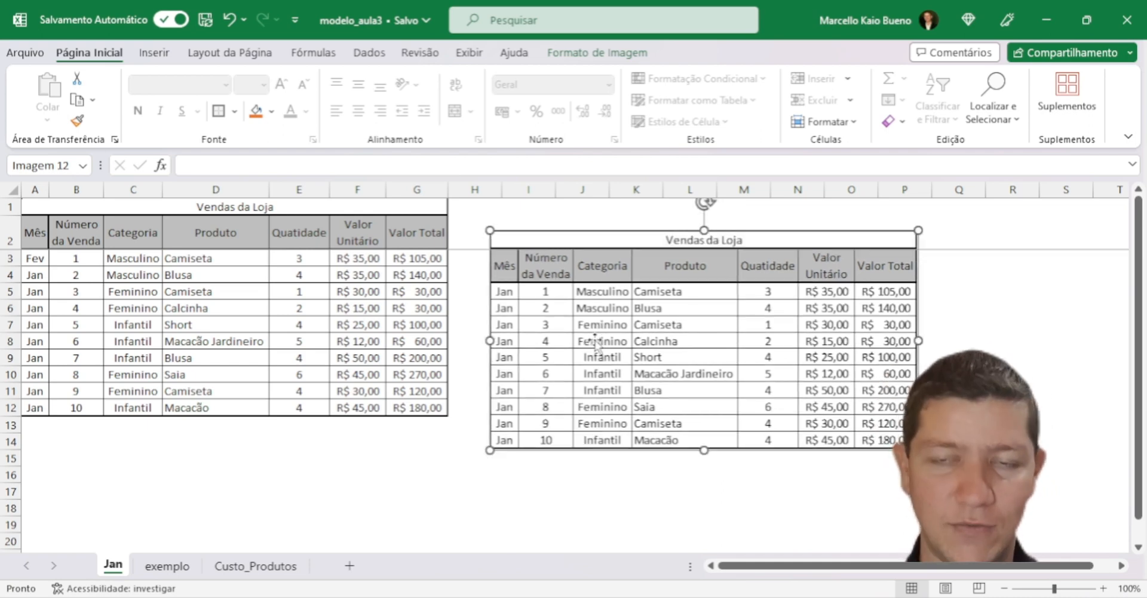
- Delete the static picture and undo back through its deletion, the Mês edit and the picture paste
key(Delete)
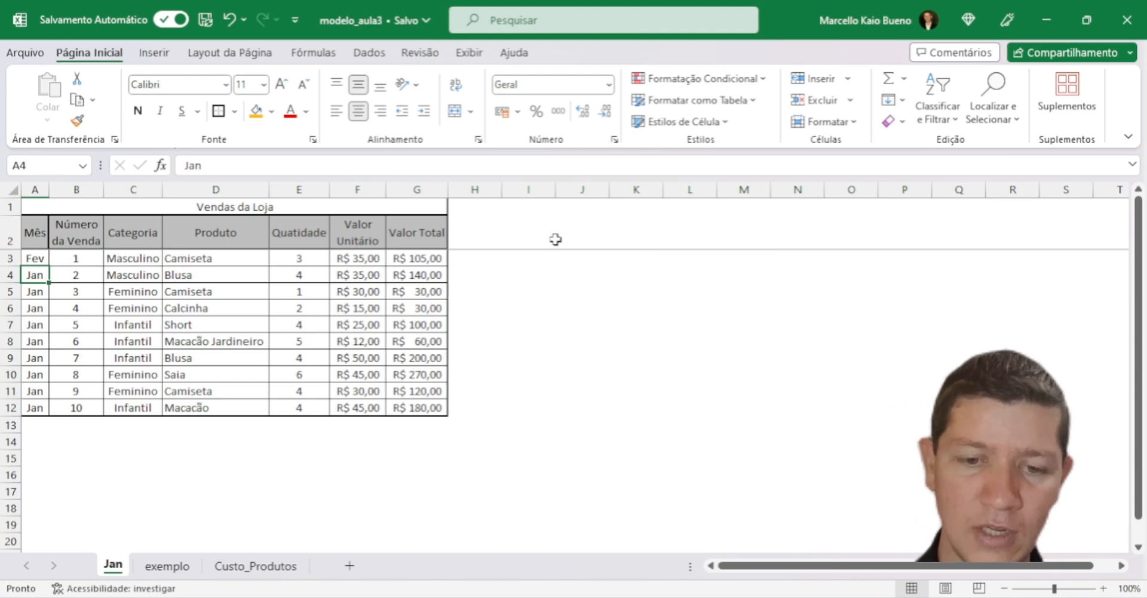
key(ctrl+z)
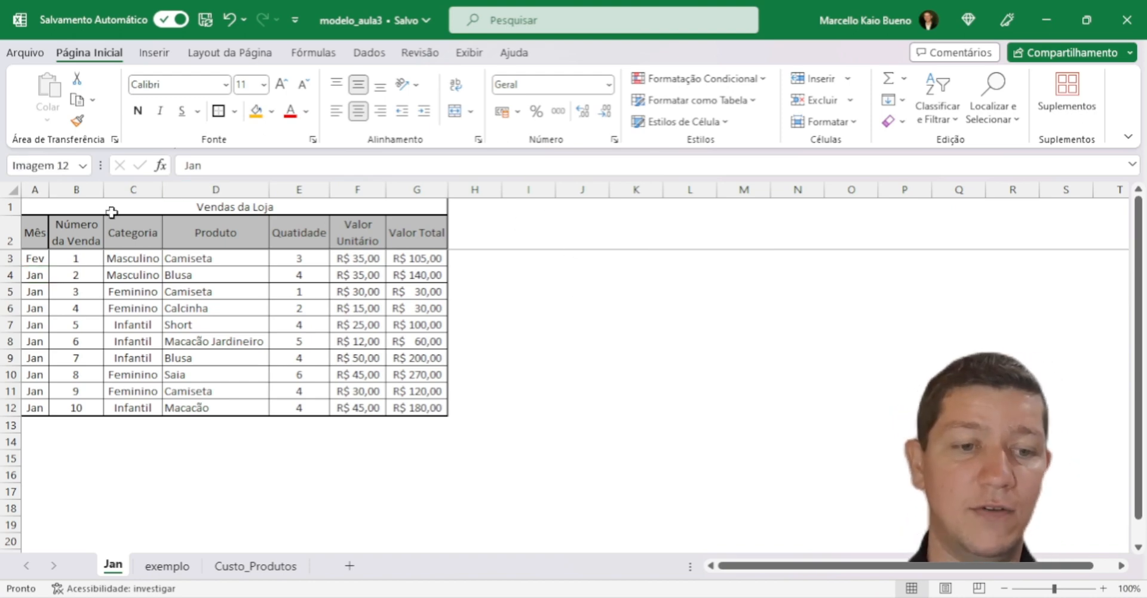
click(34, 258)
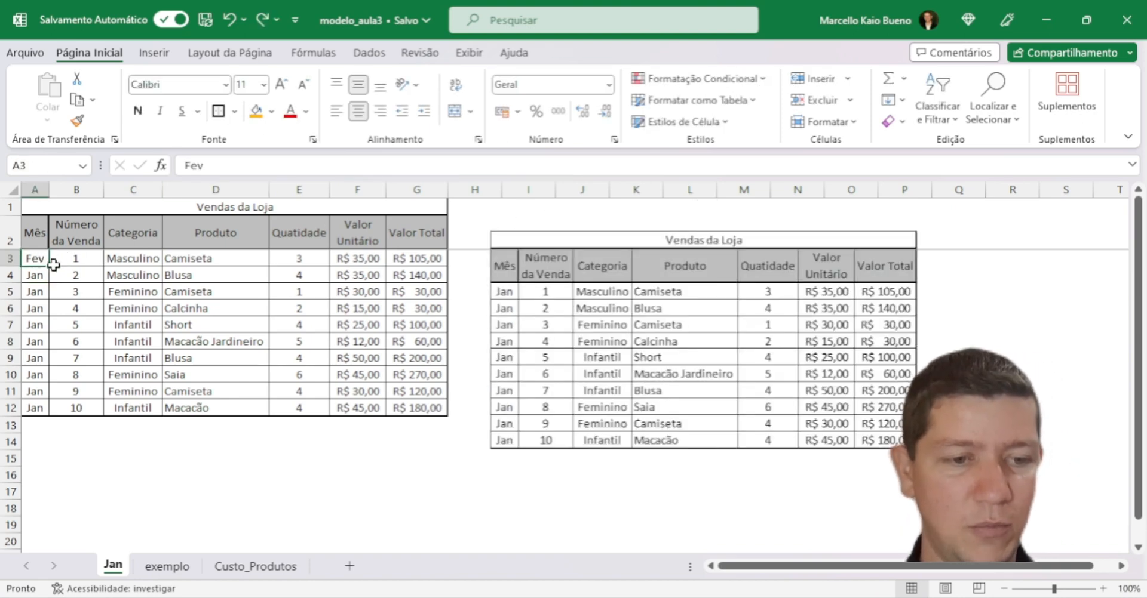
key(ctrl+z)
key(ctrl+z)
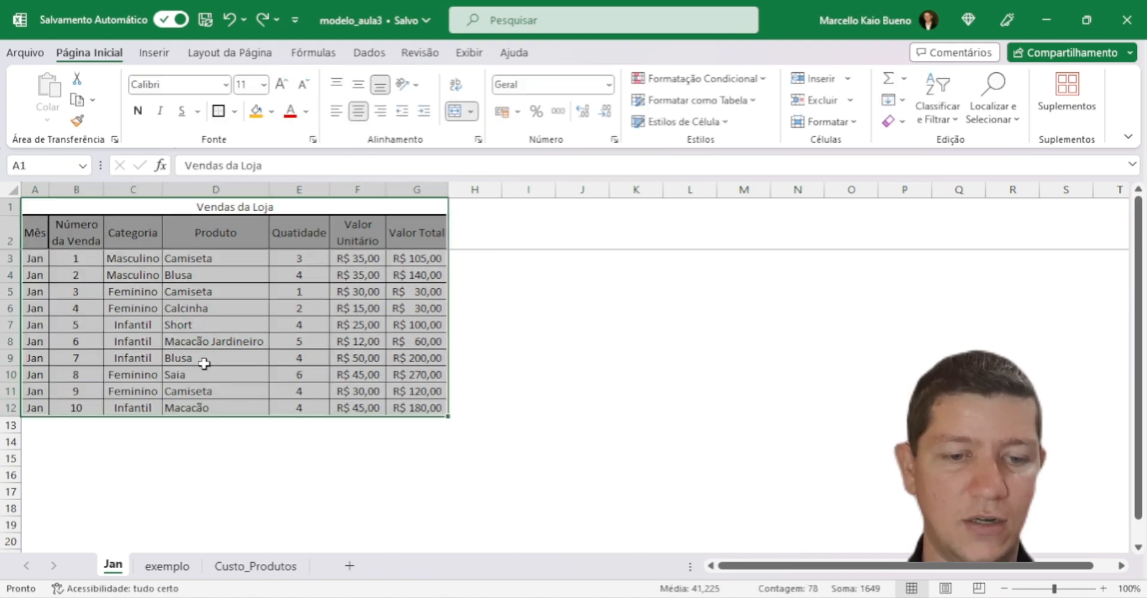
- Copy the Vendas da Loja table, paste it at cell I1 as a linked picture and move it to columns J through Q
key(ctrl+c)
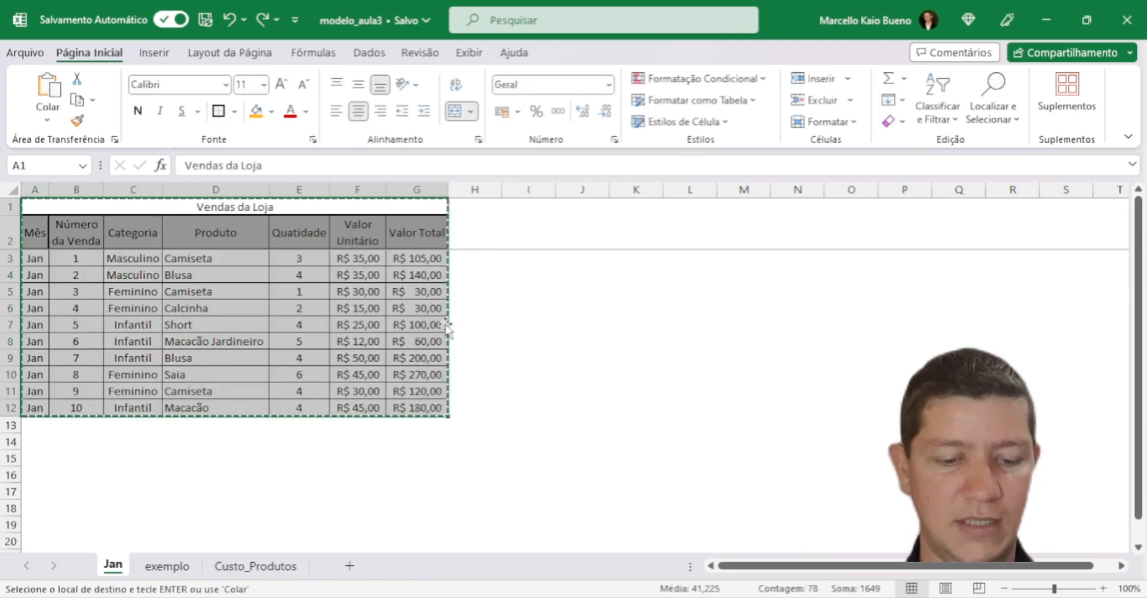
click(527, 208)
right_click(529, 212)
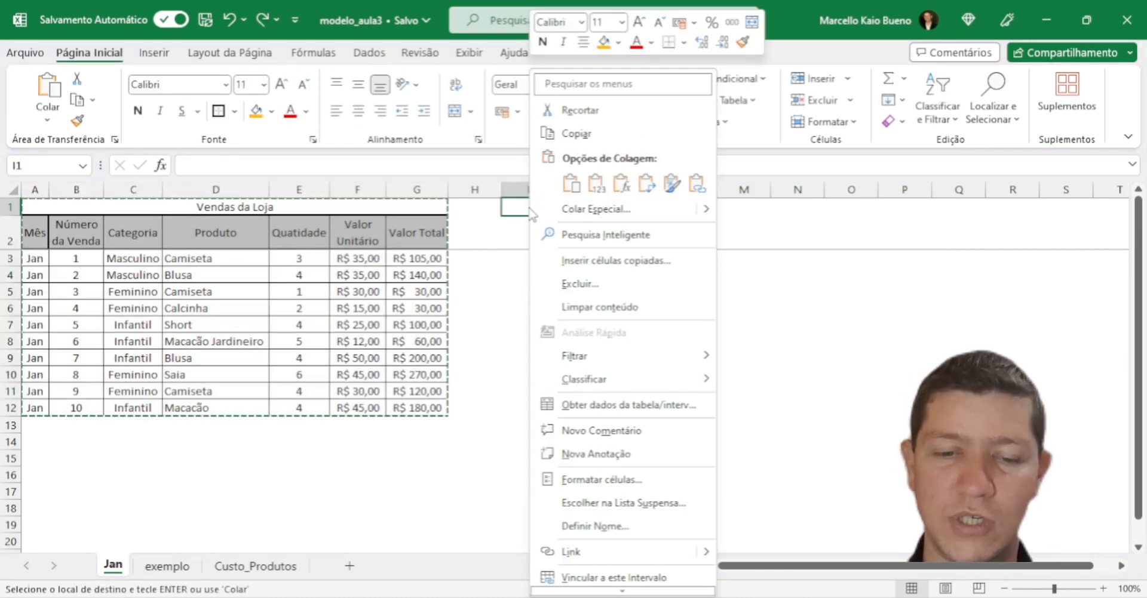
mouse_move(705, 212)
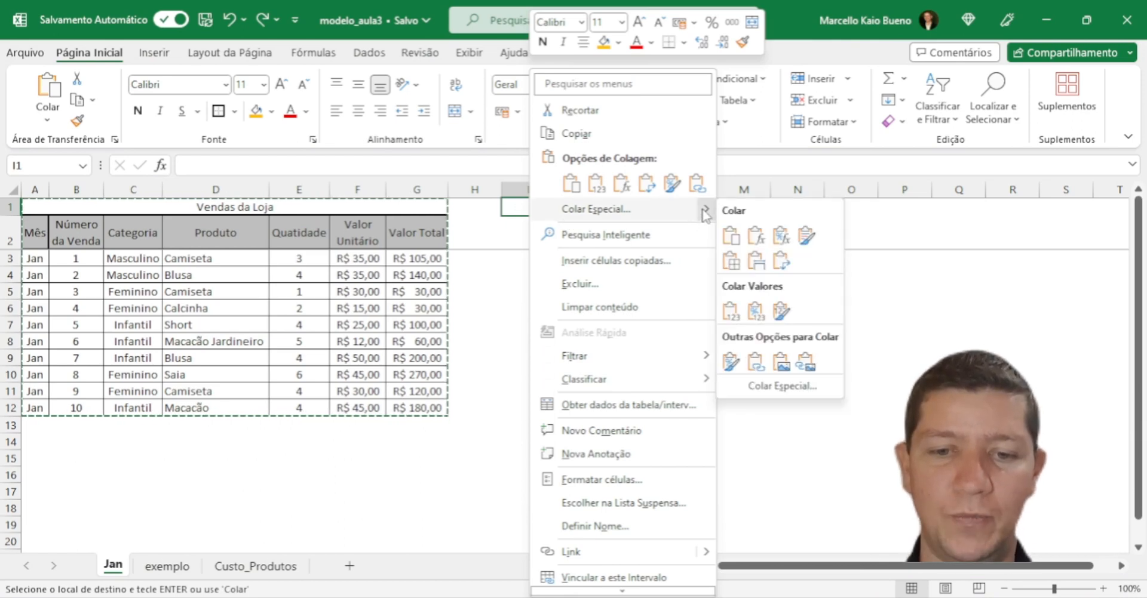
click(807, 363)
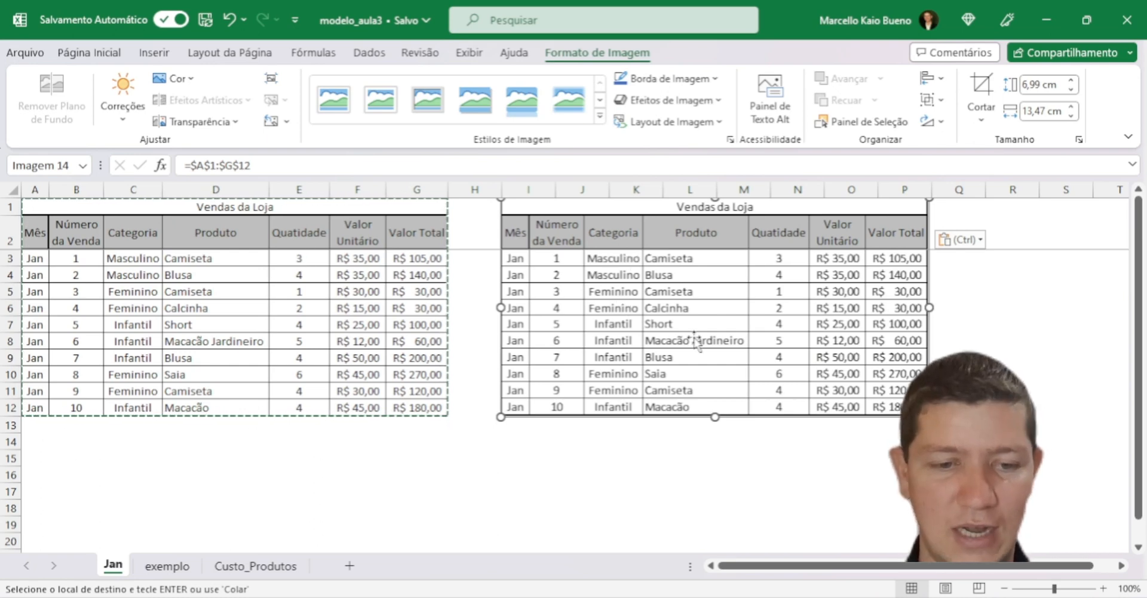
drag(690, 404, 733, 354)
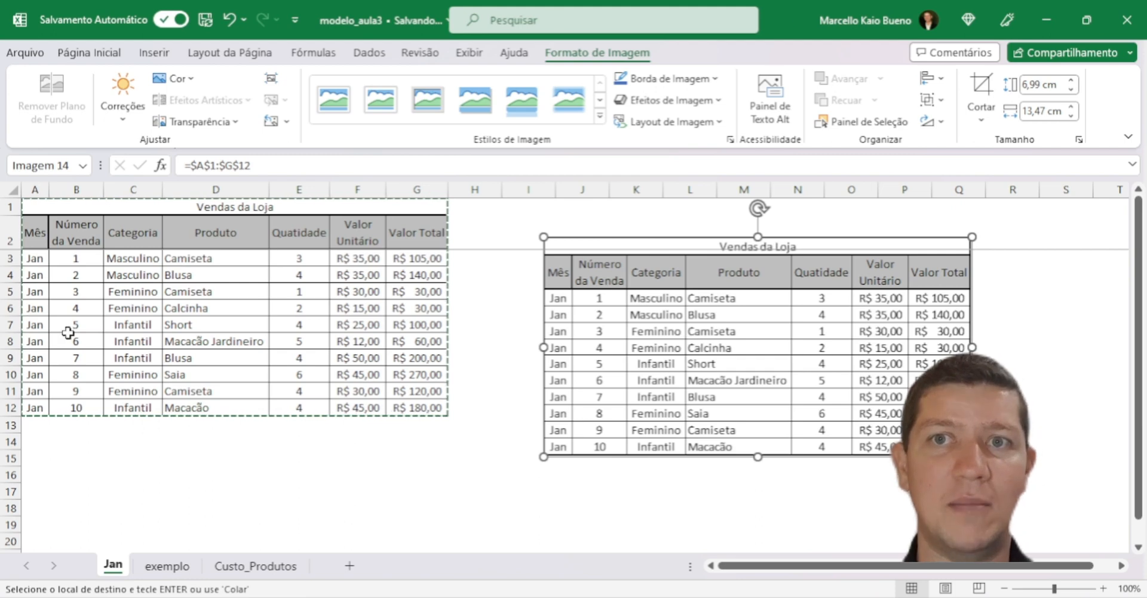
click(122, 258)
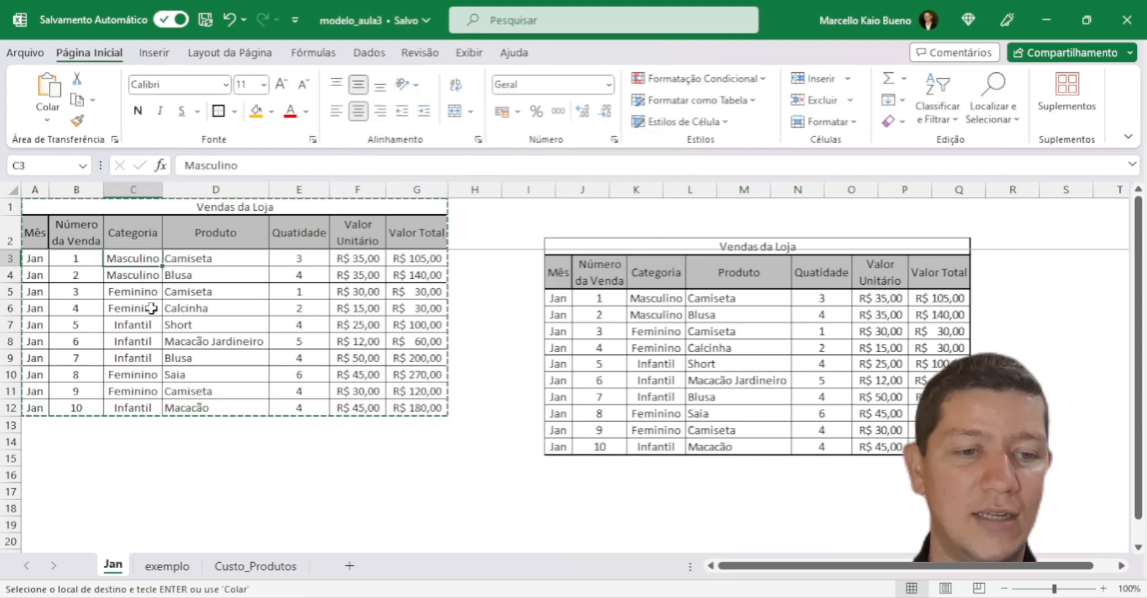
drag(637, 309, 631, 270)
- Fill the Produto header in D2 with orange, set cell A3 to Fev, and move the linked picture closer to the original table
click(215, 236)
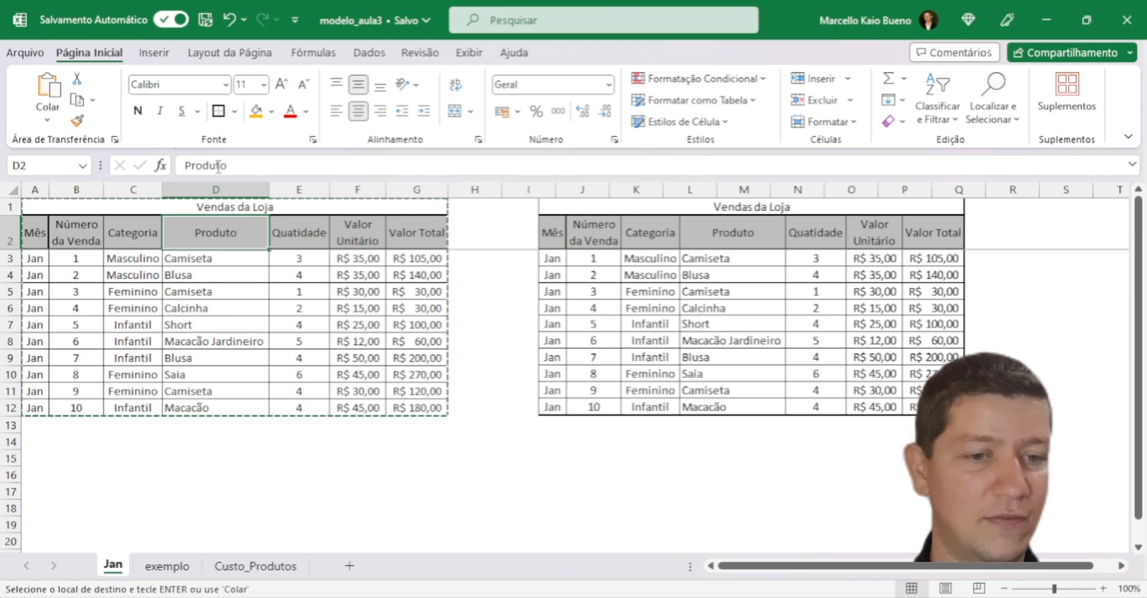
click(257, 113)
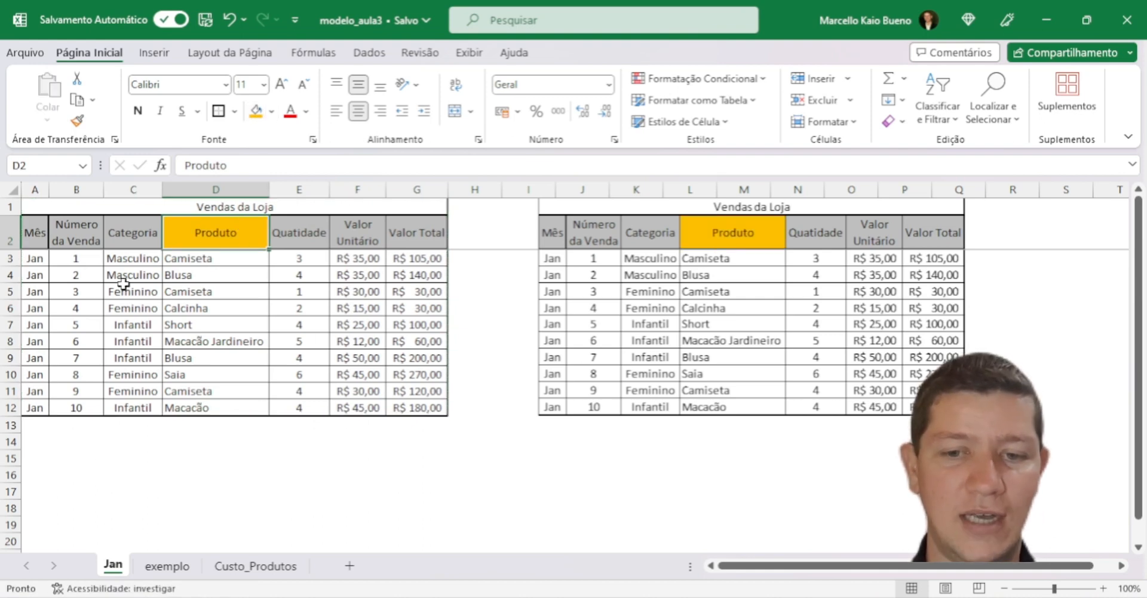
click(34, 259)
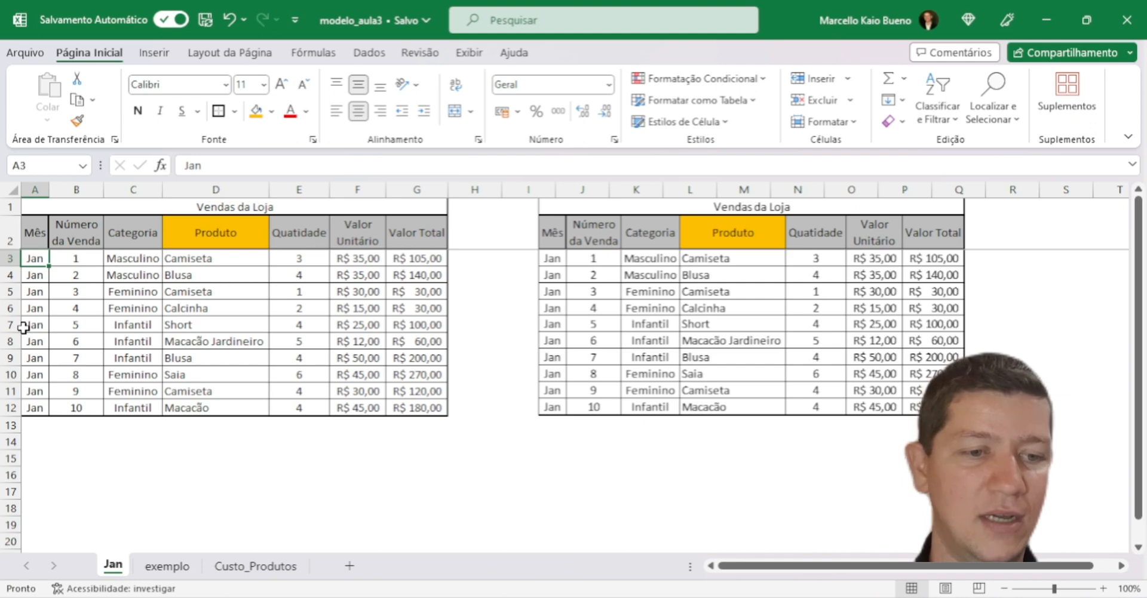
text(Fev)
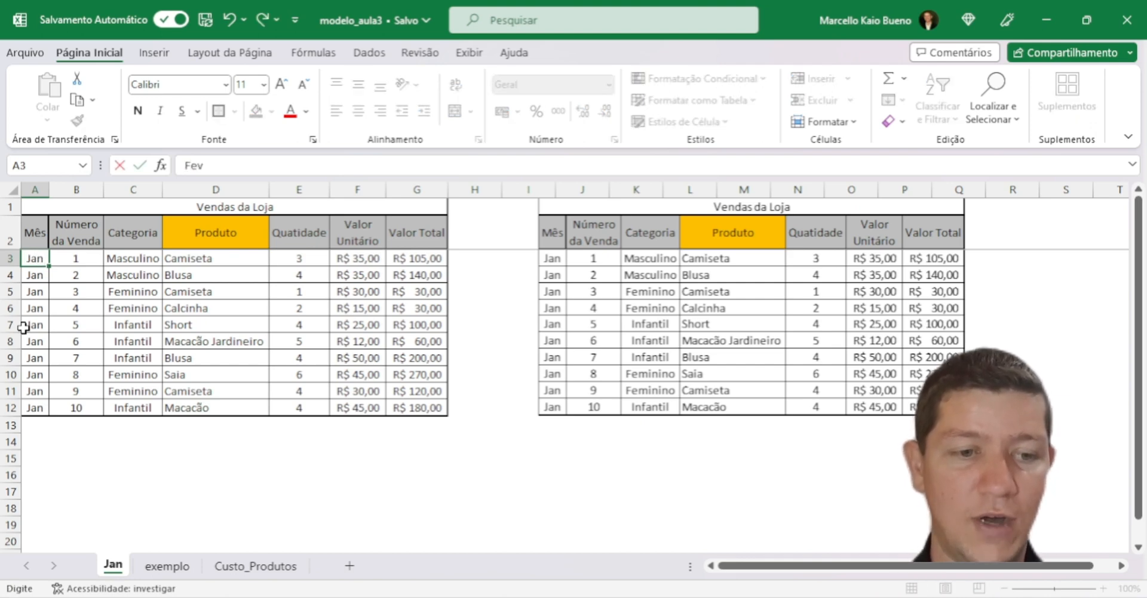
key(Return)
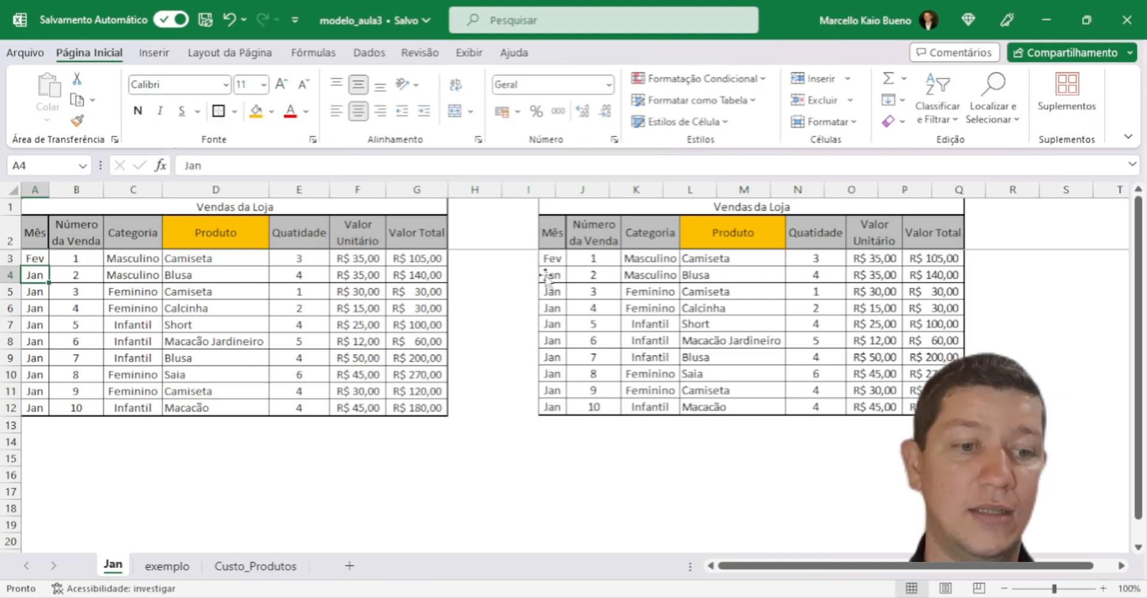
drag(620, 292, 577, 267)
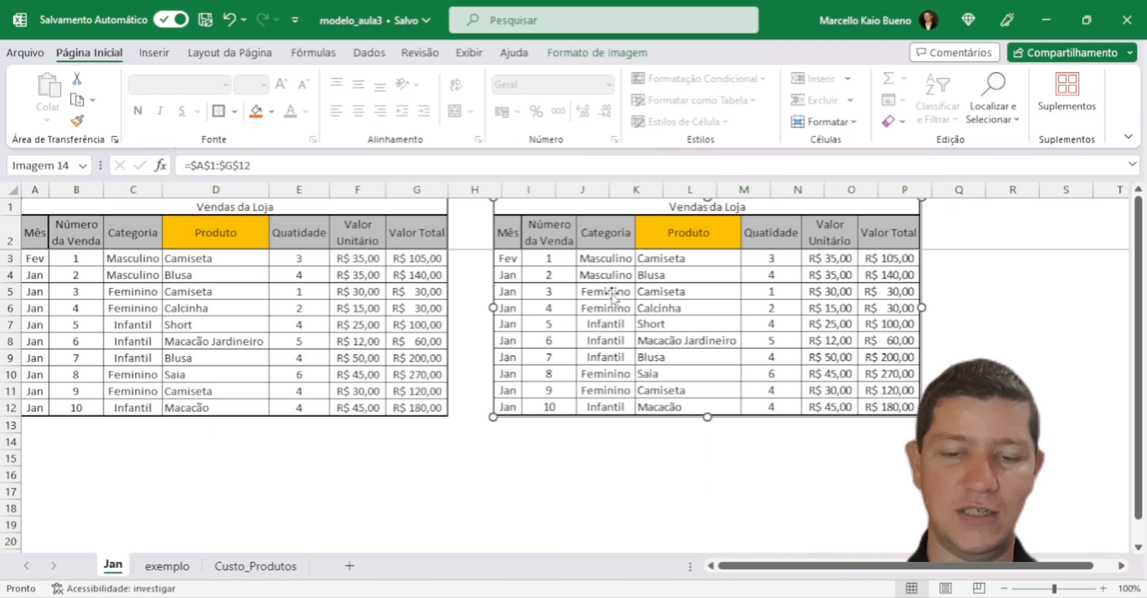
- Undo the source table edits and the linked picture paste, and cancel the copy selection on the original table
key(ctrl+z)
key(ctrl+z)
key(ctrl+z)
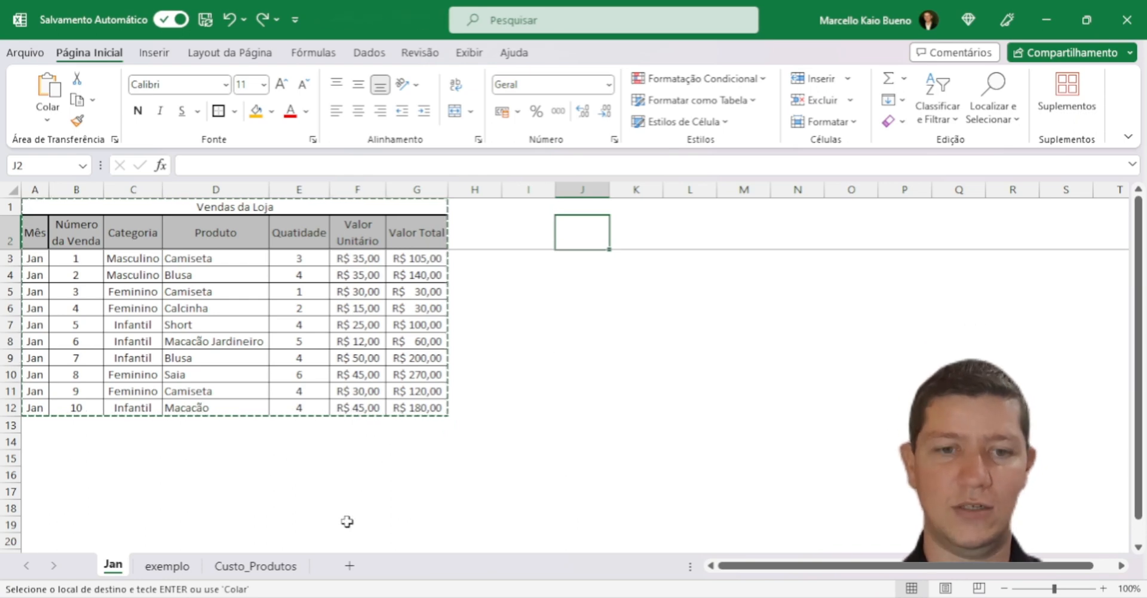
click(280, 296)
key(Escape)
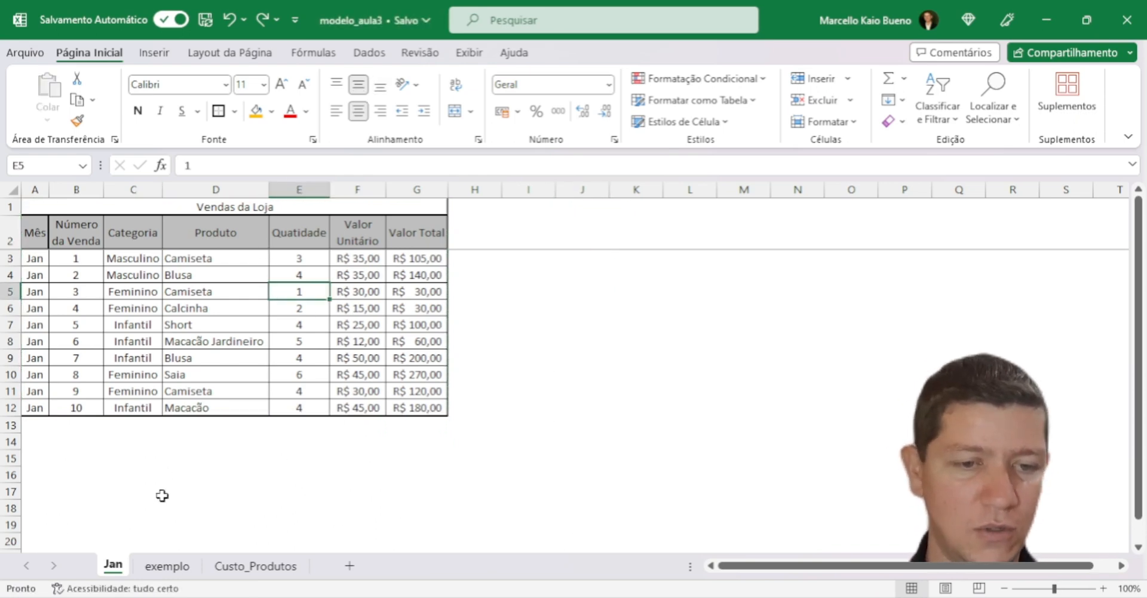
- Examine the Vendas da Loja Janeiro table on the exemplo sheet, including the empty cells G2:G12 beside Valor Unitário
click(168, 567)
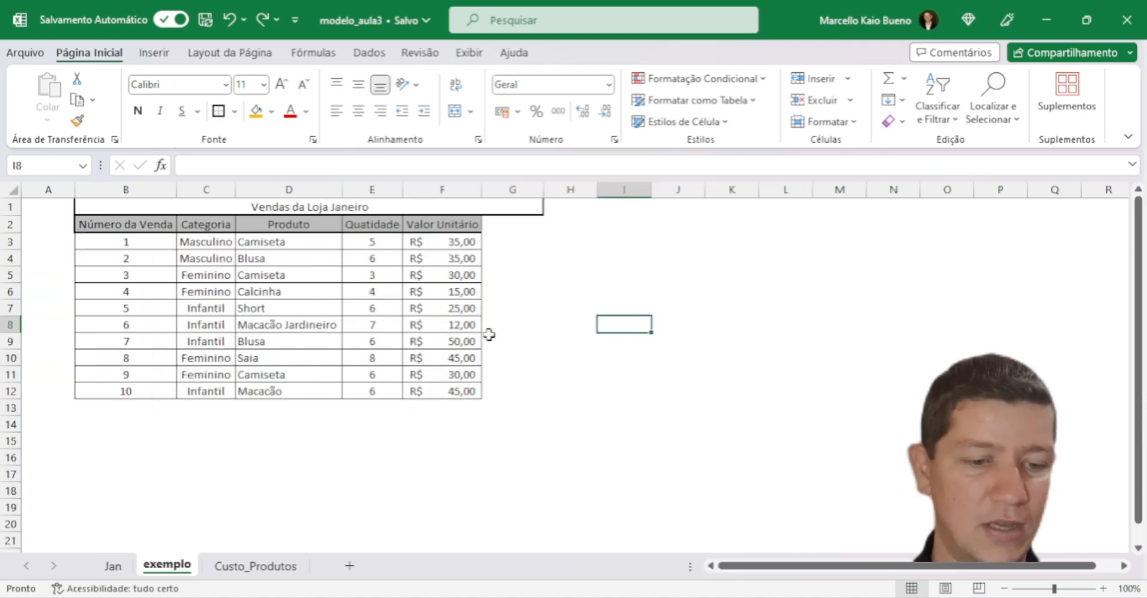
drag(169, 222, 413, 393)
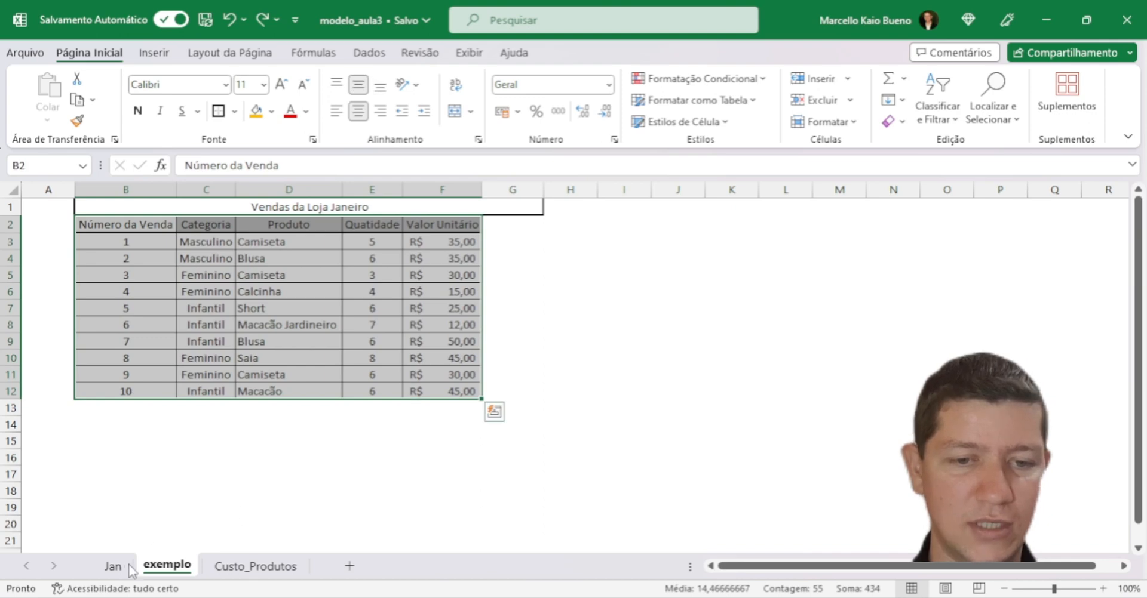
drag(494, 225, 496, 371)
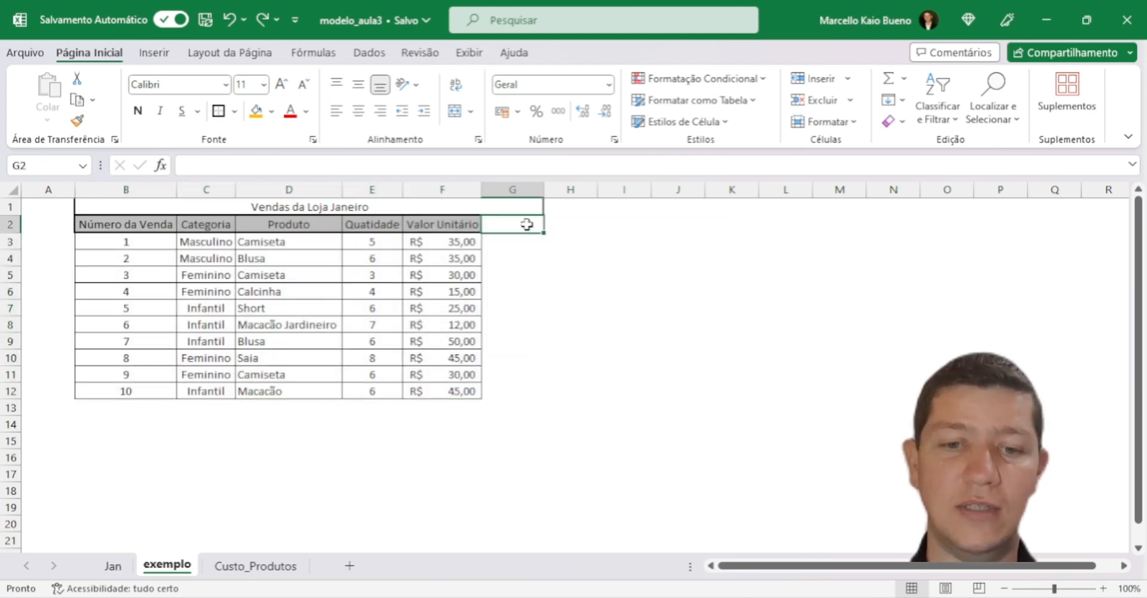
drag(528, 225, 520, 394)
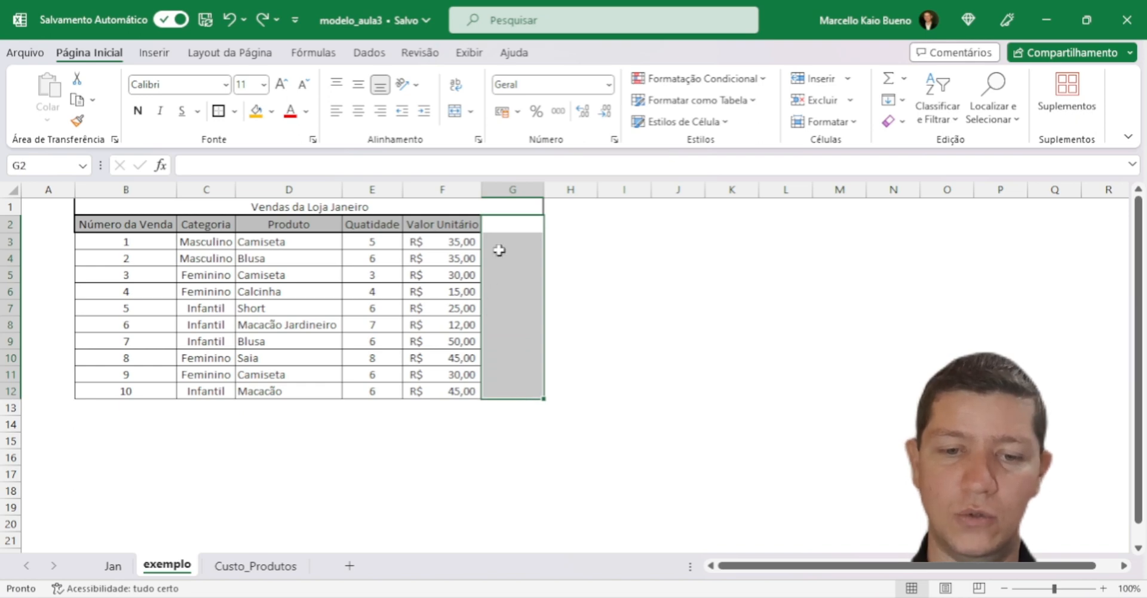
click(309, 495)
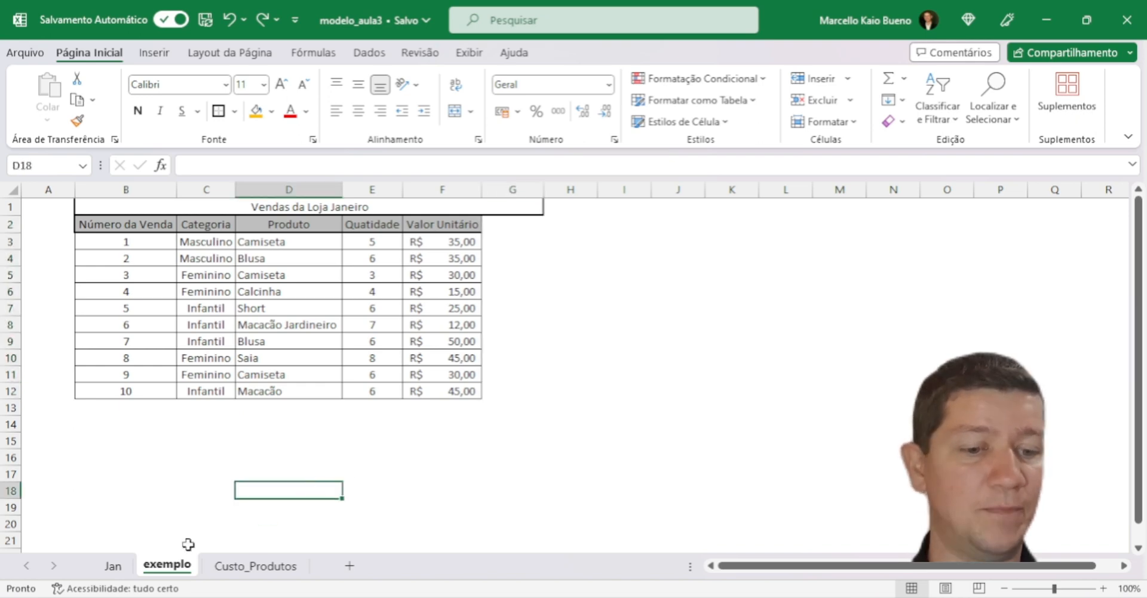
- Copy the Valor Total column G2:G12 from the Jan sheet, paste it at G2 on the exemplo sheet, and check the formula in G3
click(113, 566)
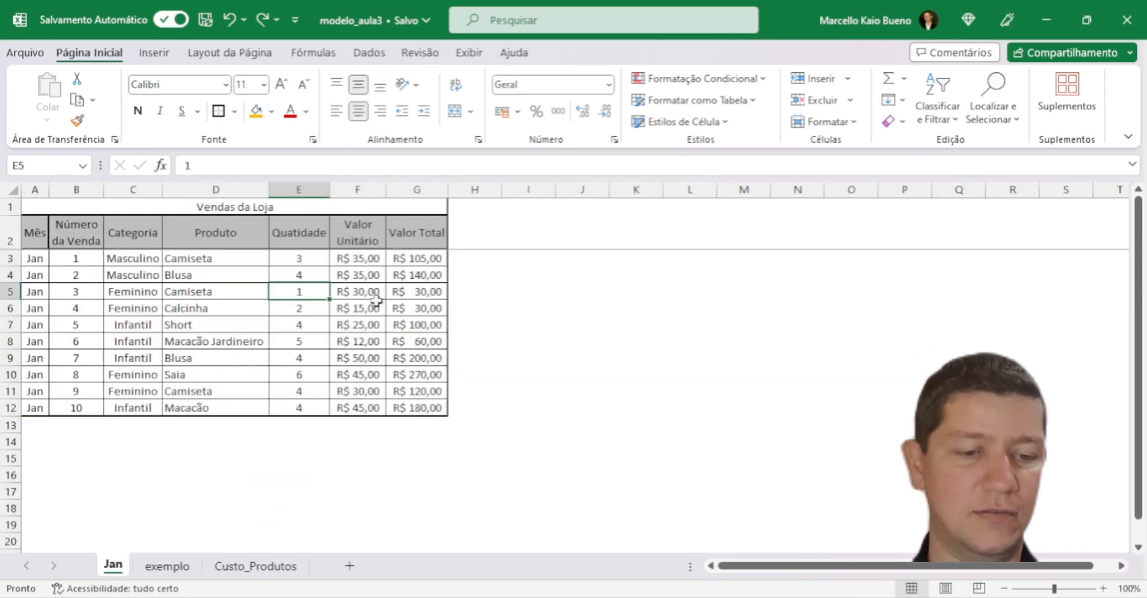
drag(406, 234, 420, 412)
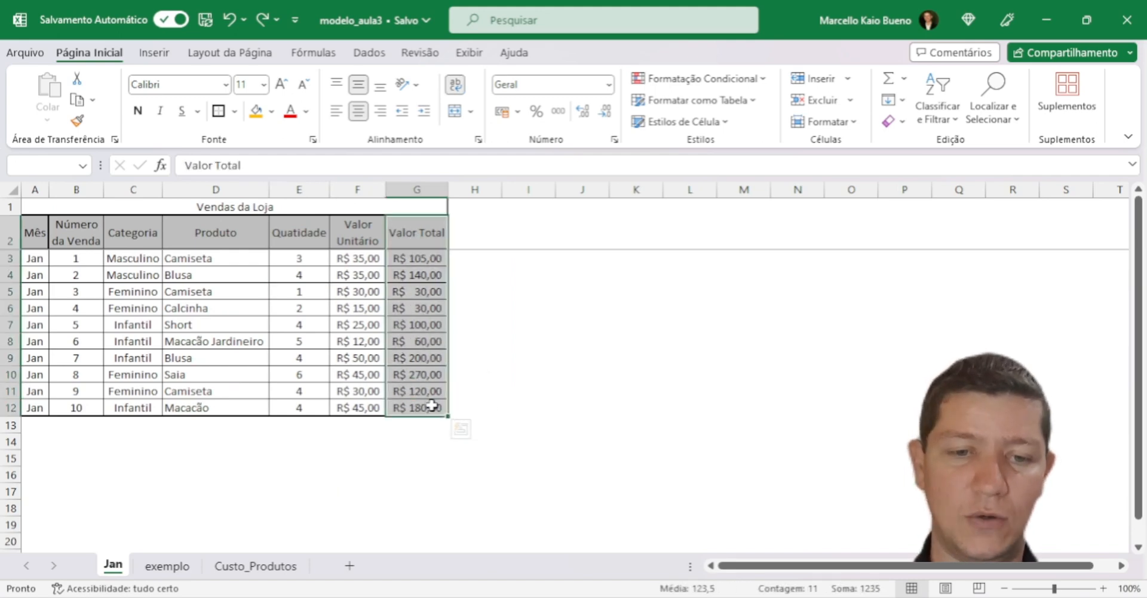
key(ctrl+c)
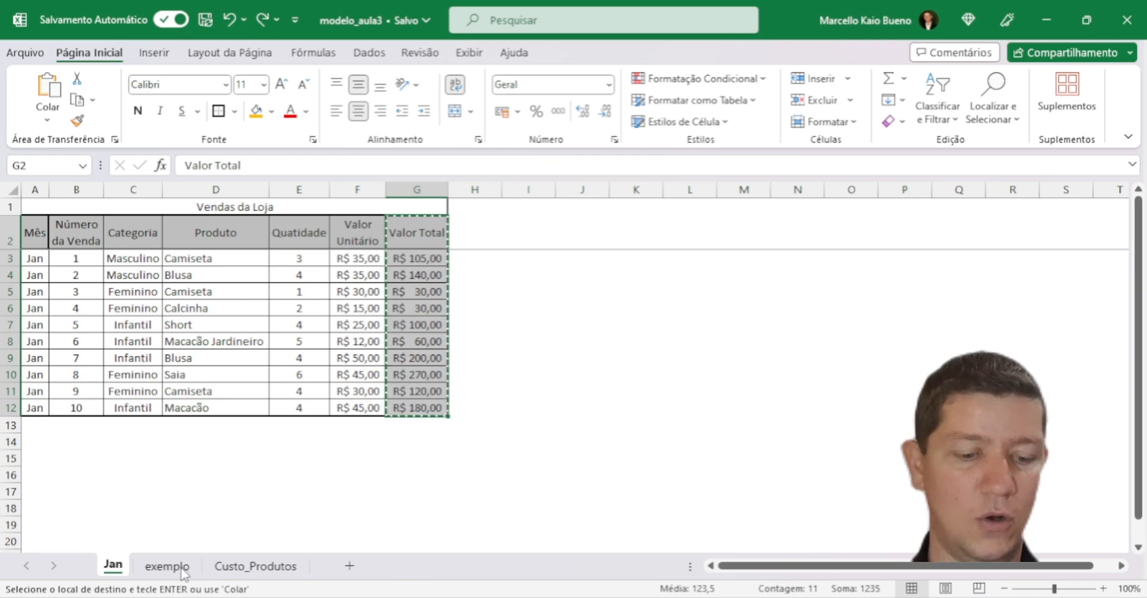
click(168, 566)
click(512, 224)
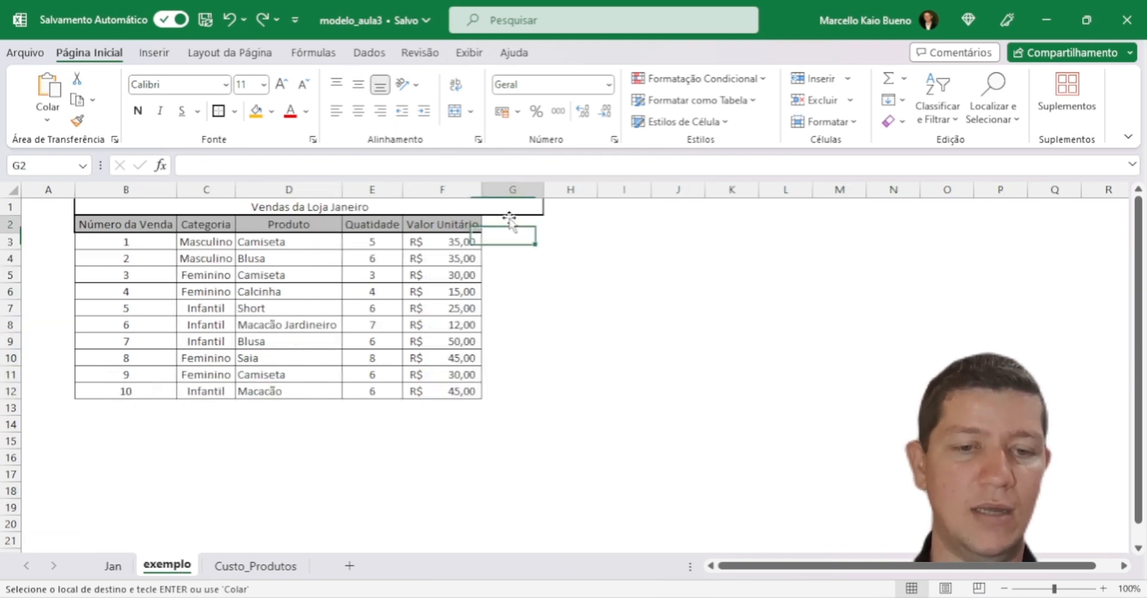
key(ctrl+v)
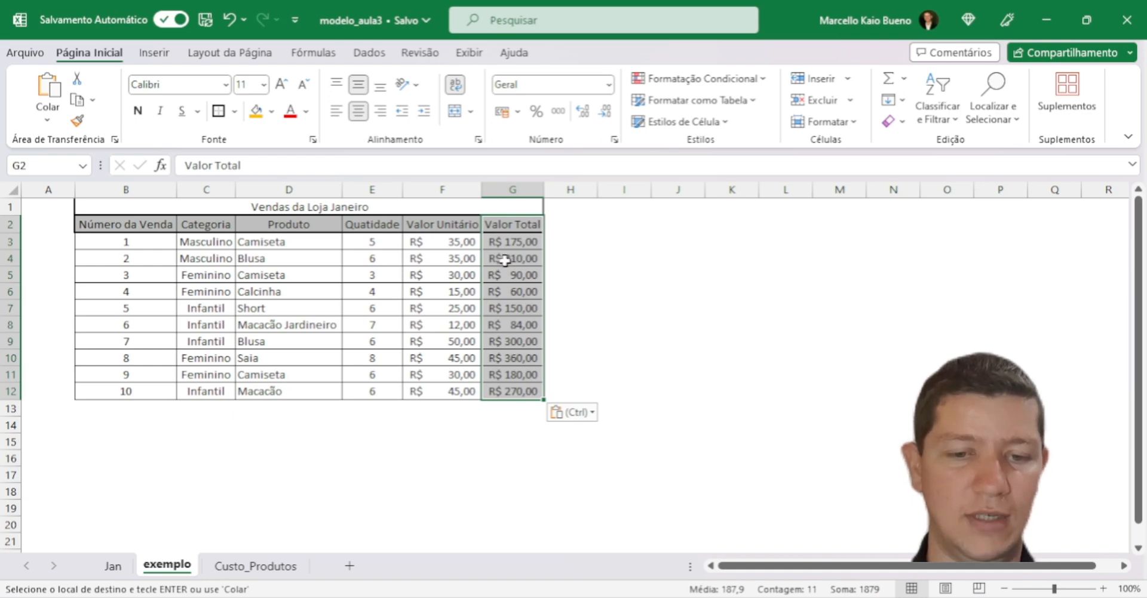
double_click(508, 242)
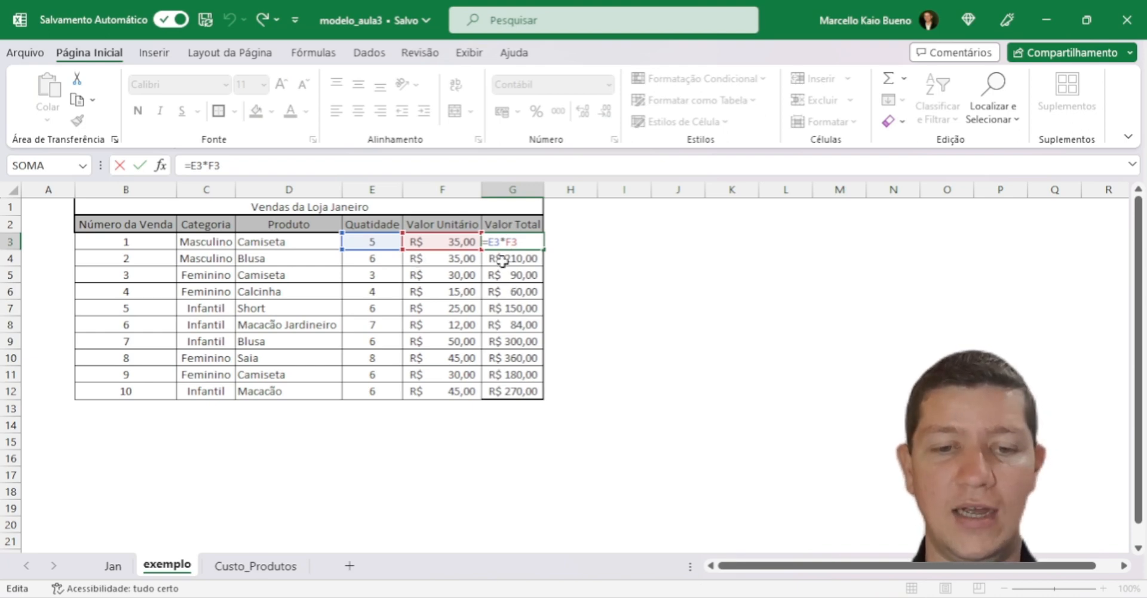
key(ctrl+Return)
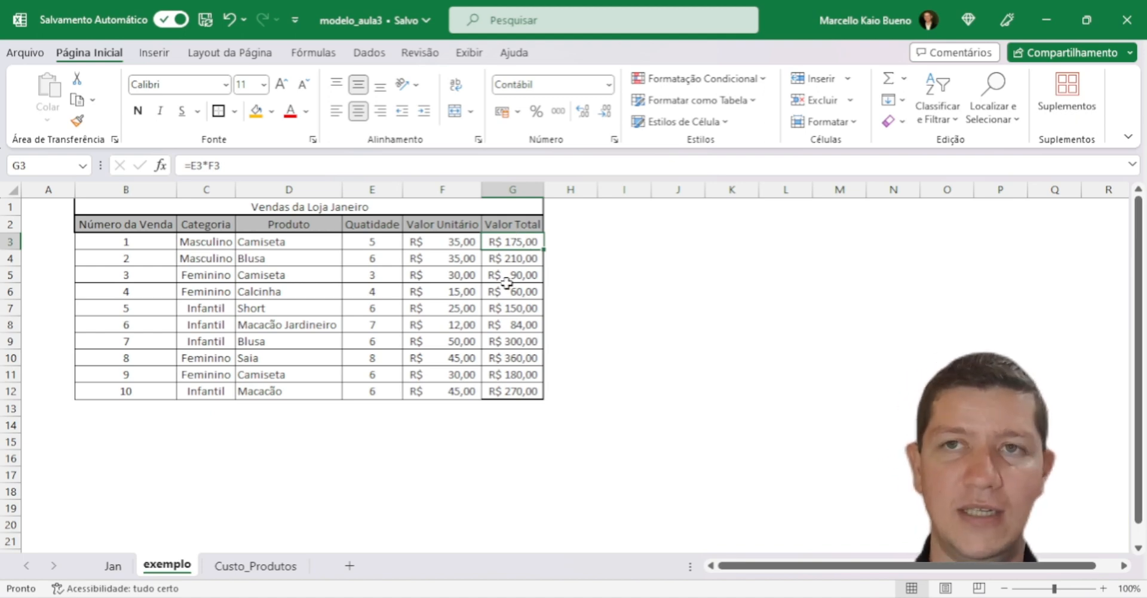
- Review the Custo, Lucro, Preço and % Lucro Sobre o Custo columns on the Custo_Produtos sheet
click(256, 566)
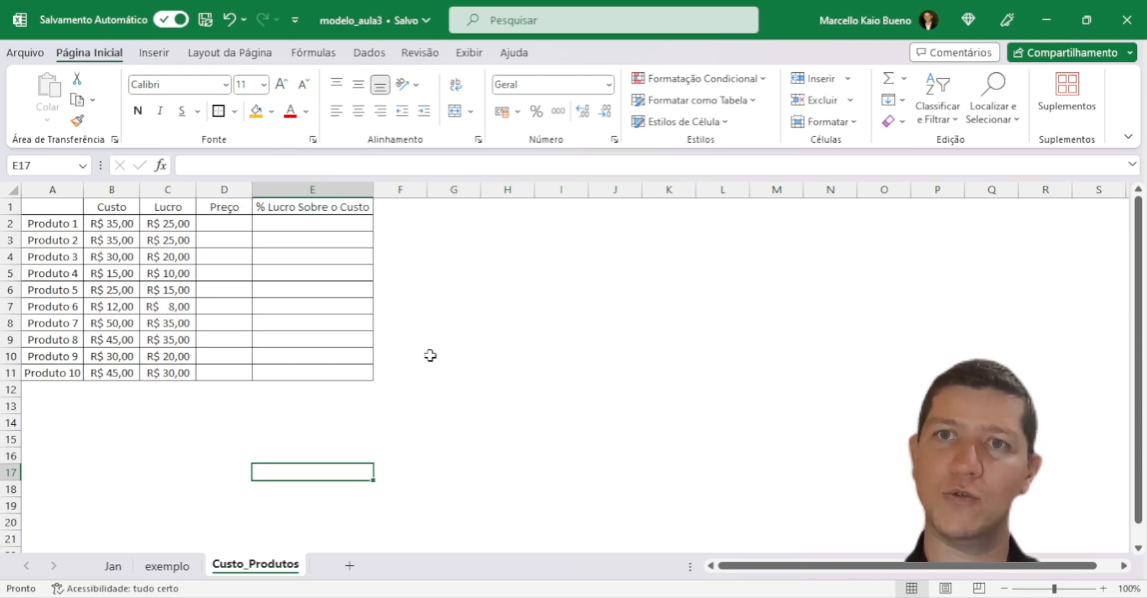
click(113, 191)
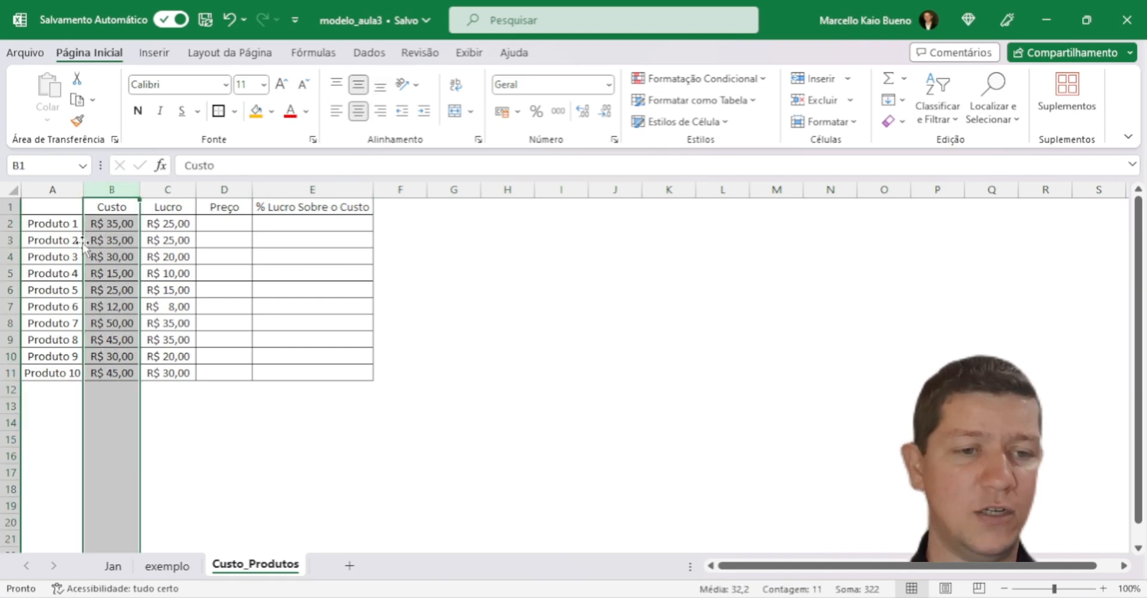
click(168, 190)
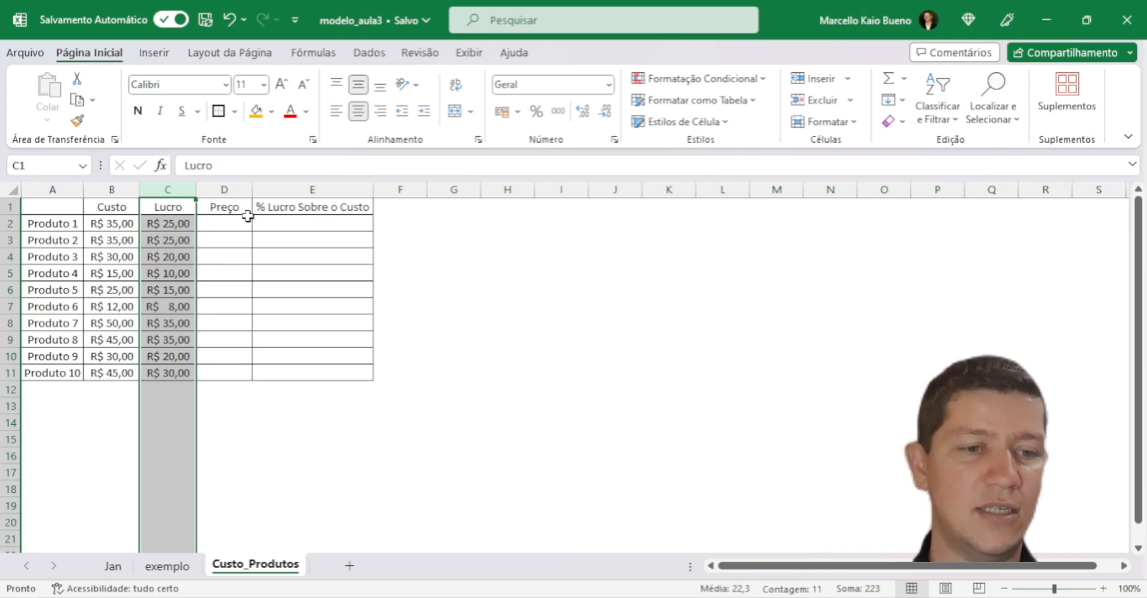
click(241, 191)
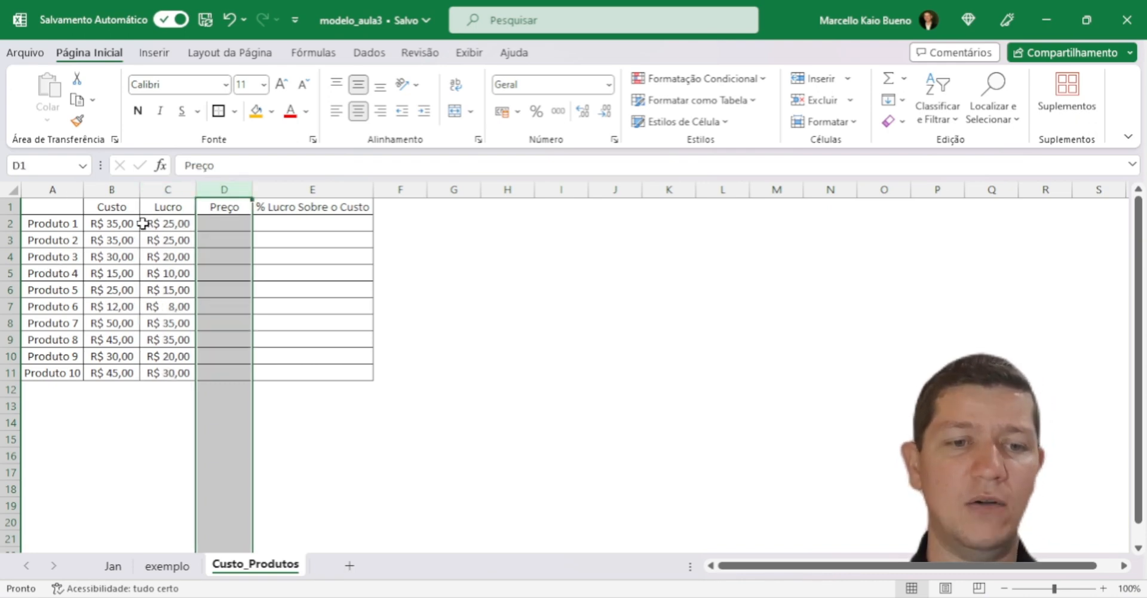
drag(127, 224, 153, 226)
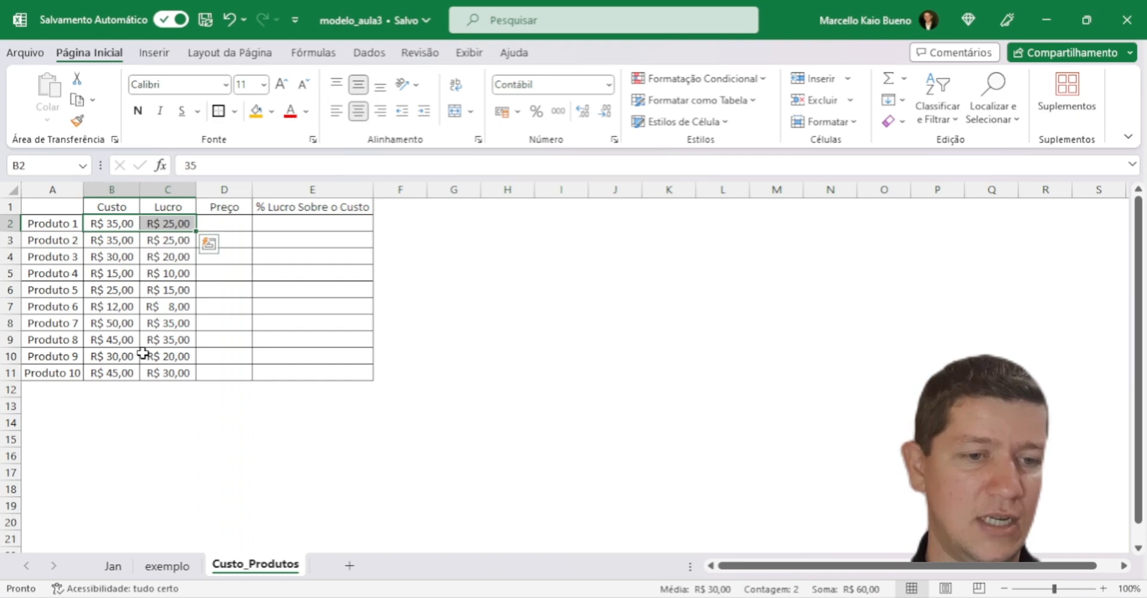
click(289, 223)
click(296, 206)
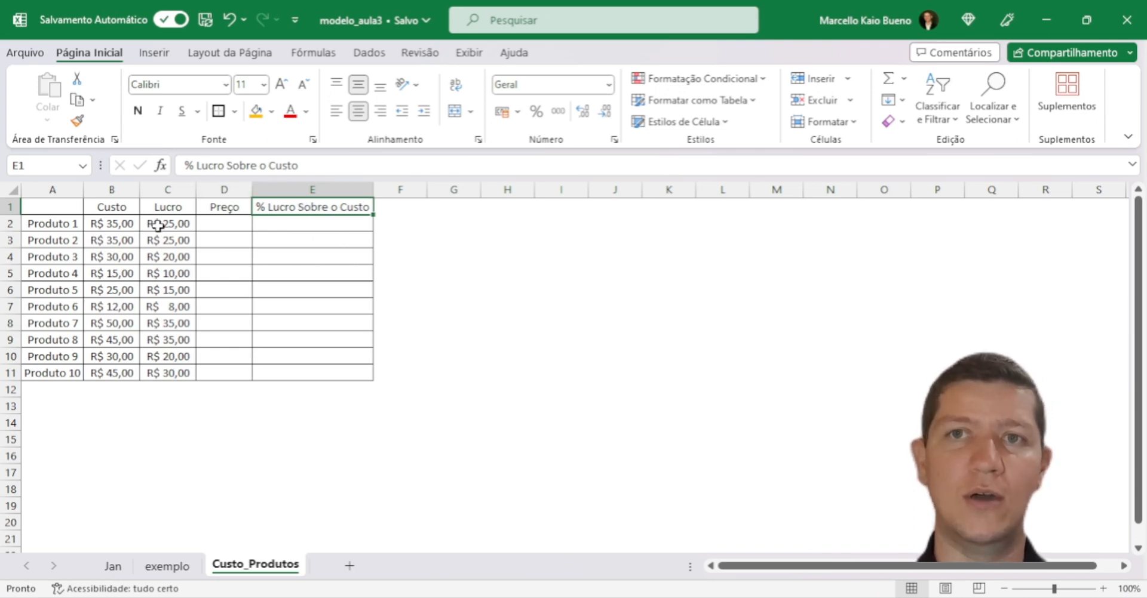
click(227, 223)
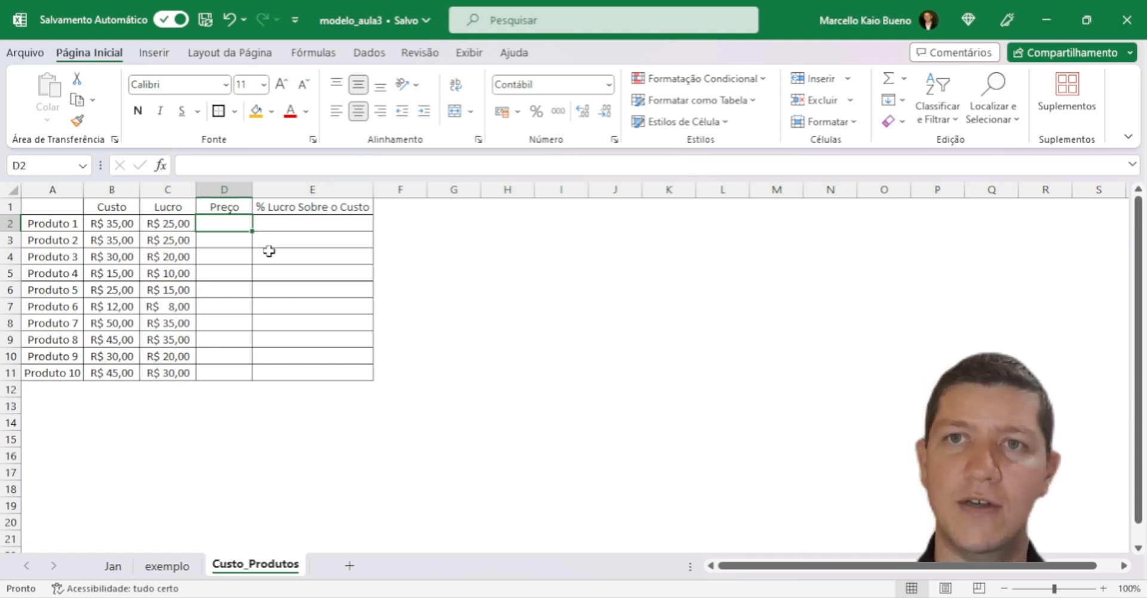
click(168, 224)
- Copy the Custo values B2:B11 into the Preço column starting at D2
drag(123, 224, 113, 365)
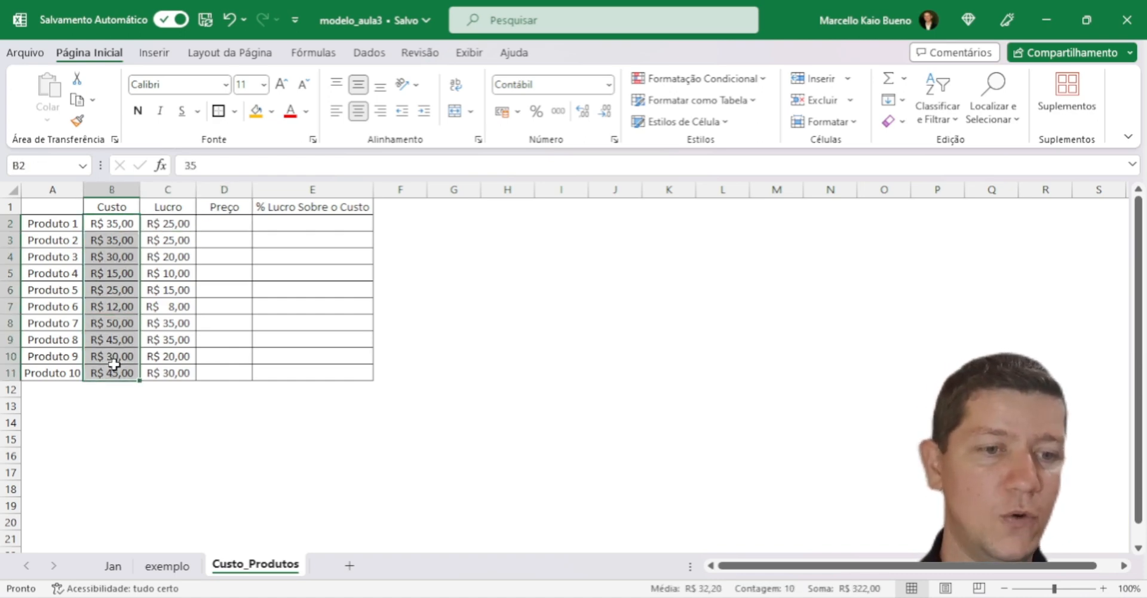
key(ctrl+c)
click(221, 226)
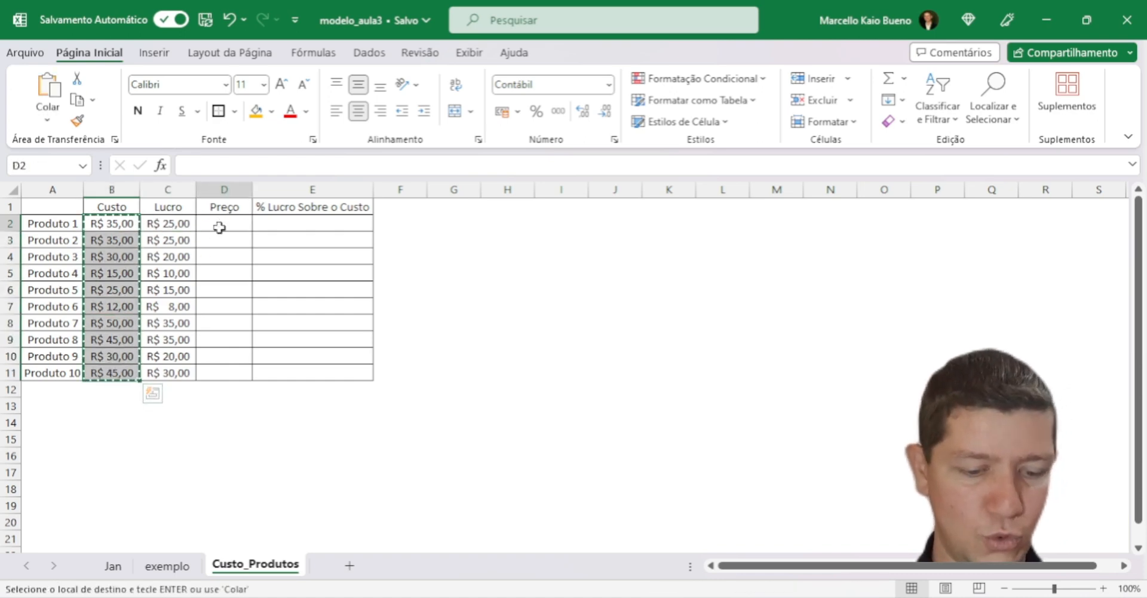
key(ctrl+v)
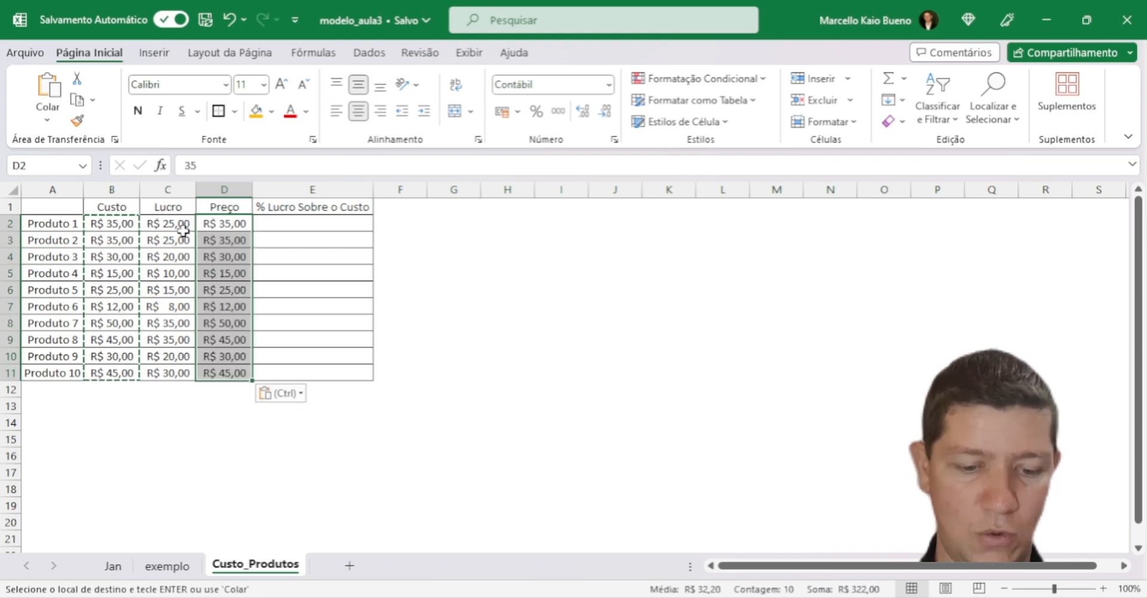
- Add the Lucro values C2:C11 to the Preço column from D2 using Paste Special with the Adição operation
drag(178, 224, 173, 374)
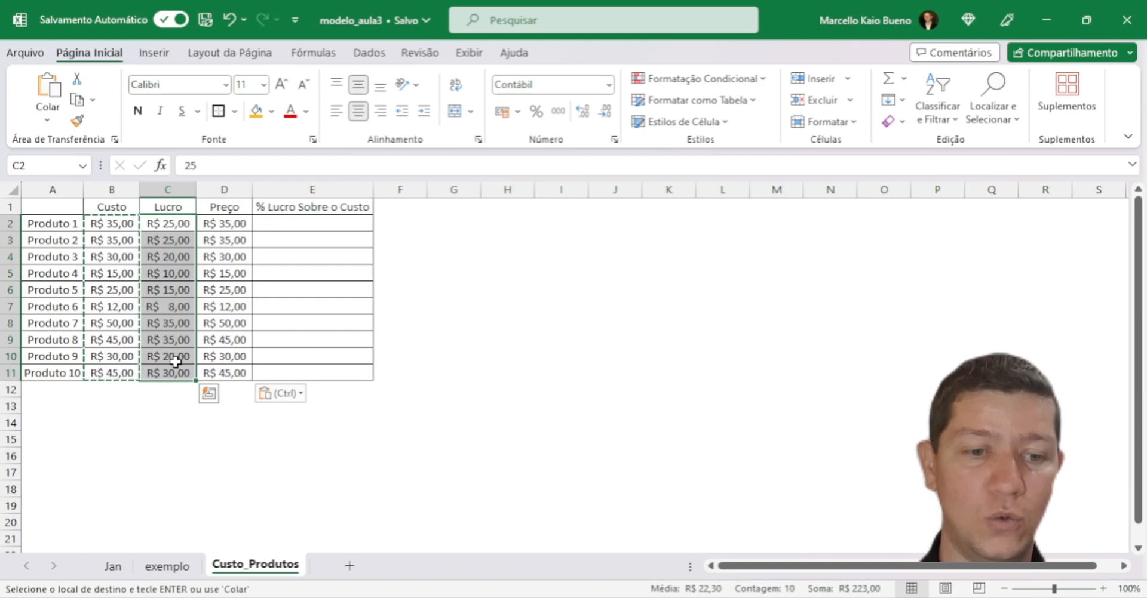
key(ctrl+c)
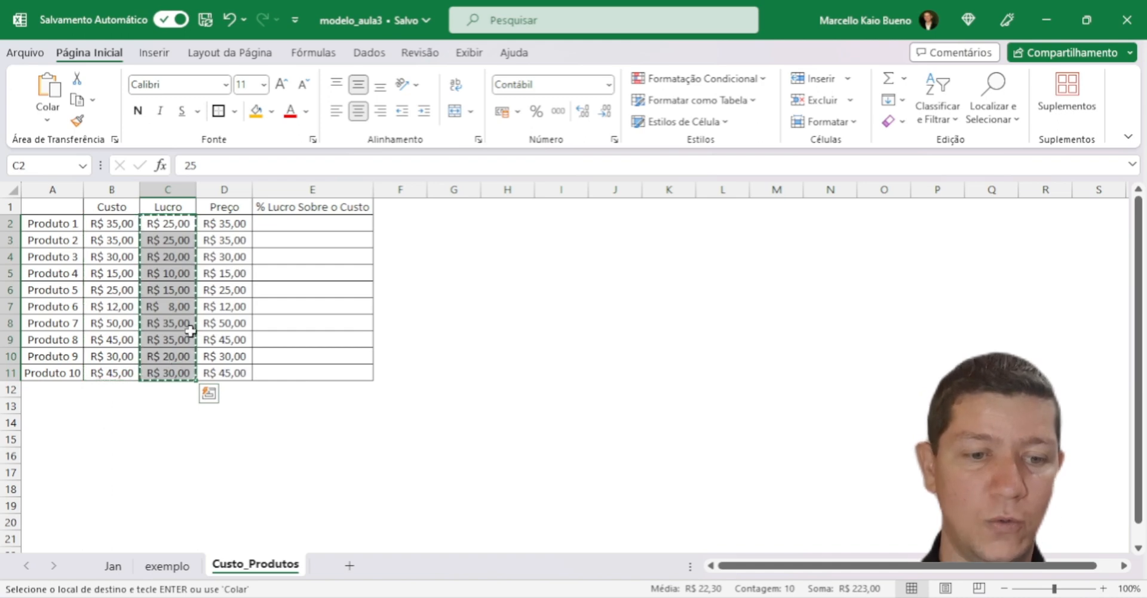
right_click(231, 225)
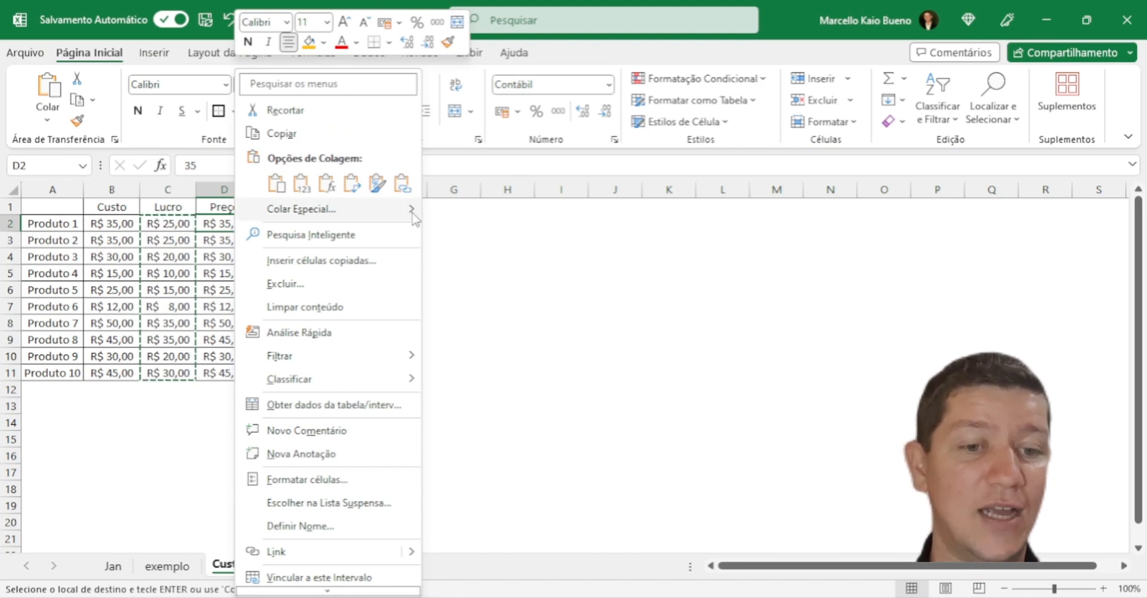
mouse_move(412, 218)
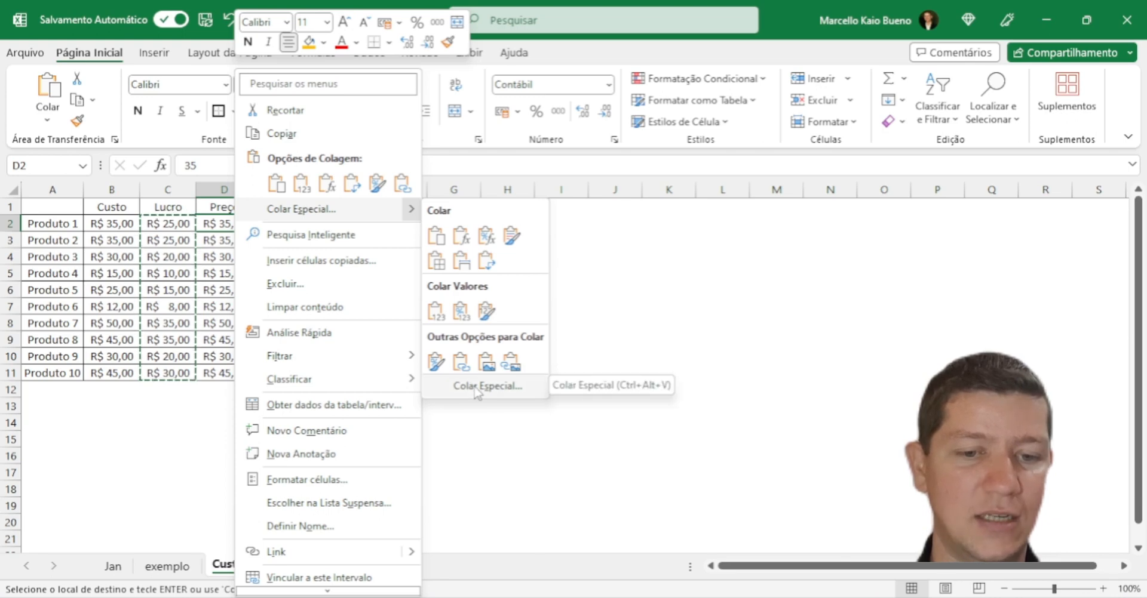
click(315, 216)
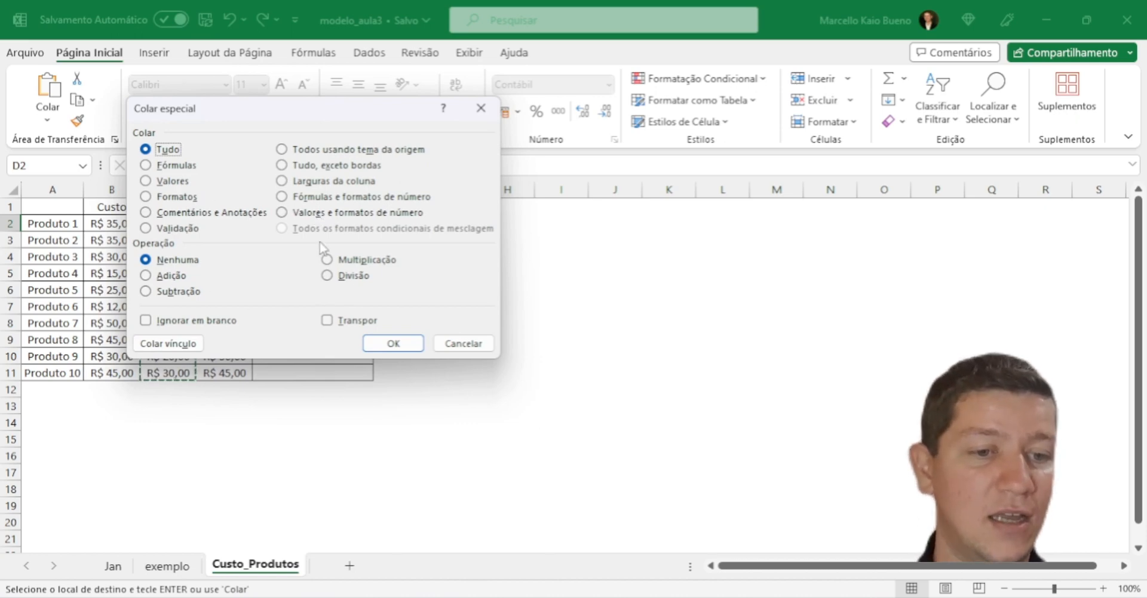
click(146, 277)
drag(352, 125, 581, 115)
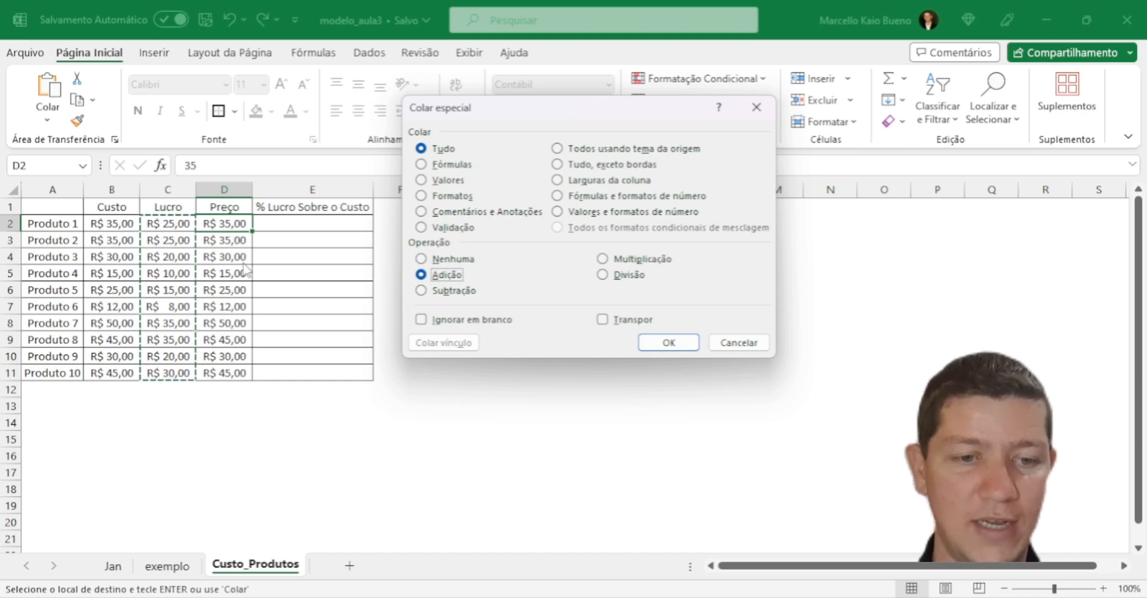
click(669, 344)
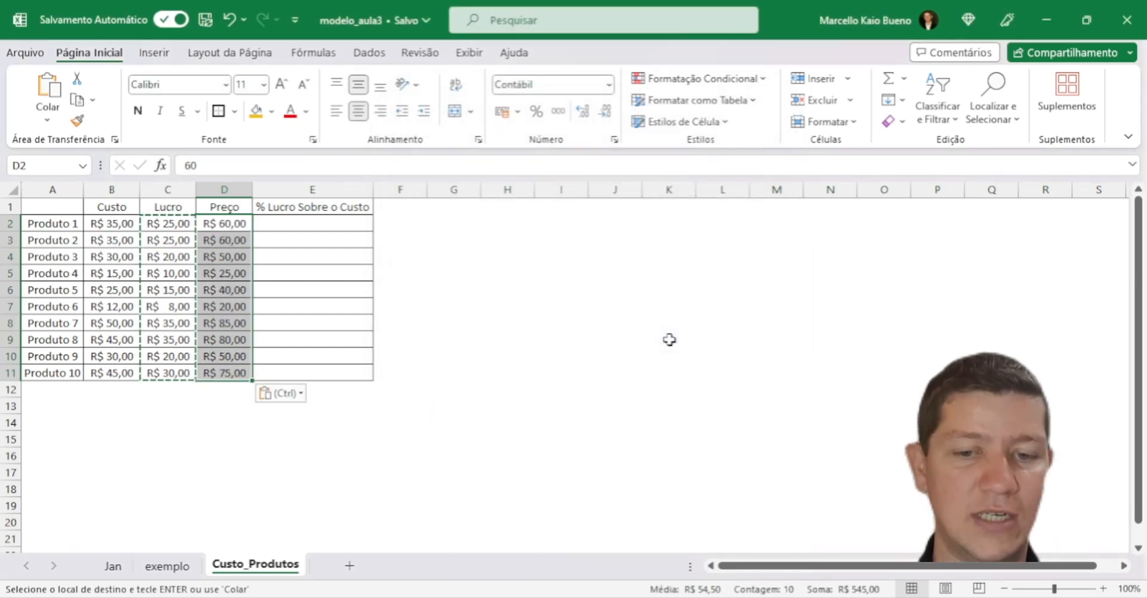
click(224, 224)
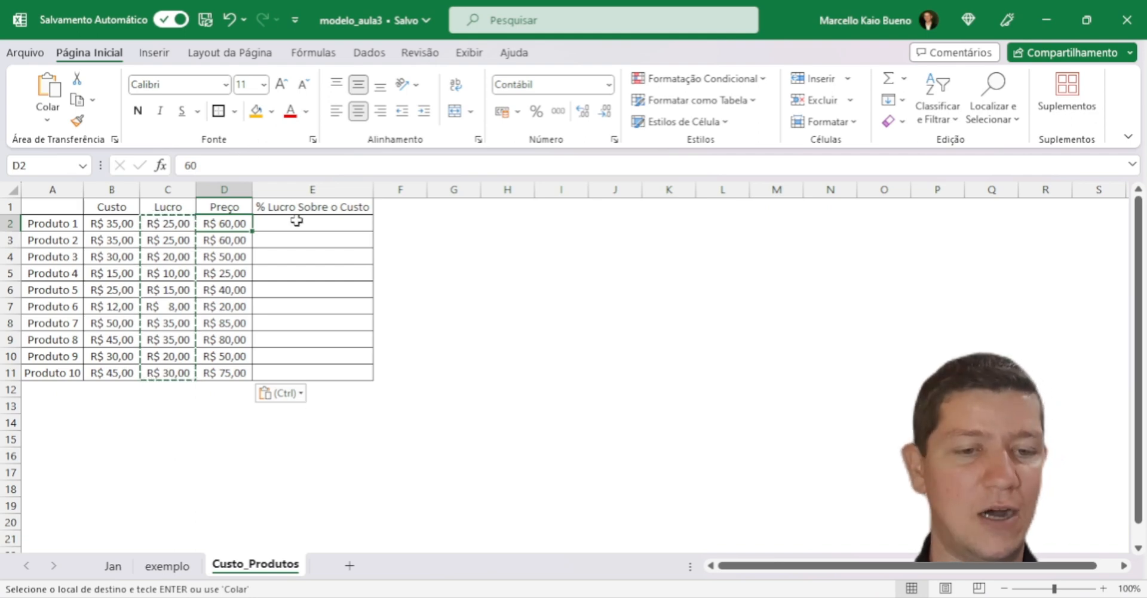
key(ctrl+z)
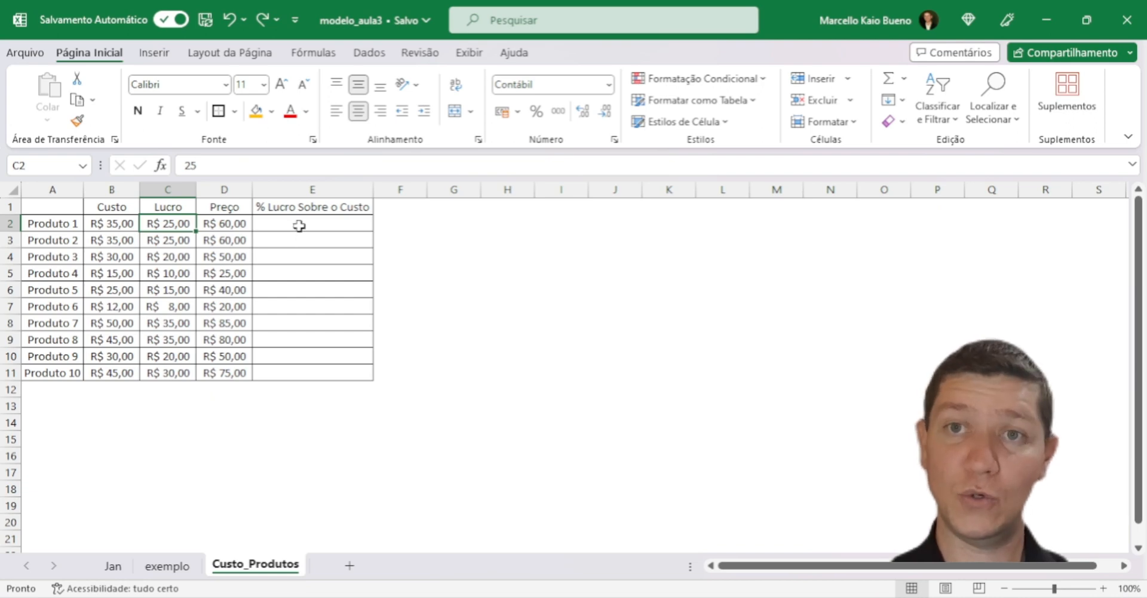
- Copy the Lucro values C2:C11 into the % Lucro Sobre o Custo column starting at E2
drag(185, 225, 172, 371)
key(ctrl+c)
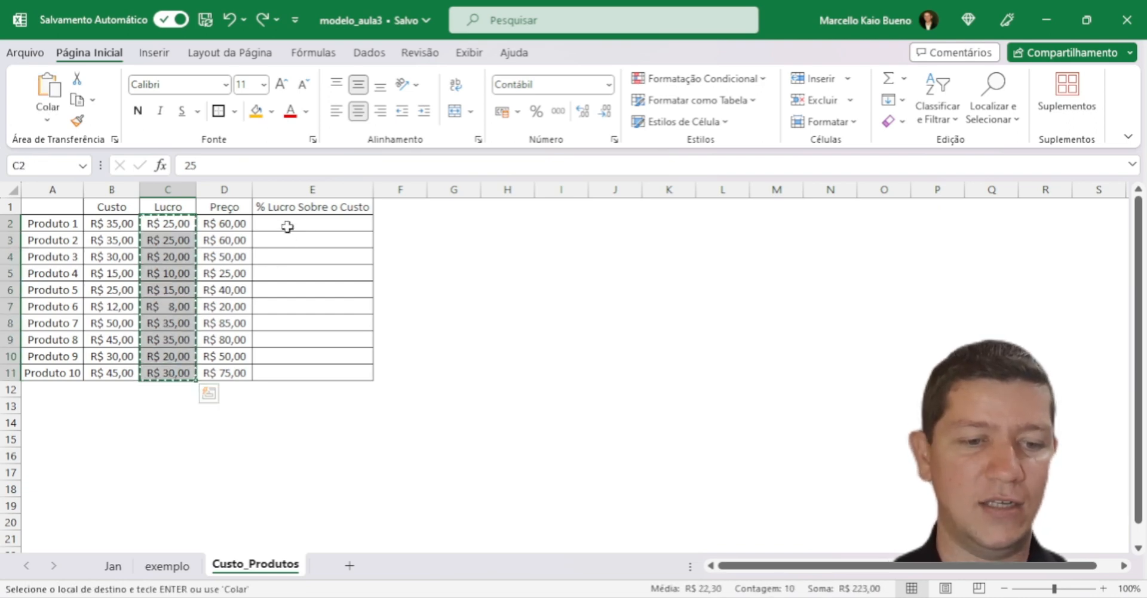
click(287, 226)
key(ctrl+v)
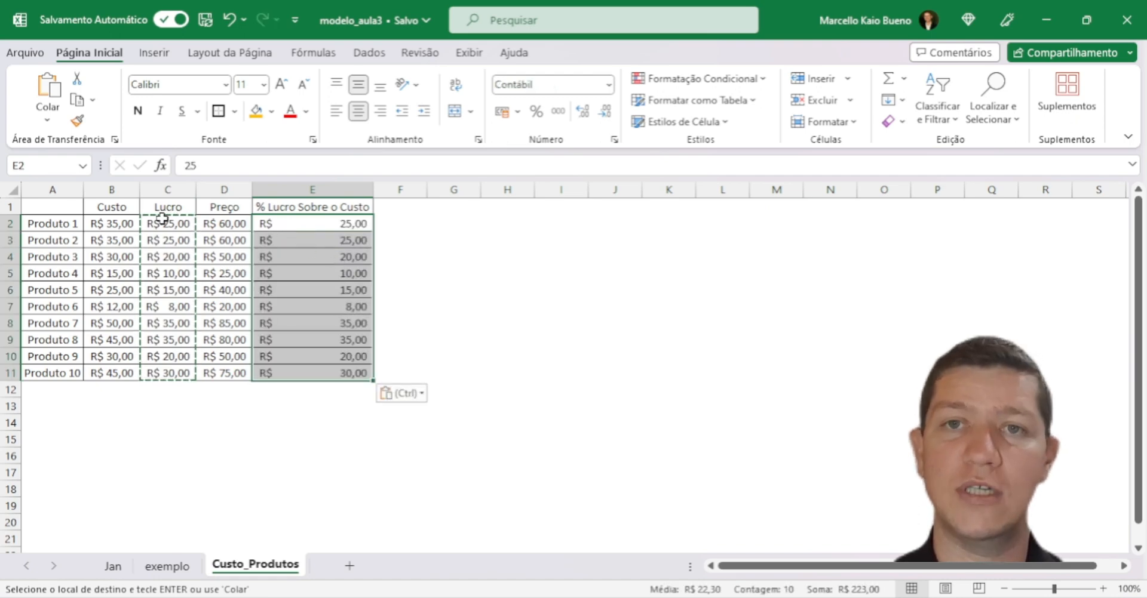
- Divide the % Lucro Sobre o Custo values E2:E11 by the Custo values B2:B11 using Paste Special with the Divisão operation
drag(128, 221, 118, 370)
key(ctrl+c)
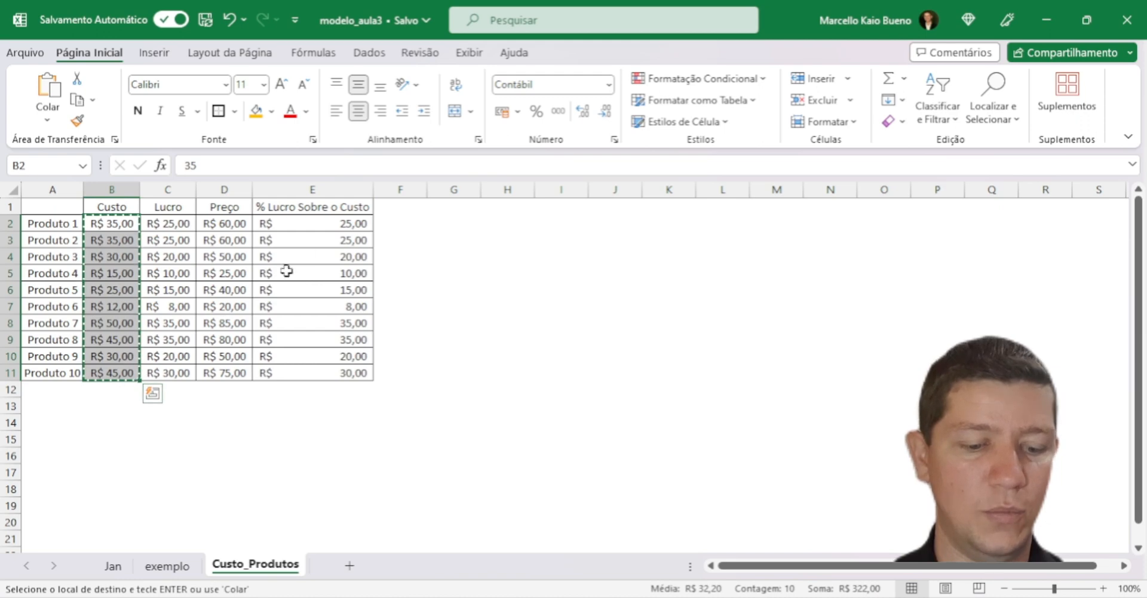
drag(332, 222, 319, 374)
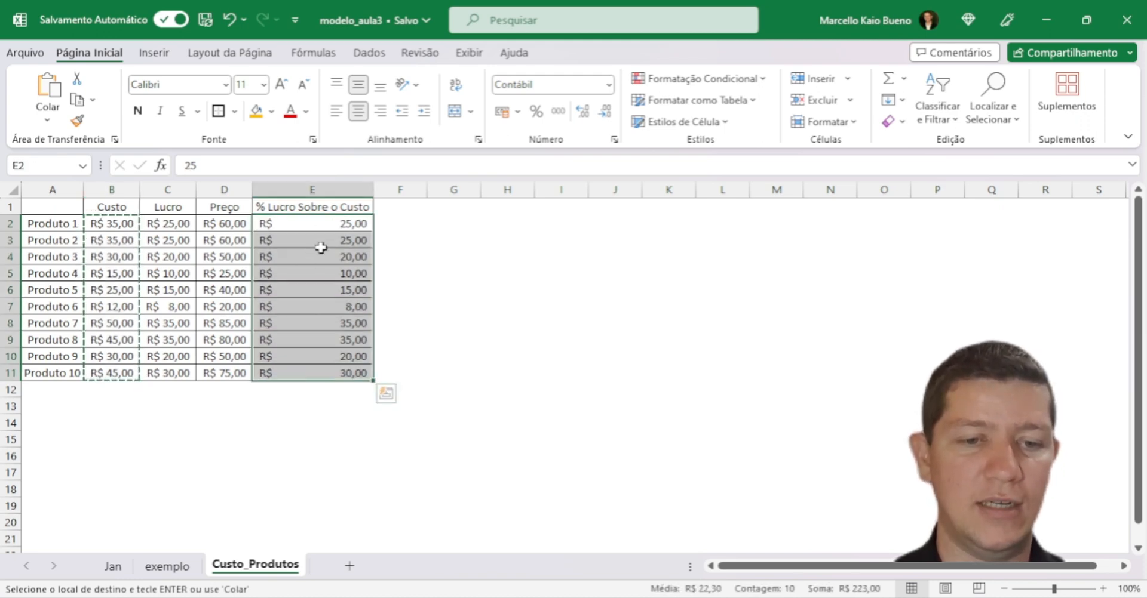
right_click(327, 223)
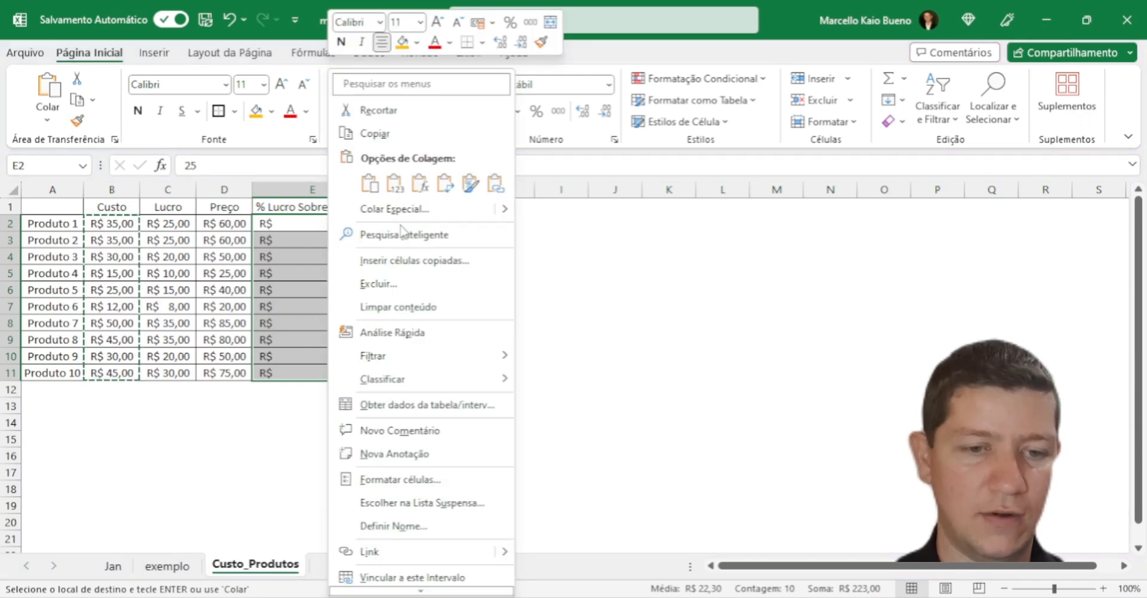
click(435, 215)
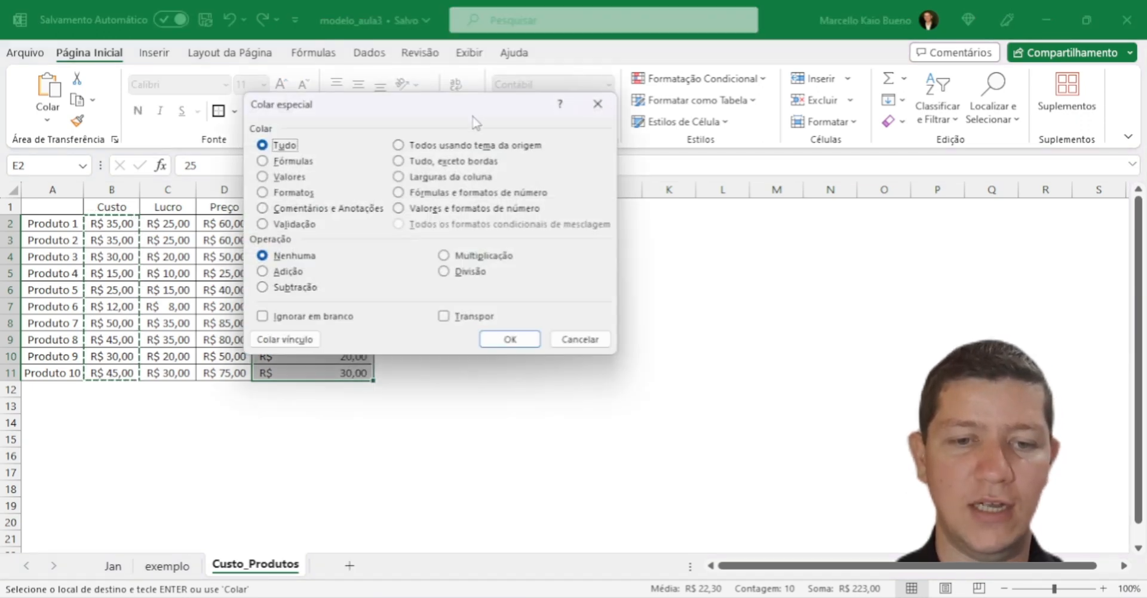
drag(404, 93, 608, 68)
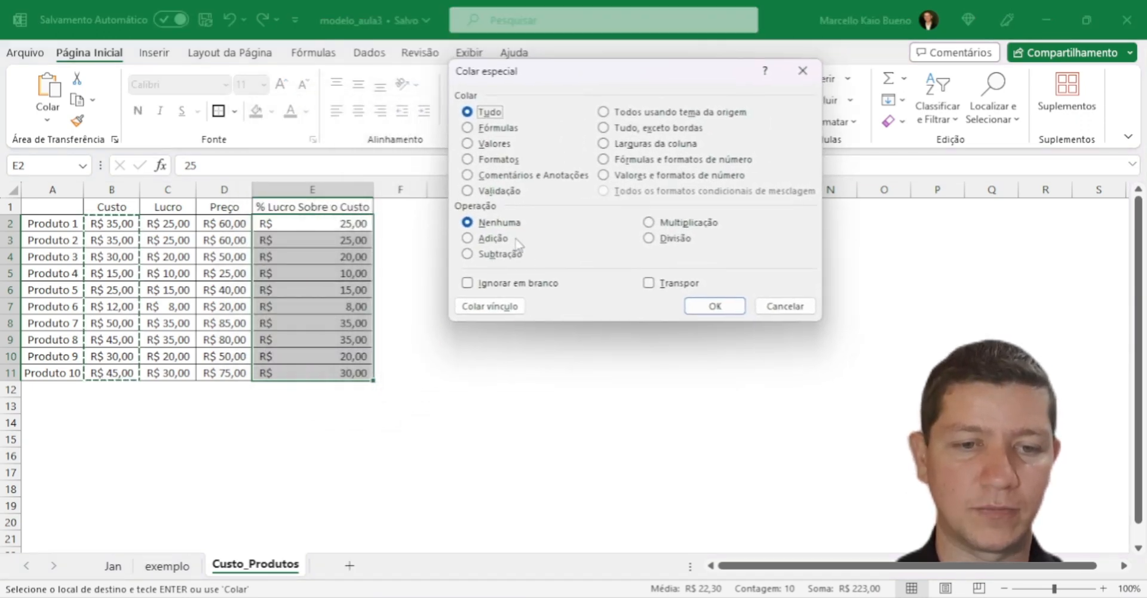
click(649, 238)
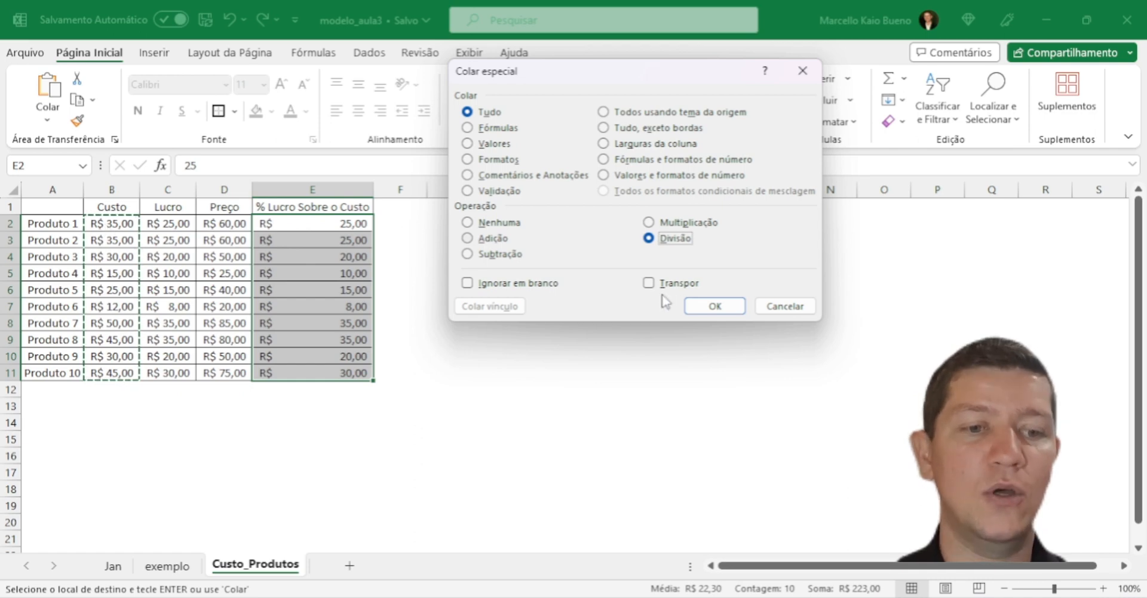
click(714, 304)
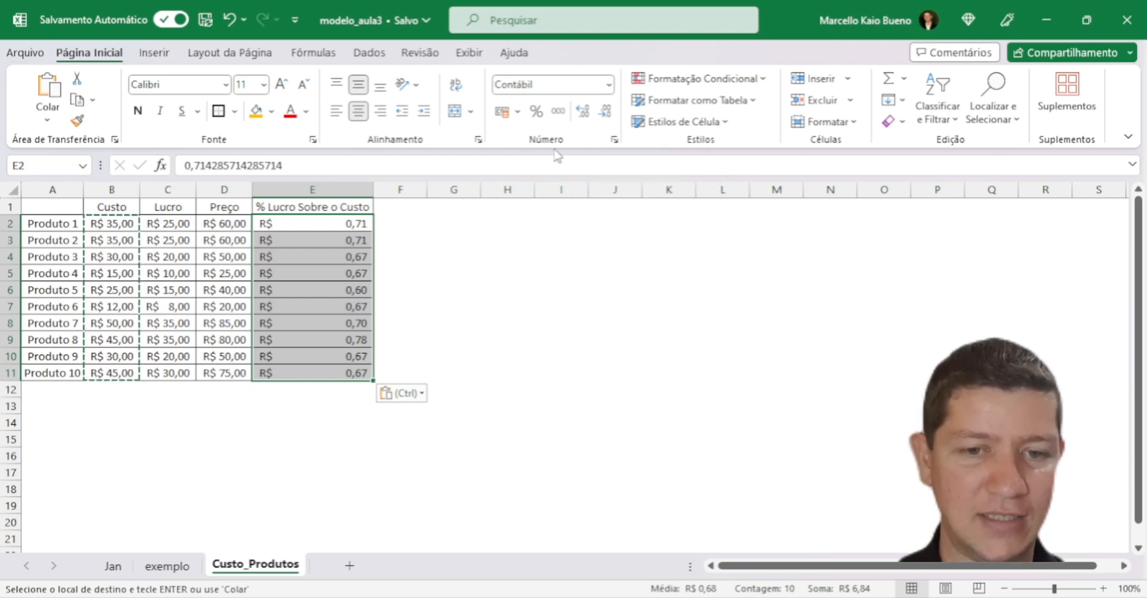
- Format the % Lucro Sobre o Custo values E2:E11 as percentages
click(536, 111)
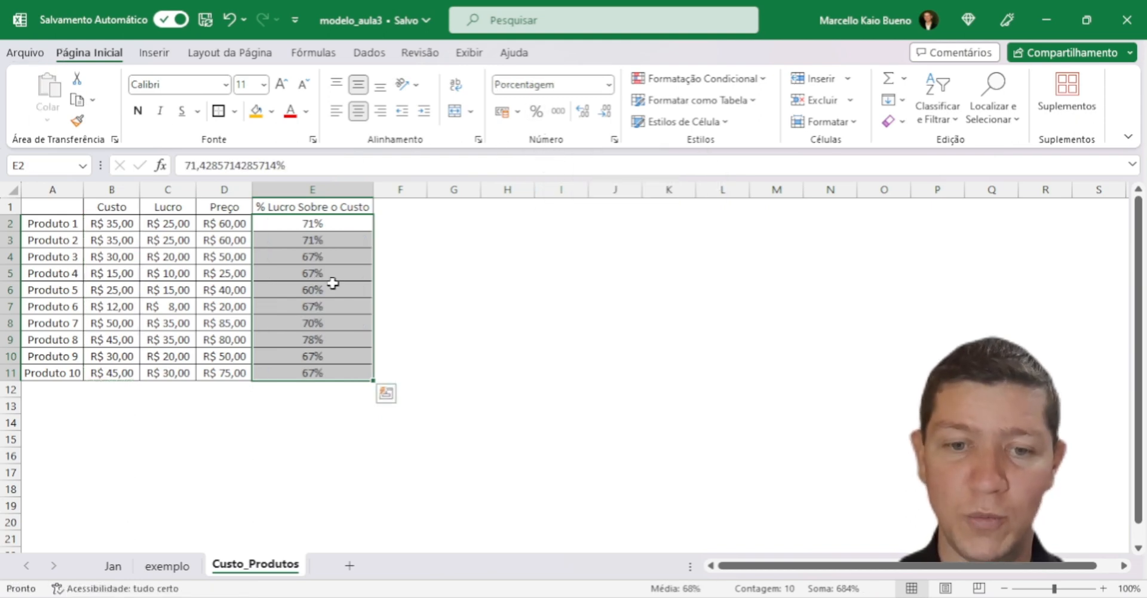
click(328, 224)
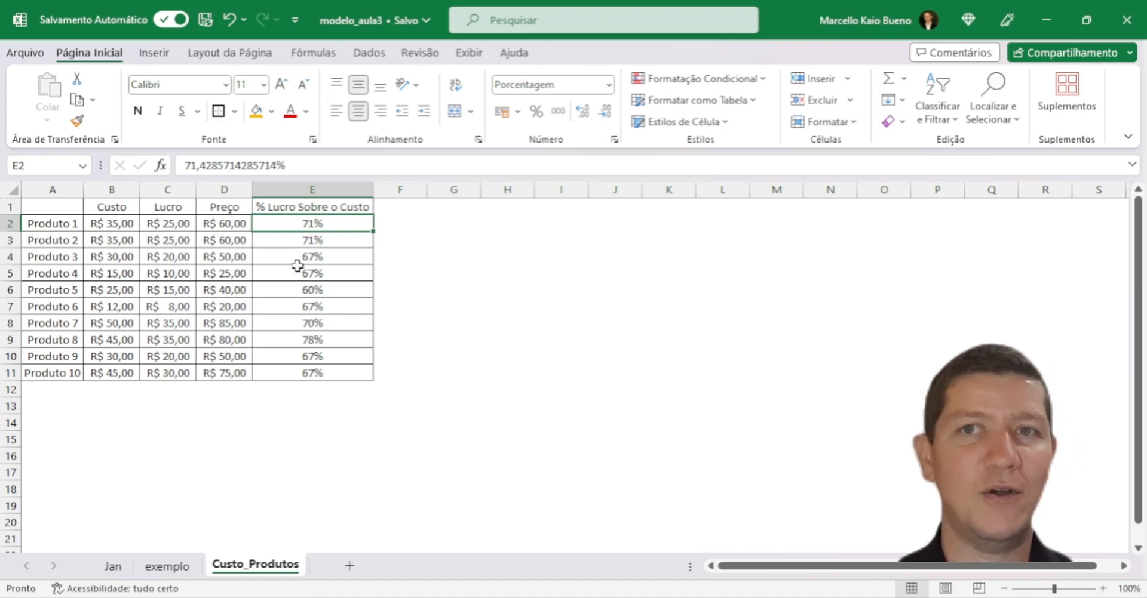
click(295, 442)
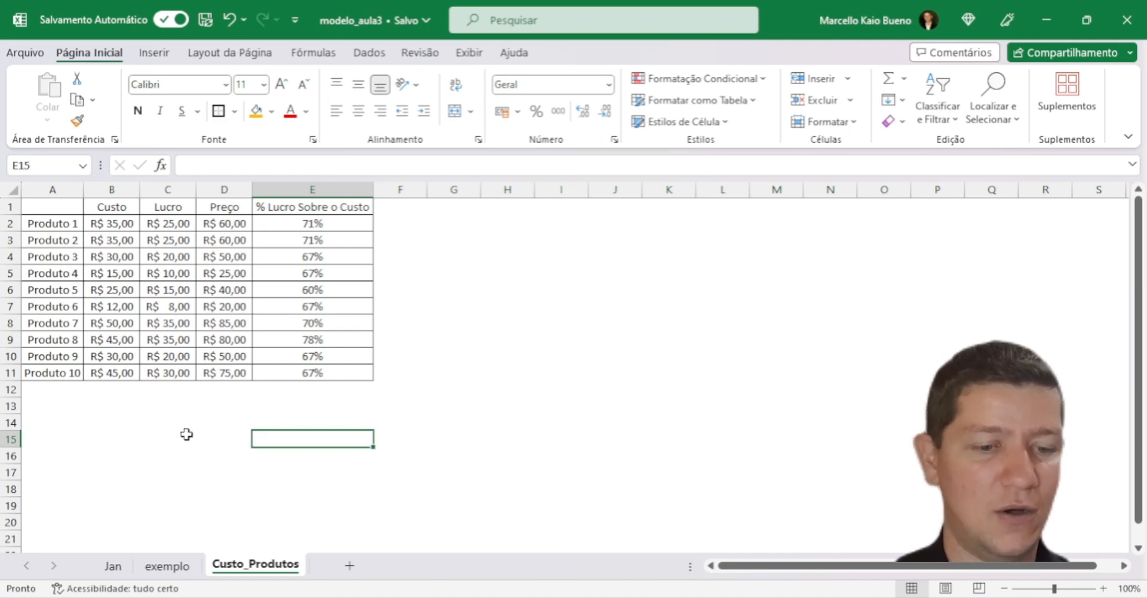
- Look through the Jan, exemplo and Custo_Produtos sheets and return to Jan
click(113, 567)
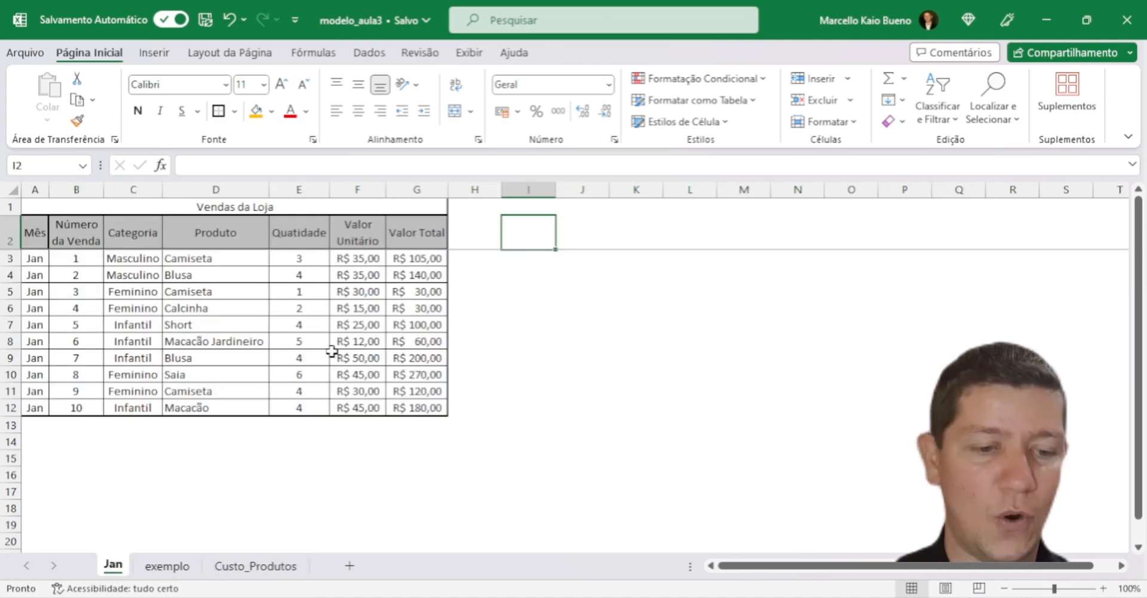
click(171, 570)
click(234, 567)
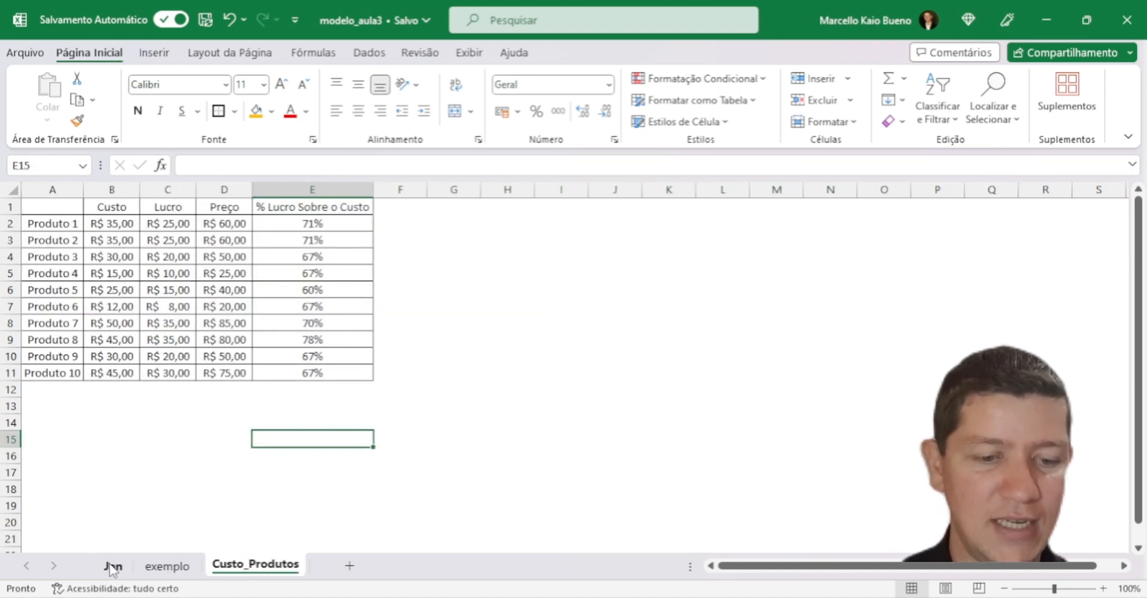
click(113, 567)
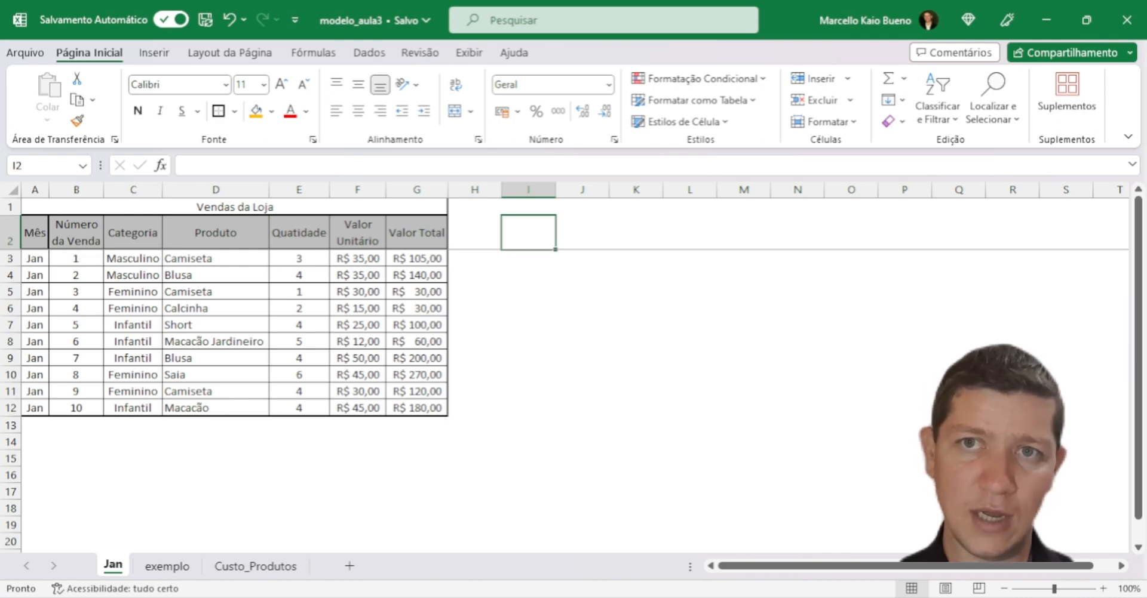
key(Right)
key(Right)
key(Right)
key(Right)
key(Right)
key(Right)
key(Right)
key(Right)
key(Right)
key(Down)
key(Down)
key(Down)
key(Down)
key(Down)
key(Down)
key(Down)
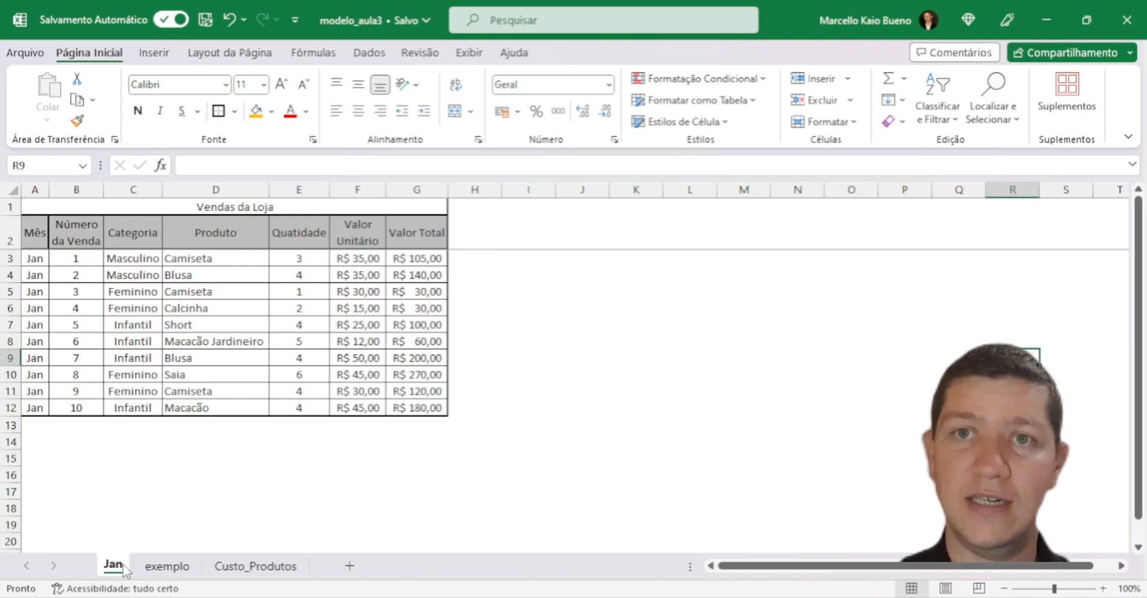
- Create a copy of the Jan sheet within modelo_aula3.xlsx, placed before the exemplo sheet
right_click(126, 570)
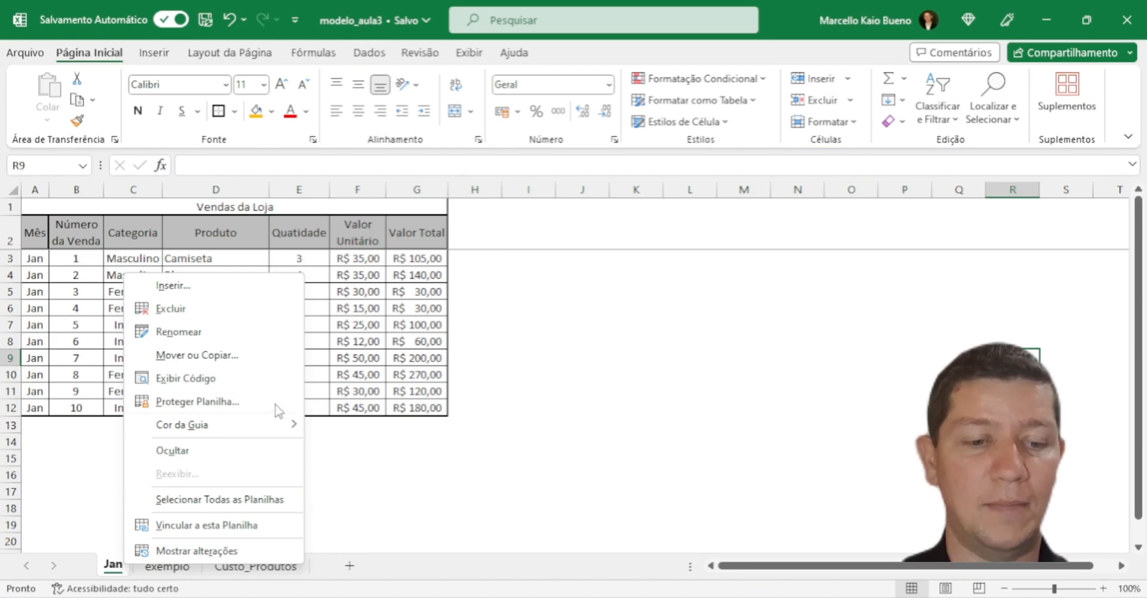
click(221, 358)
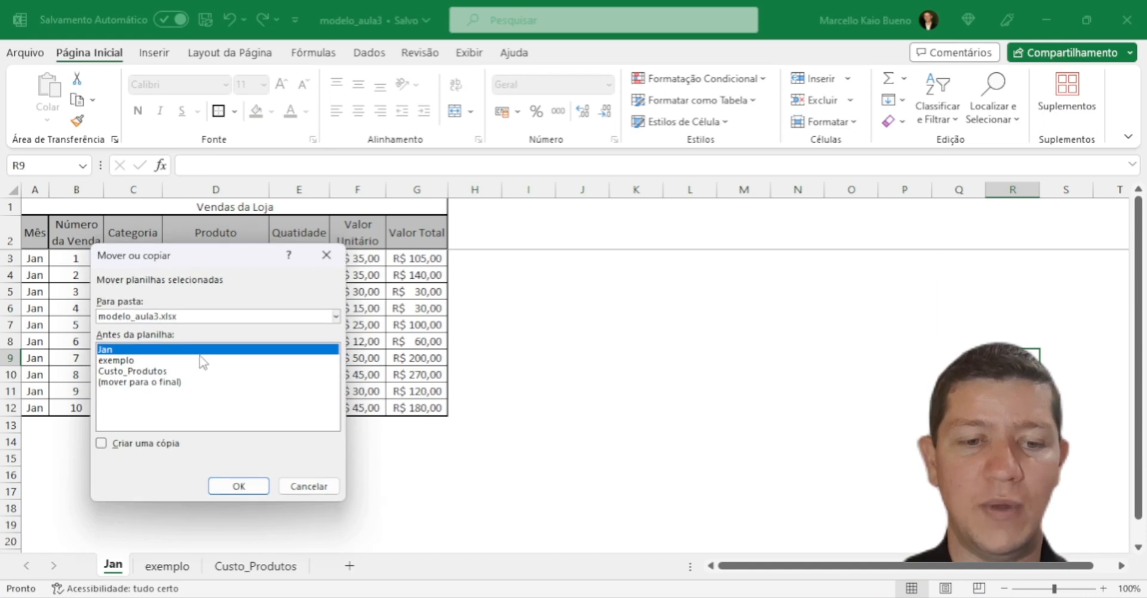
click(101, 445)
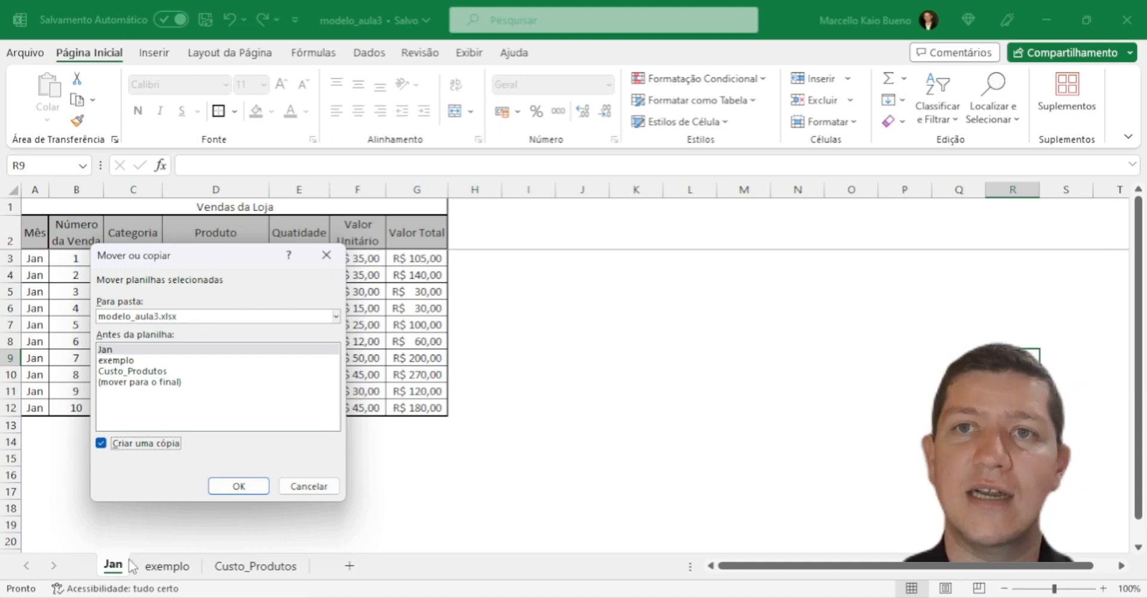
click(207, 317)
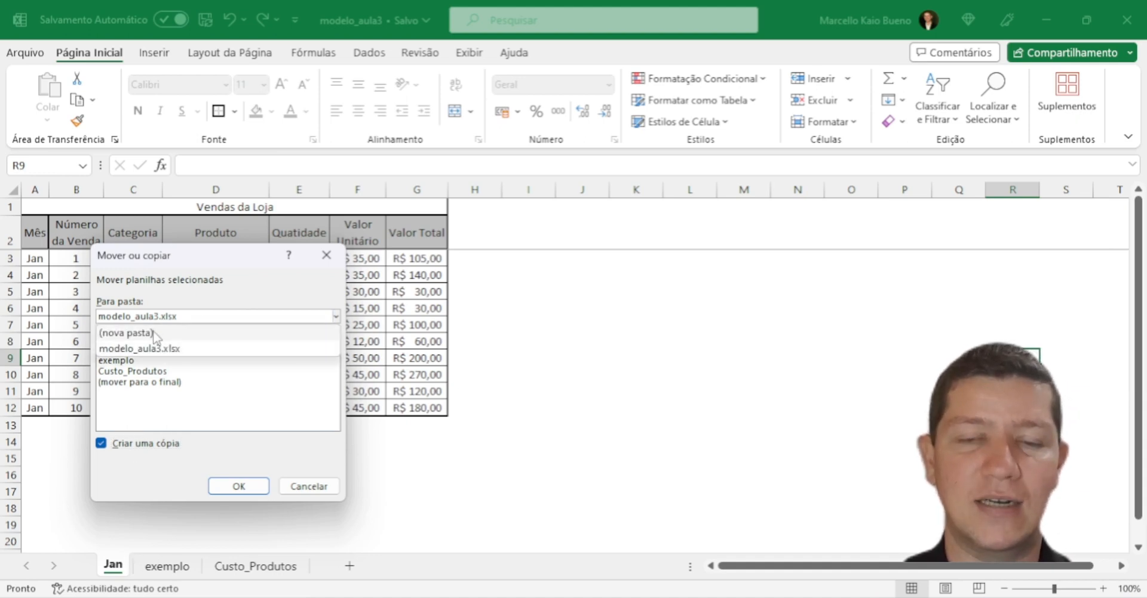
click(292, 403)
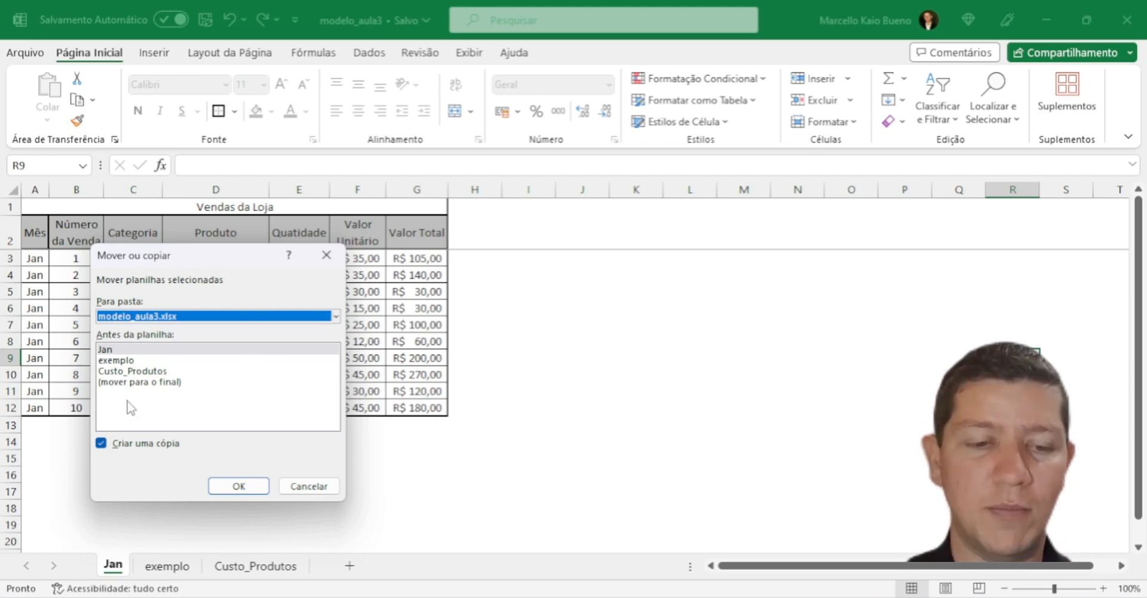
click(121, 361)
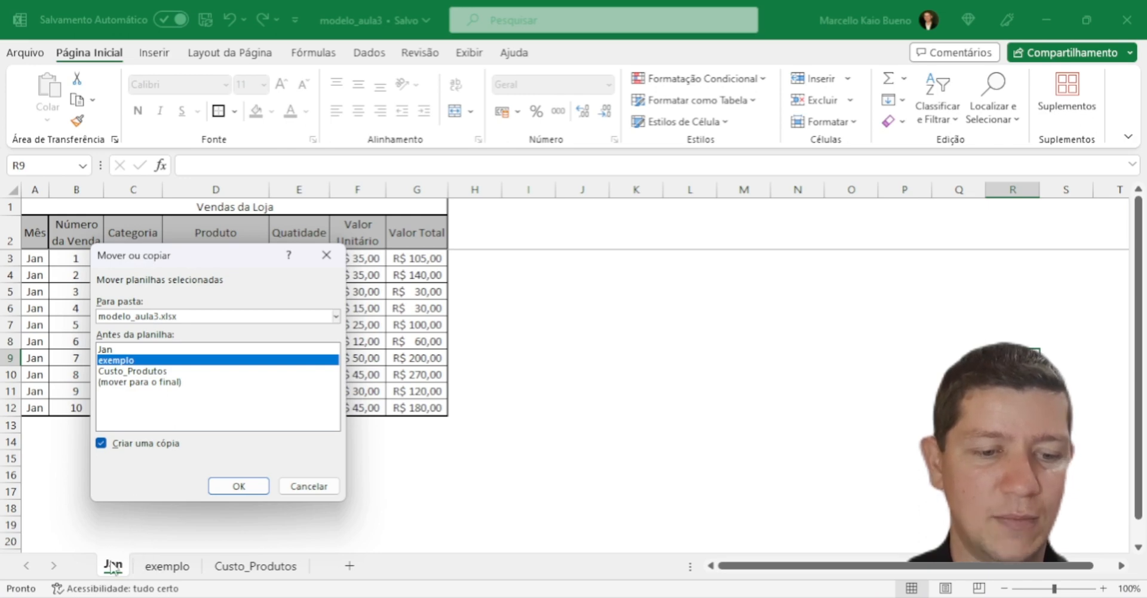
click(241, 486)
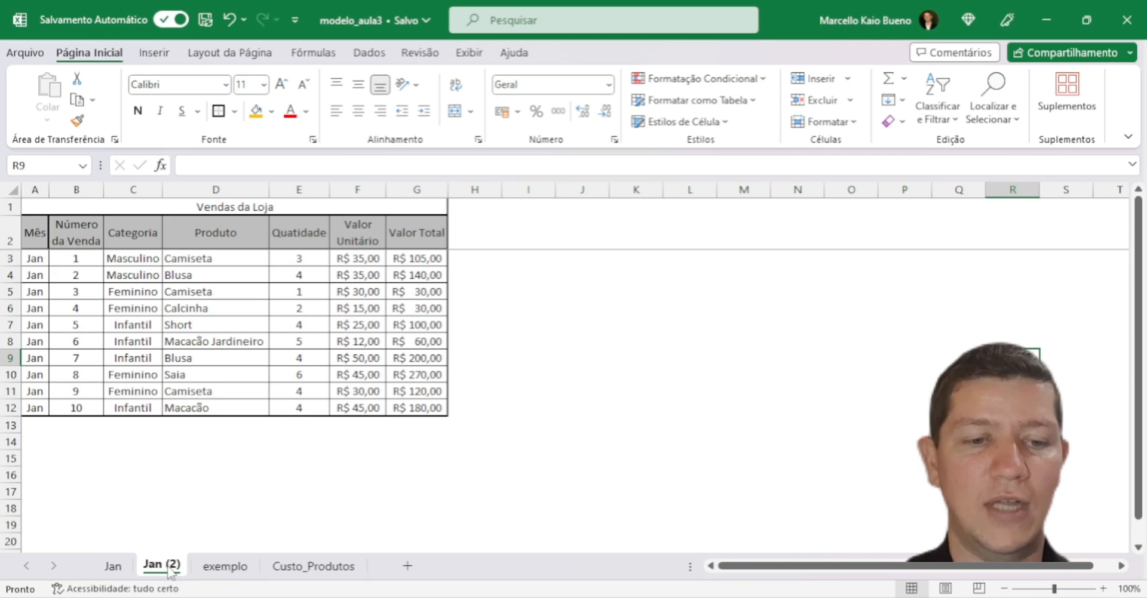
- Compare the copied sheet with the original Jan sheet and rename the copy as Fev
click(119, 567)
click(161, 571)
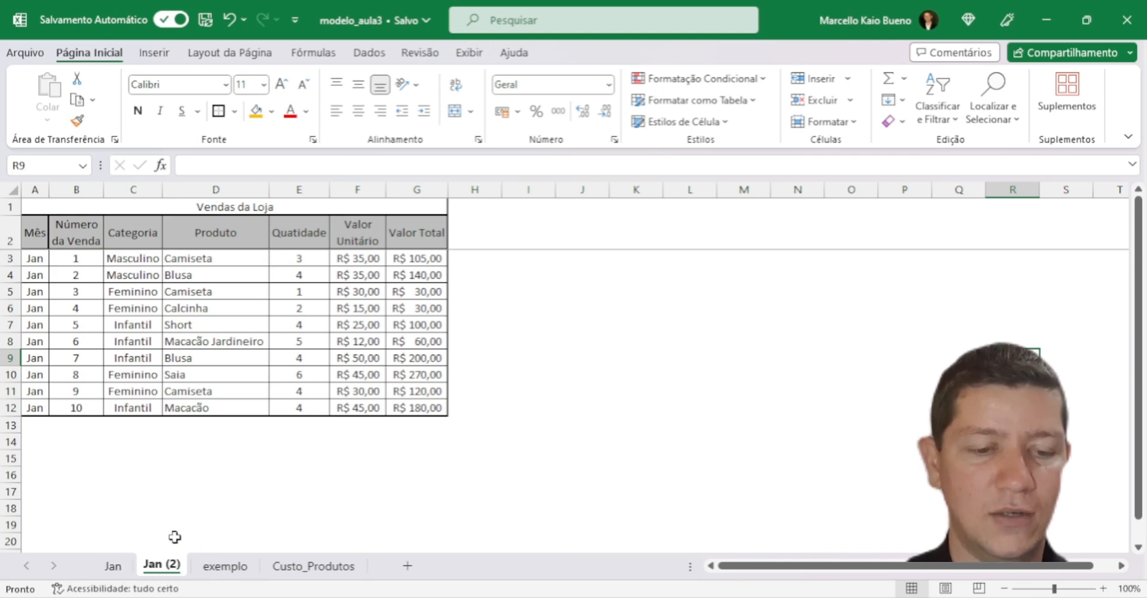
right_click(174, 567)
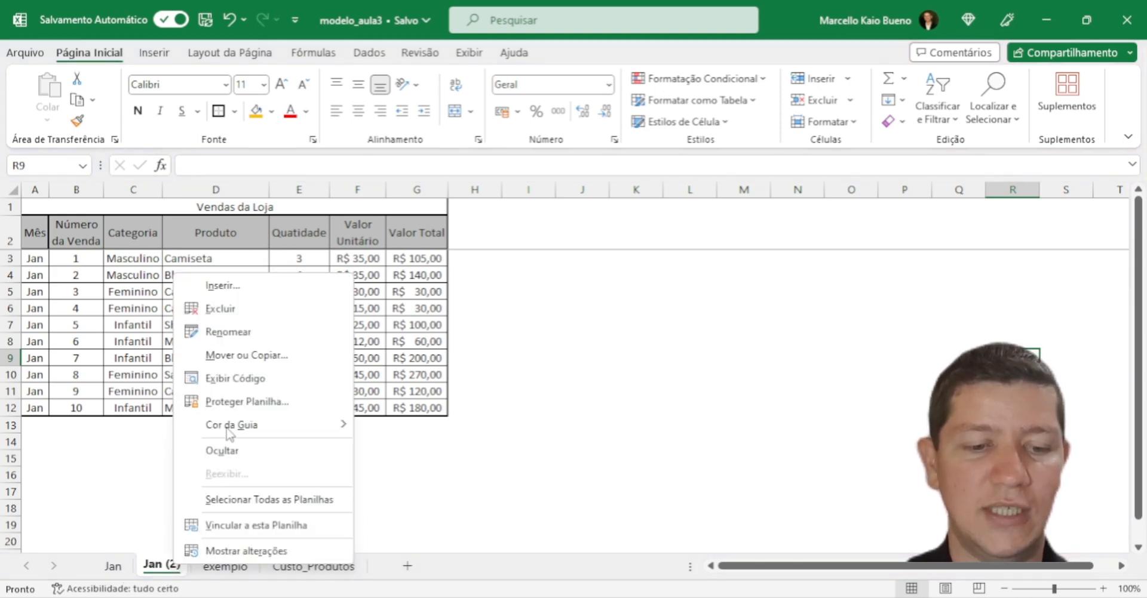
click(227, 331)
text(FEV)
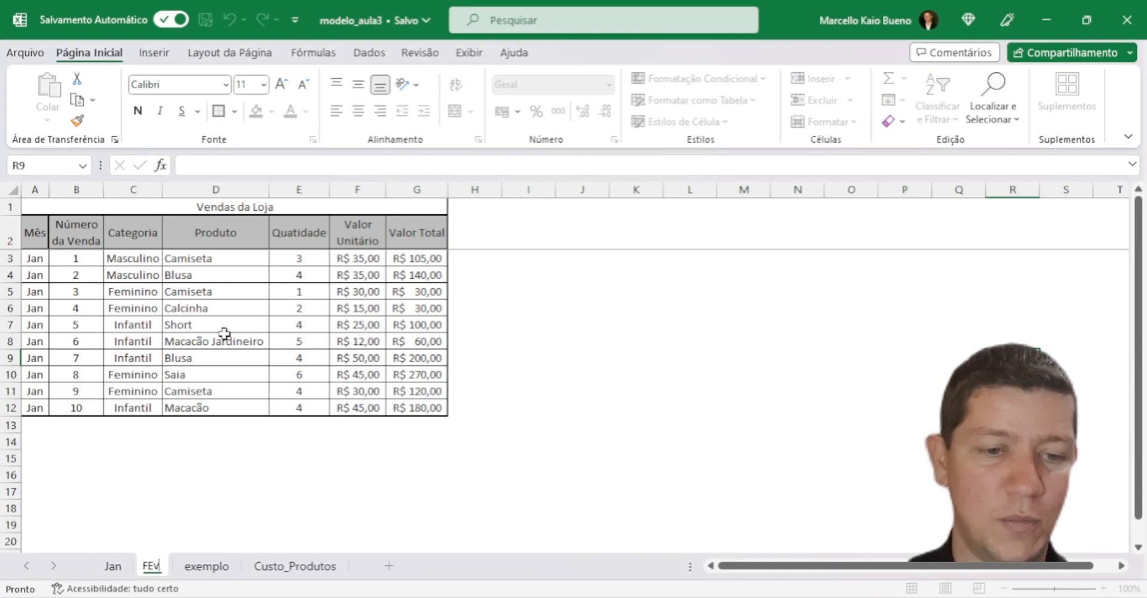
key(BackSpace)
key(BackSpace)
text(ev)
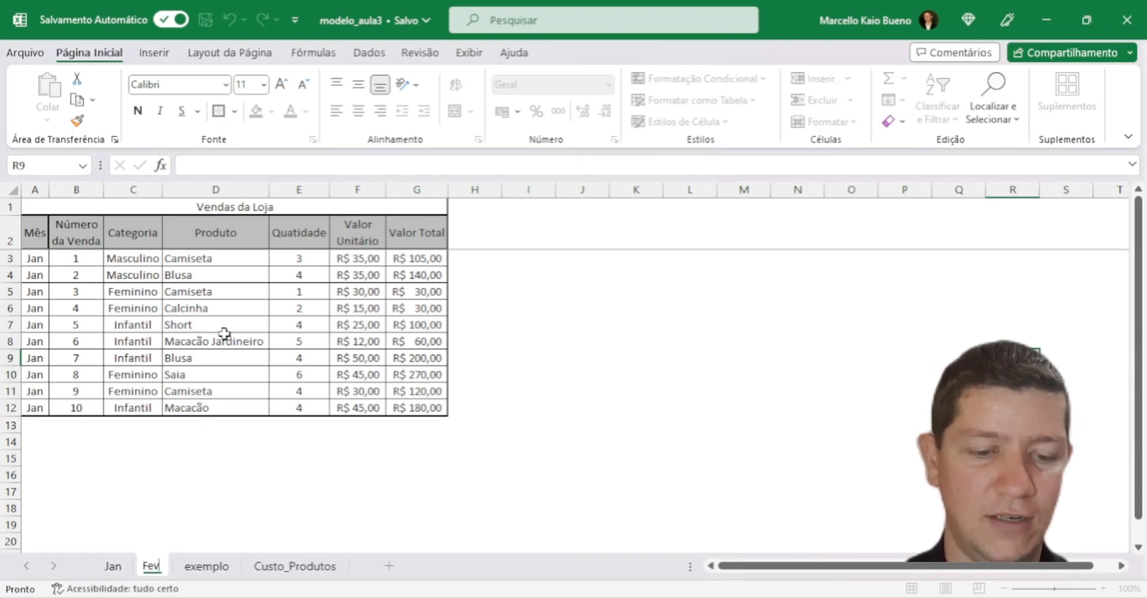
key(Return)
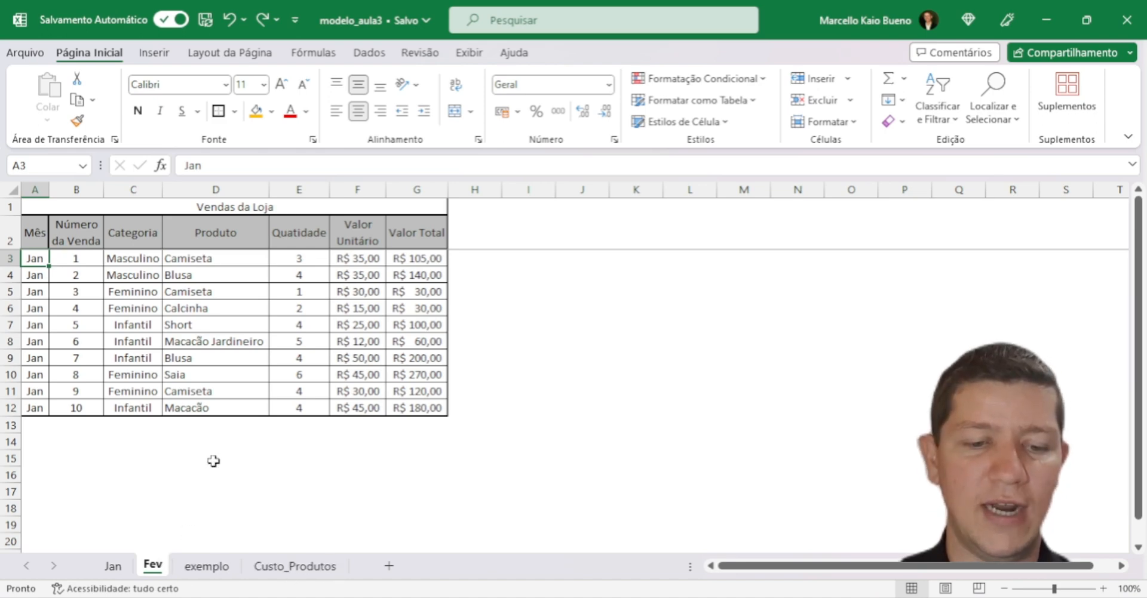
- Move the Fev sheet after exemplo and duplicate it directly before Custo_Produtos
drag(151, 575, 261, 580)
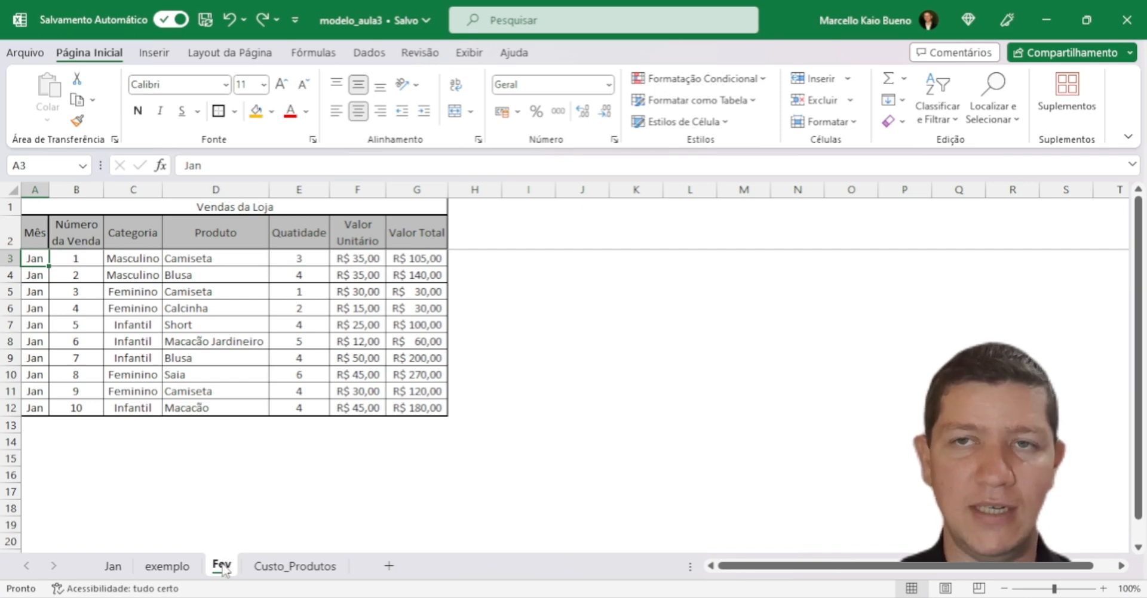
drag(226, 566, 246, 541)
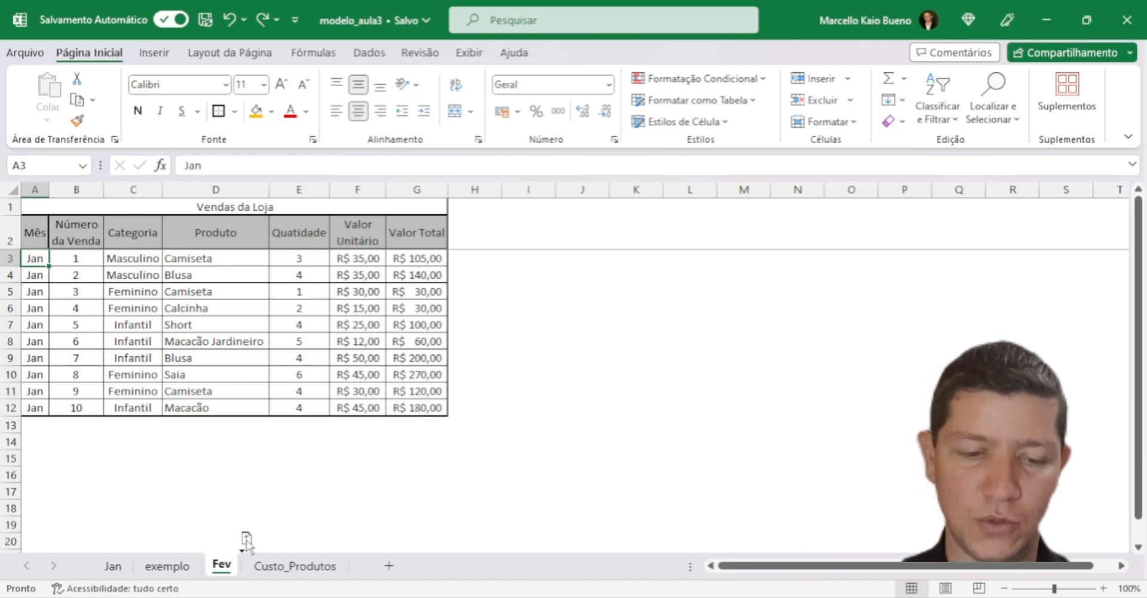
drag(246, 541, 246, 541)
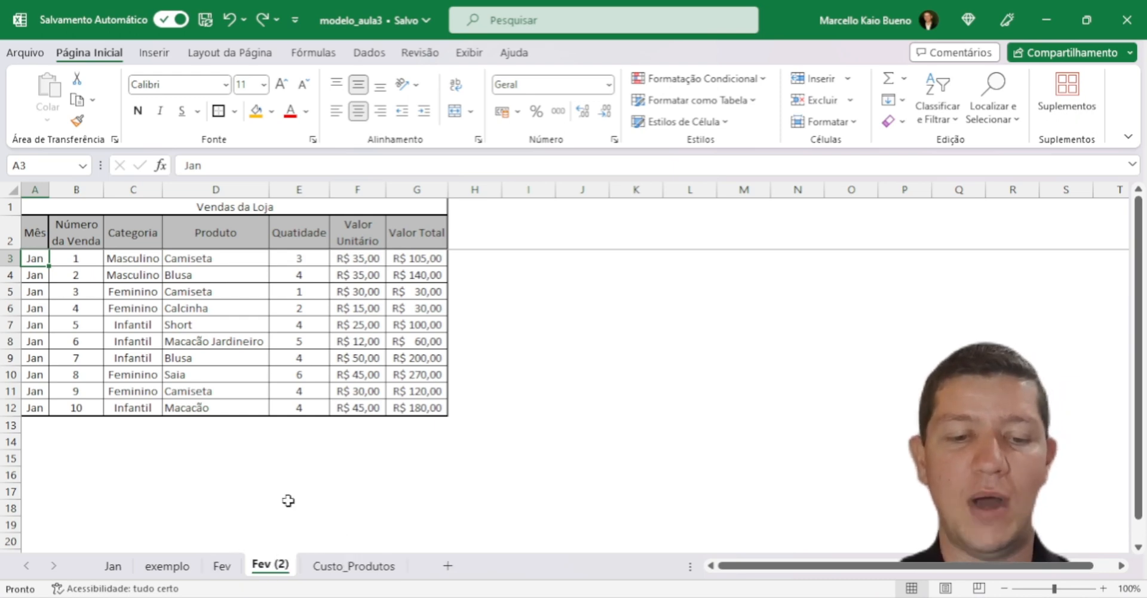
- Rename the duplicated Fev sheet as Mar
right_click(278, 569)
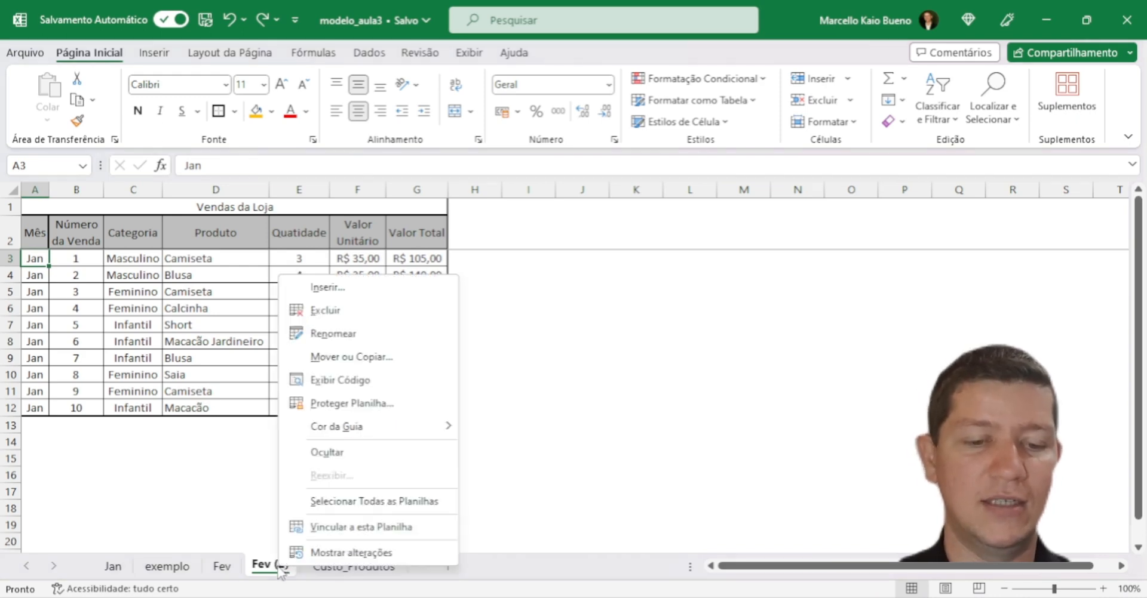
click(329, 332)
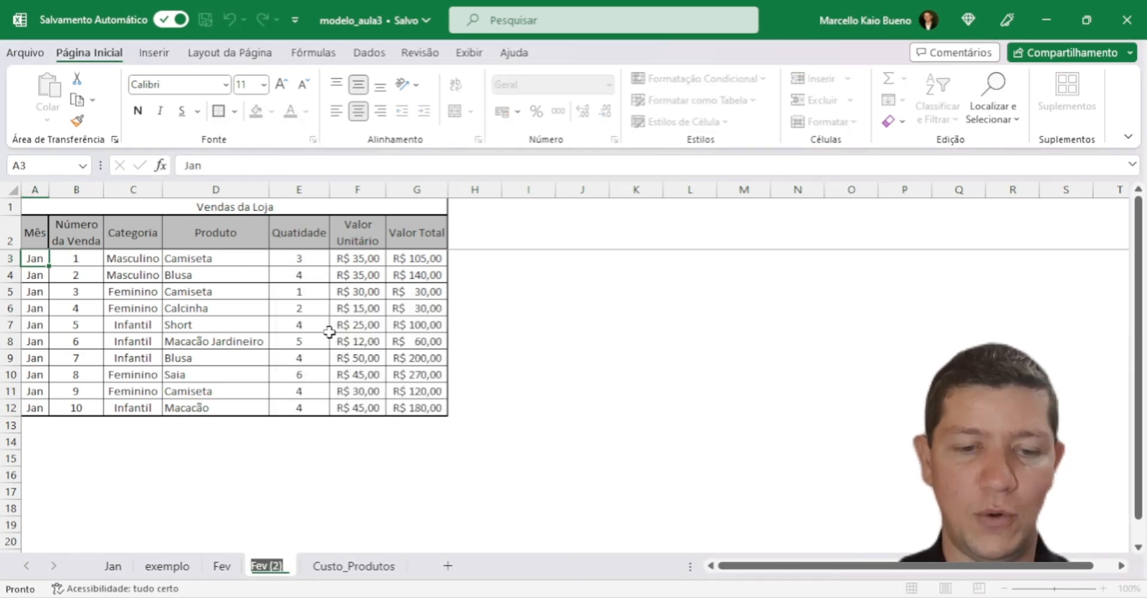
text(Mar)
key(Return)
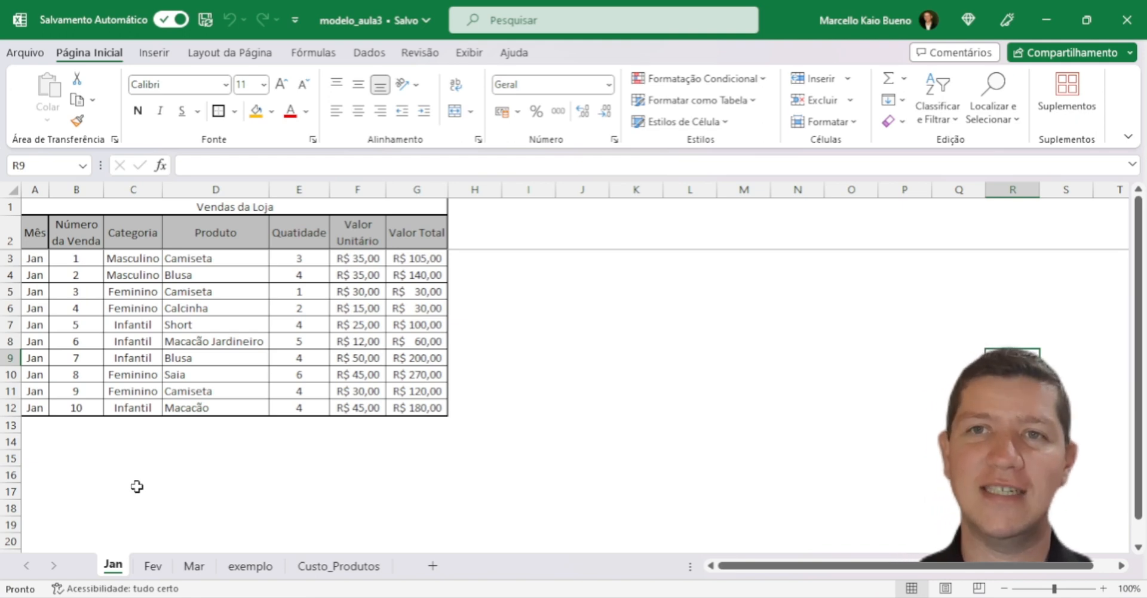
- Add a new worksheet, place it before Jan and rename it Menu
click(432, 566)
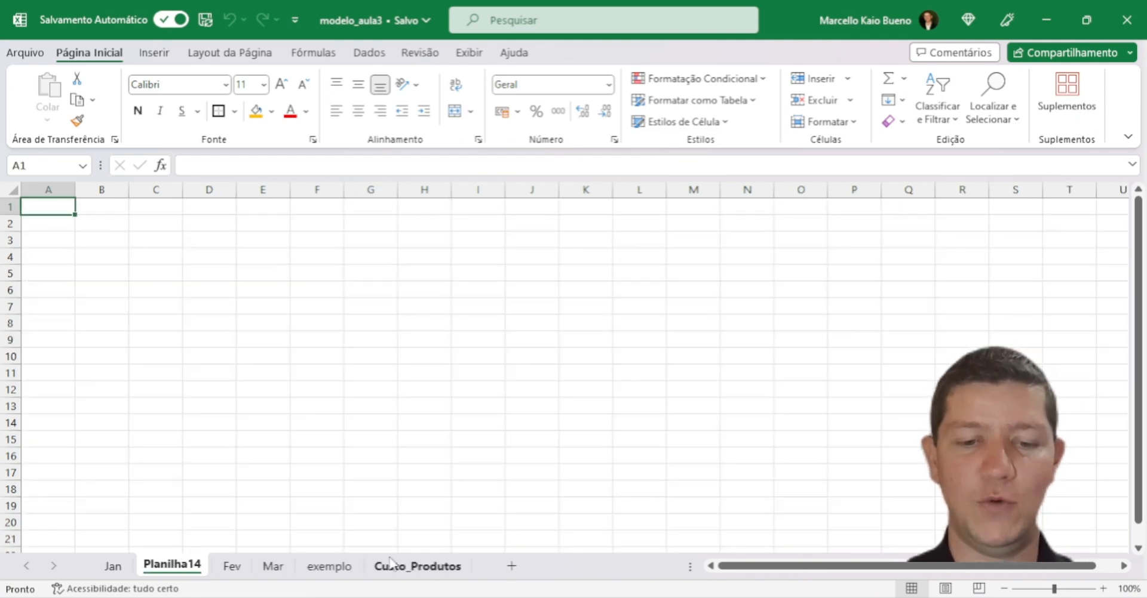
drag(178, 566, 105, 571)
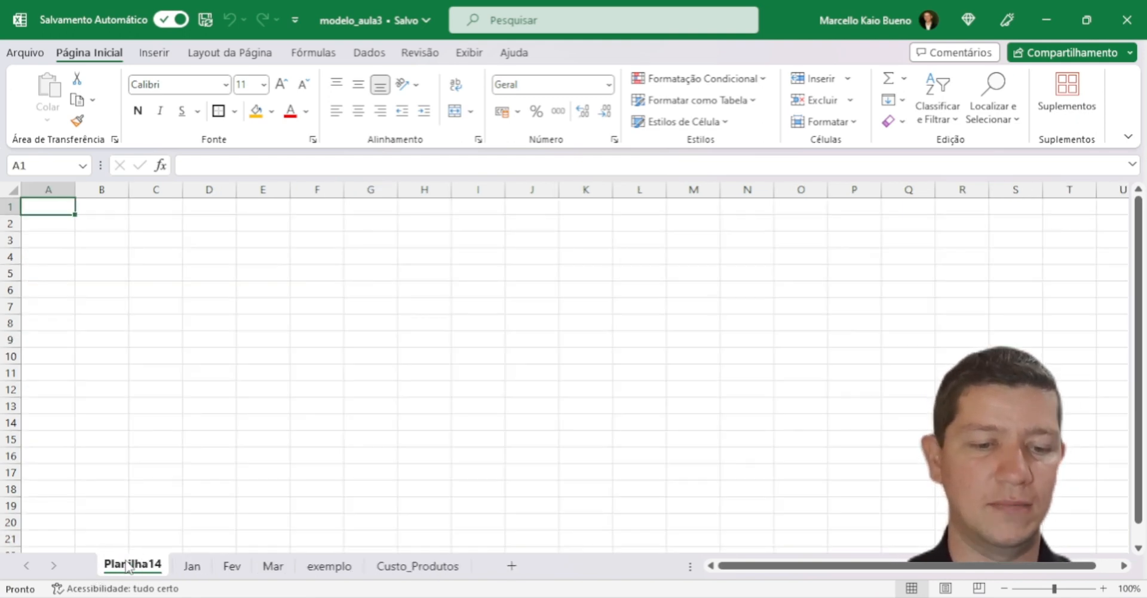
right_click(127, 568)
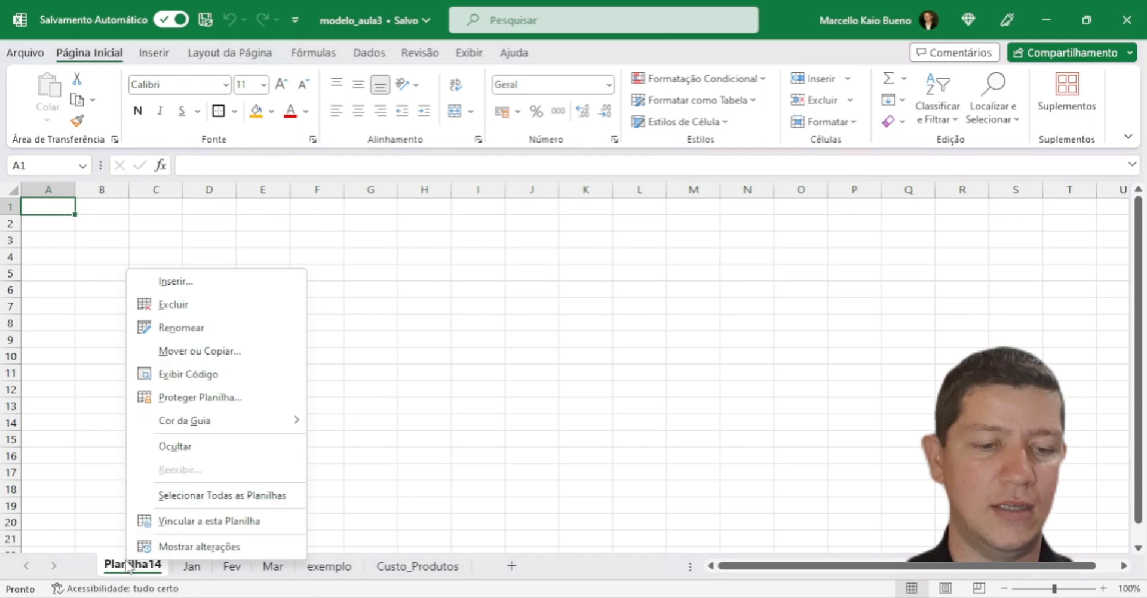
click(195, 334)
text(ME)
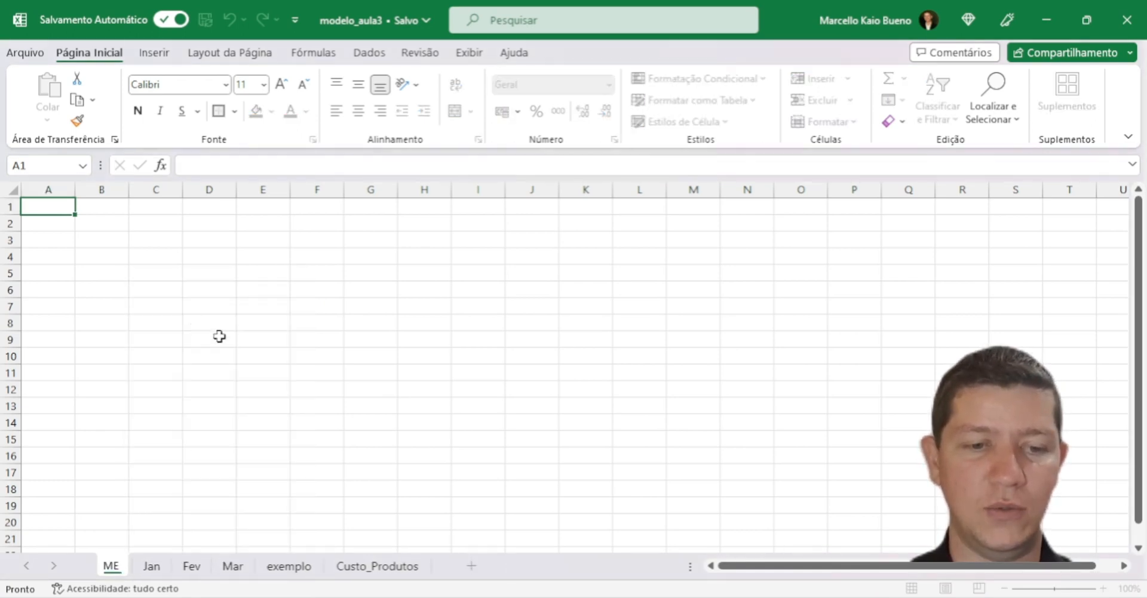
text(nu)
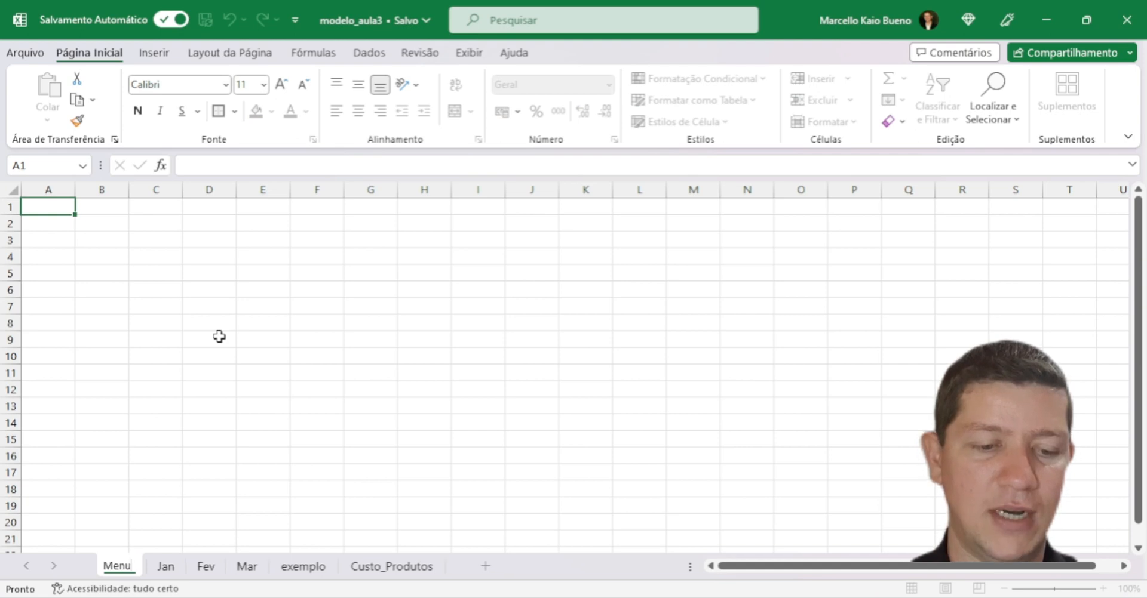
click(219, 337)
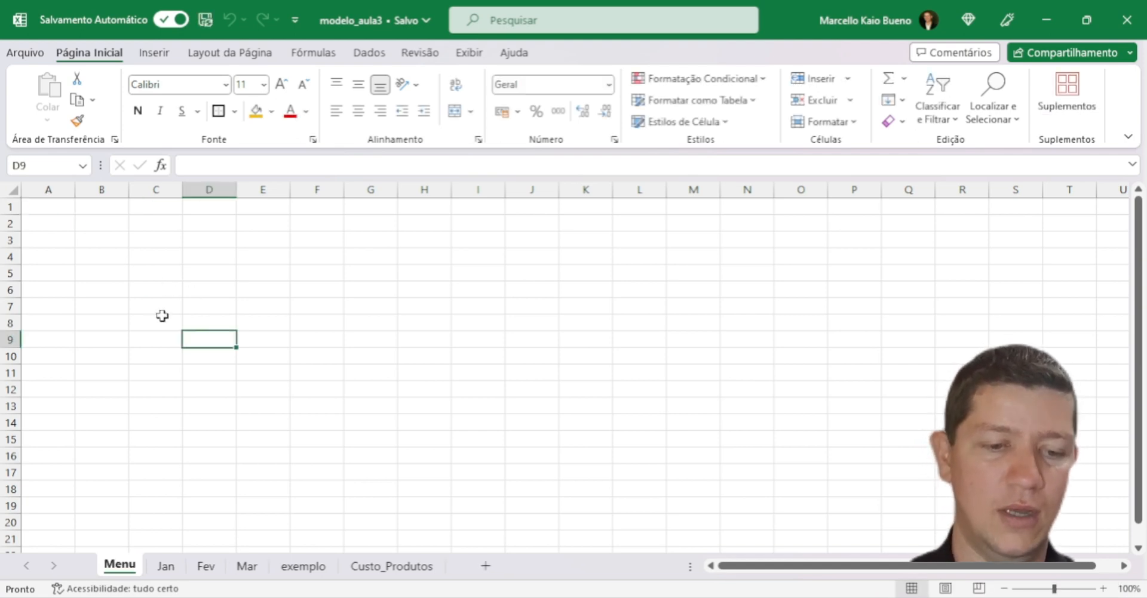
- List the sheet names Jan, Fev, Mar, Exemplo and Custo_Produtos in cells A2 to A6 of Menu
click(57, 224)
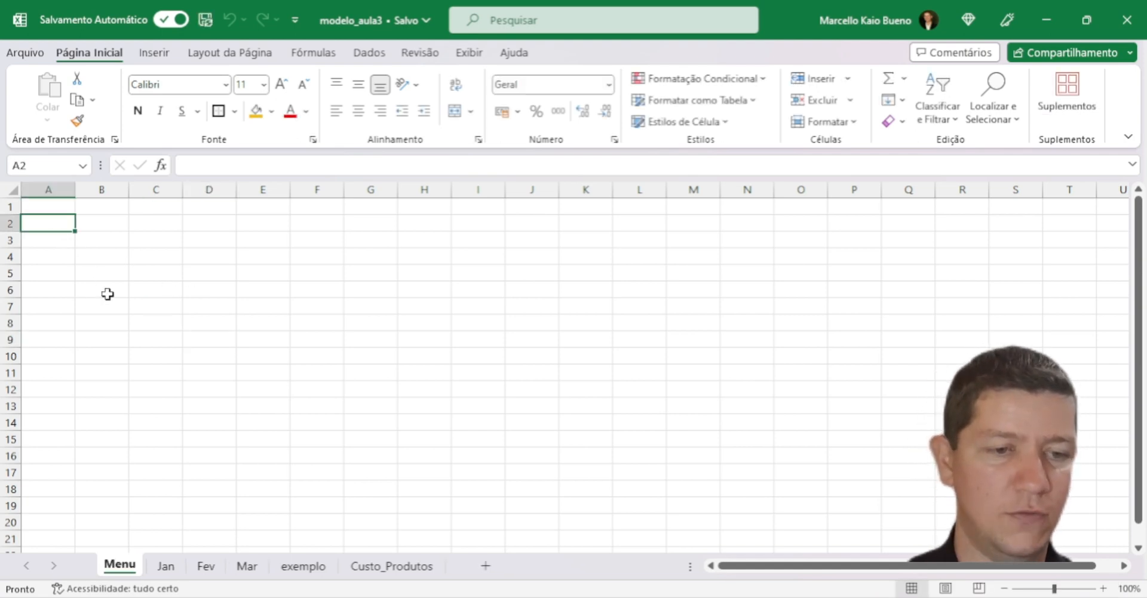
text(J)
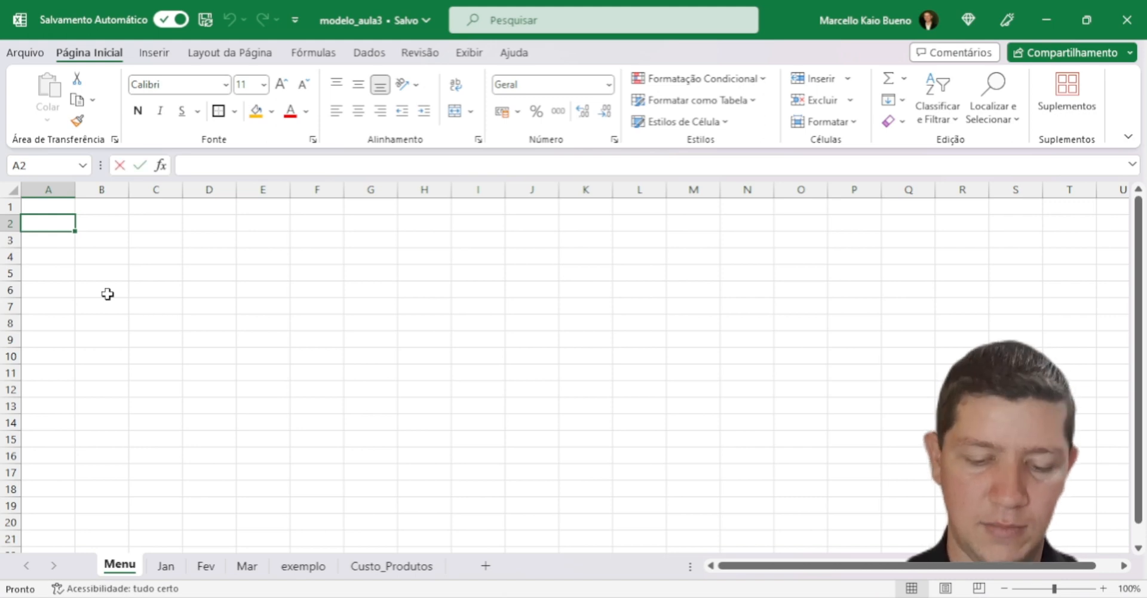
text(an)
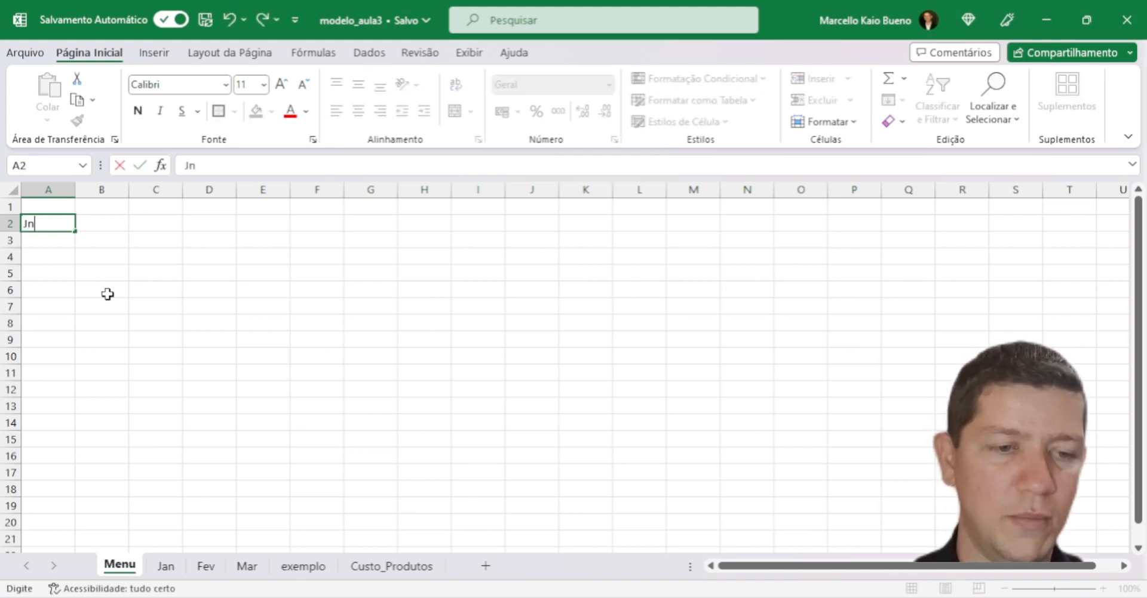
key(Return)
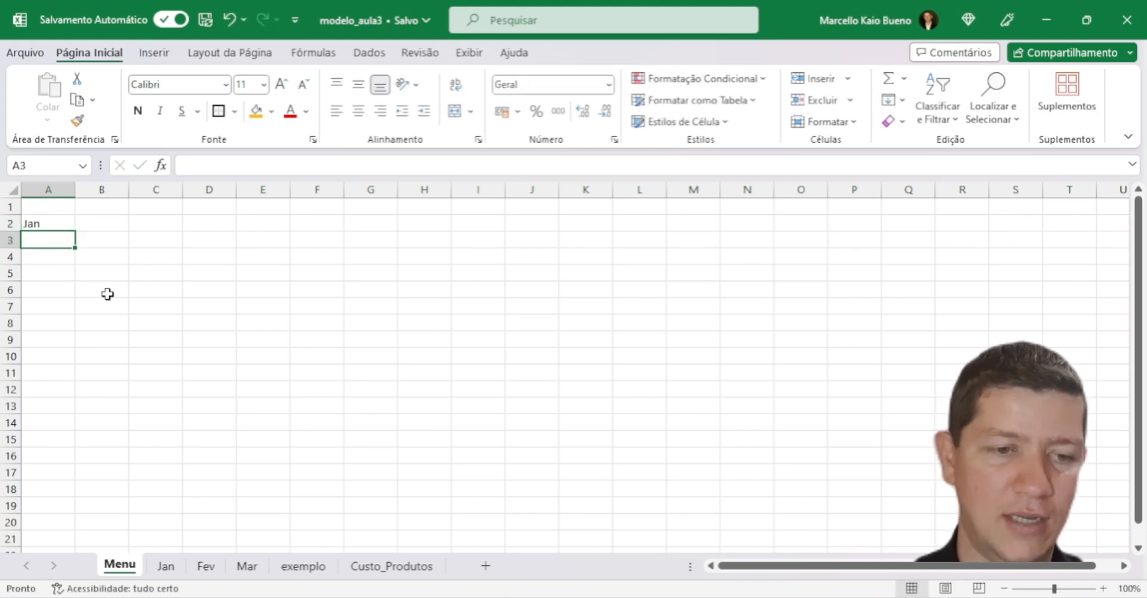
text(Fev)
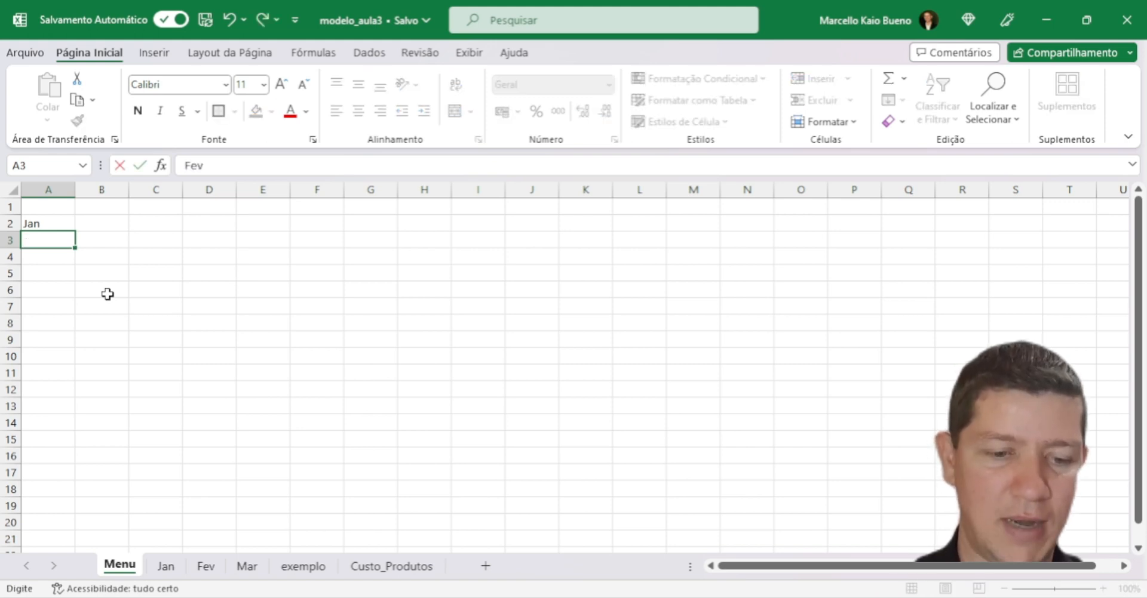
key(Return)
text(Mar)
key(Return)
text(Exemplo)
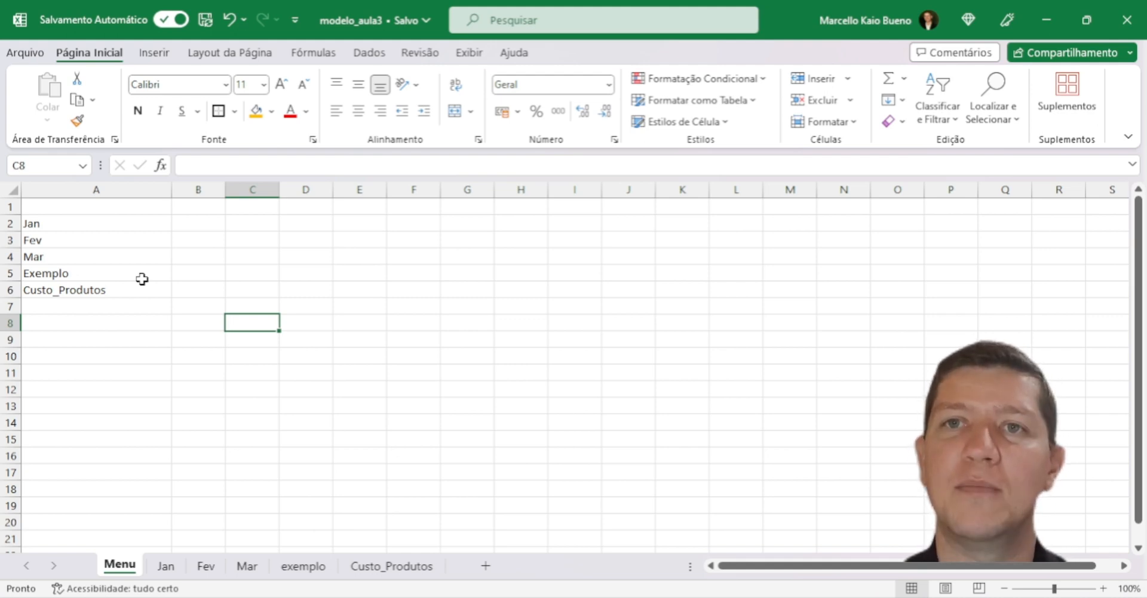
- Link the Jan entry in A2 to cell A1 of the Jan sheet, and test the link before returning to Menu
click(75, 224)
right_click(76, 227)
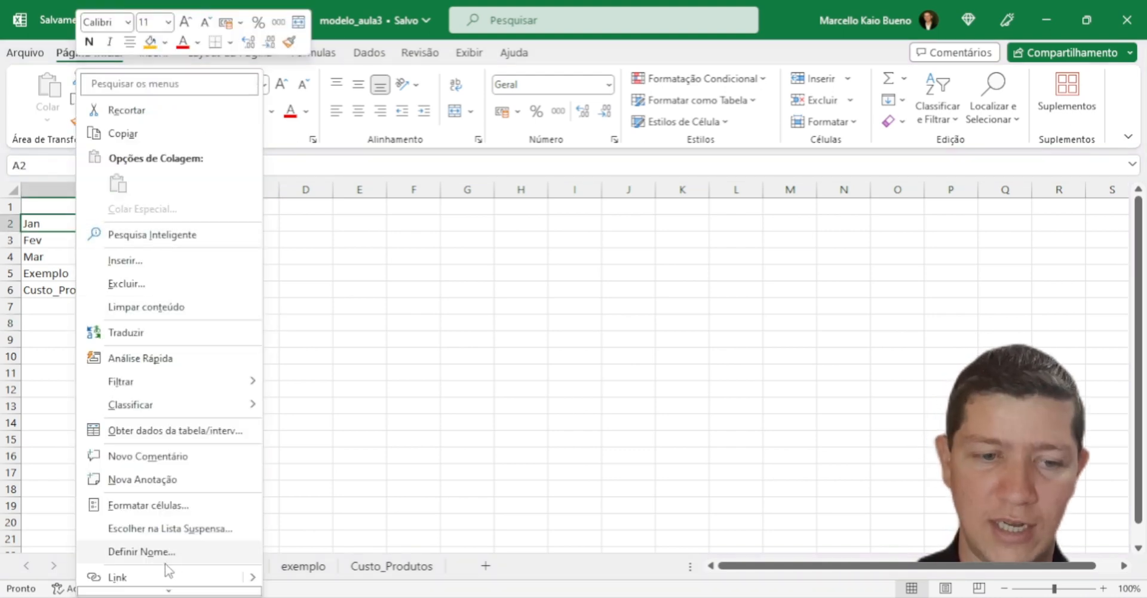
click(118, 578)
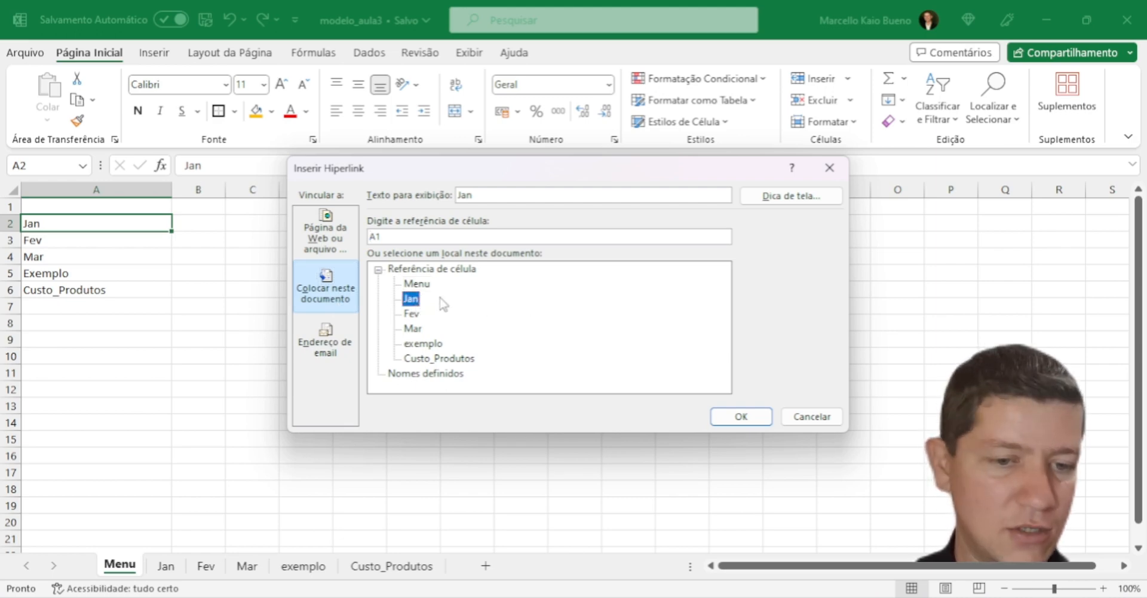
click(742, 416)
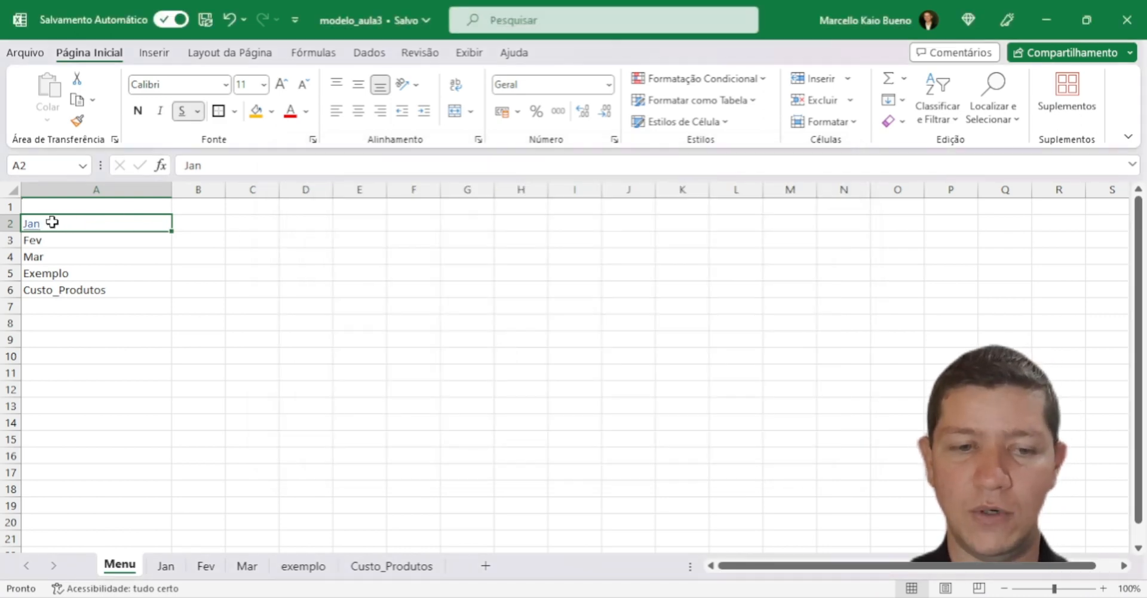
click(35, 224)
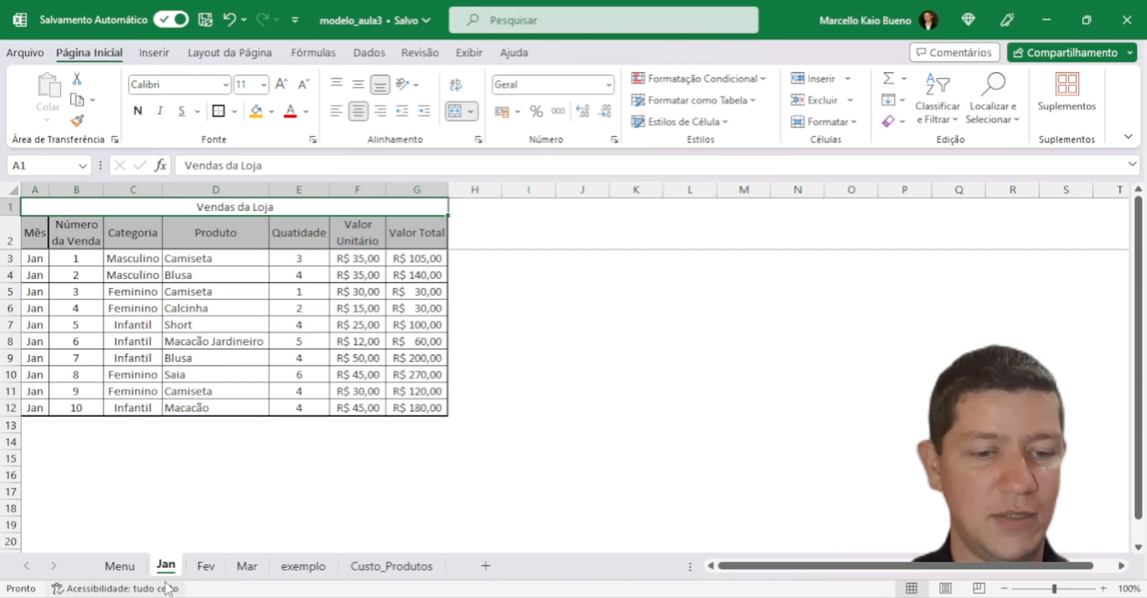
click(121, 567)
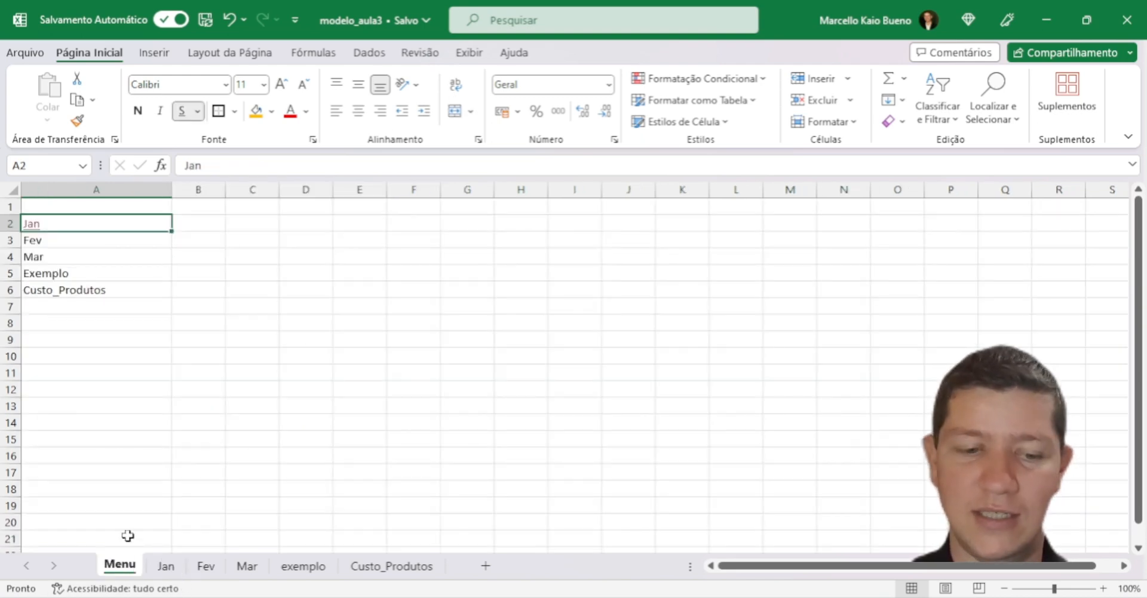
- Link the Fev entry in A3 to cell B3 of the Fev sheet within this document
right_click(56, 241)
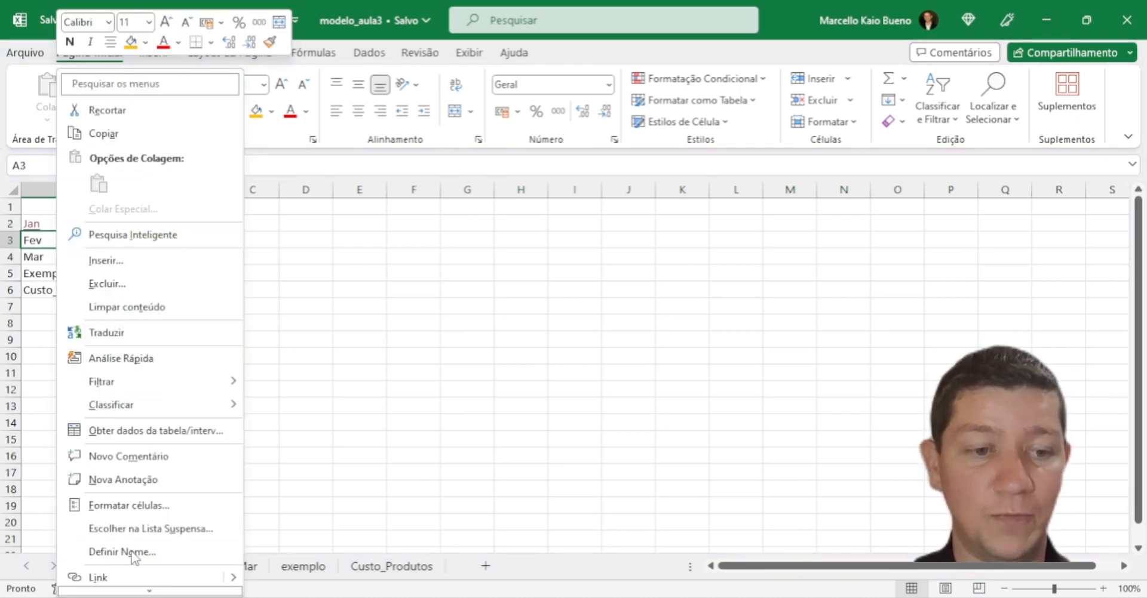
click(98, 578)
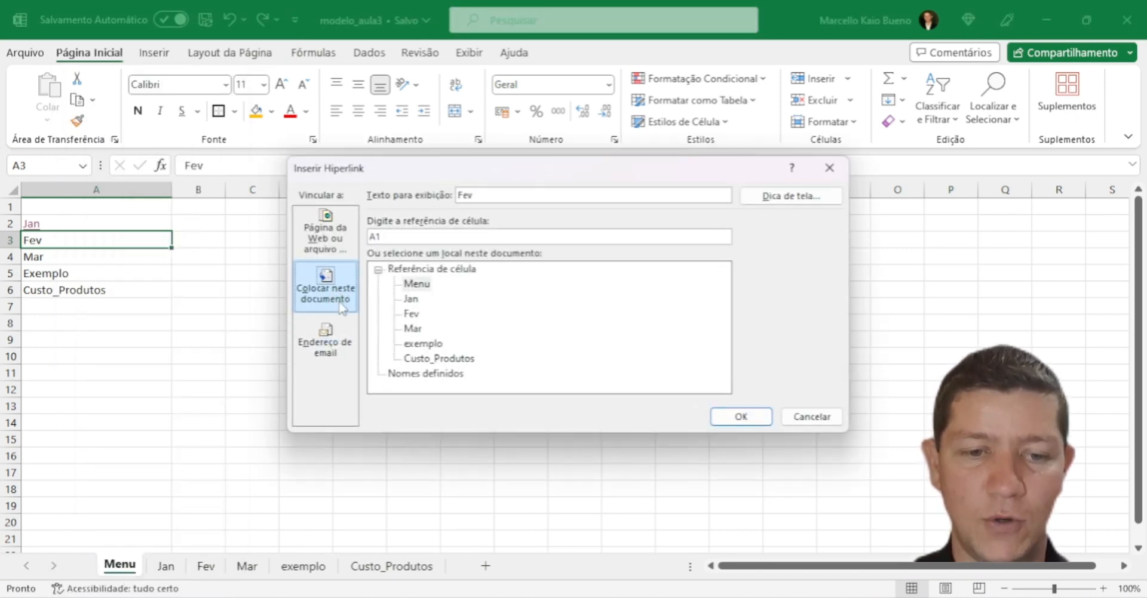
click(416, 315)
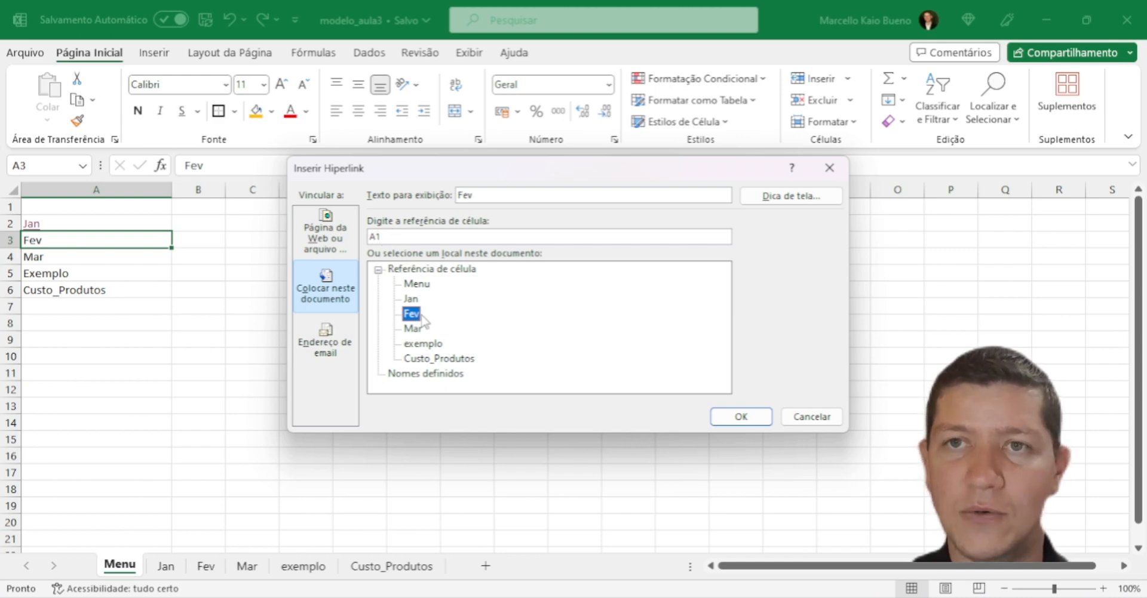
click(378, 236)
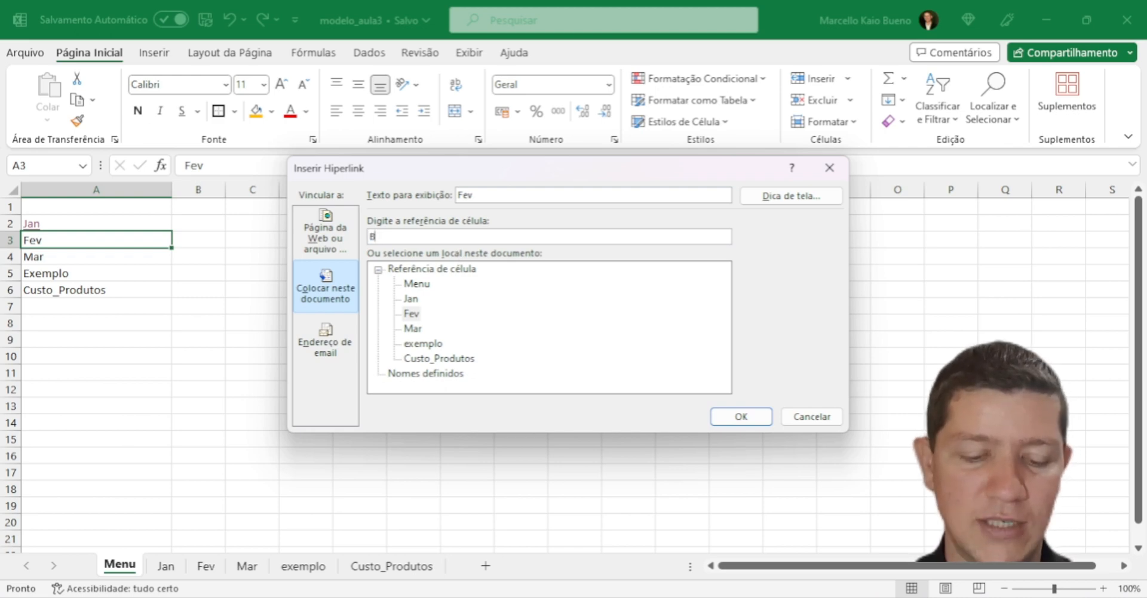
click(741, 417)
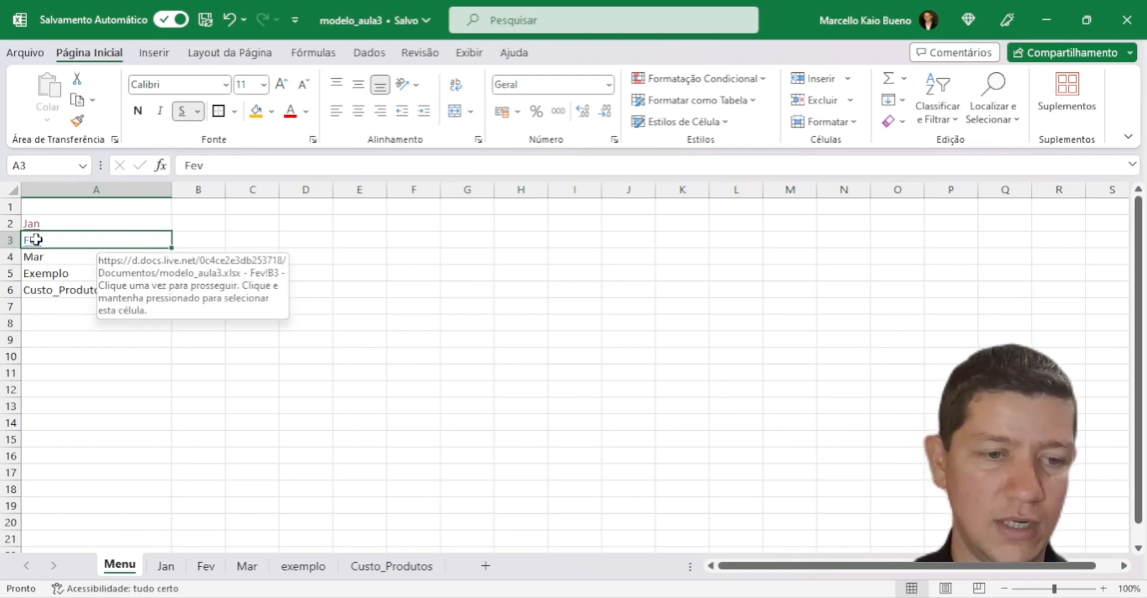
- Test the Fev and Jan links in turn, returning to the Menu sheet after each one
click(36, 239)
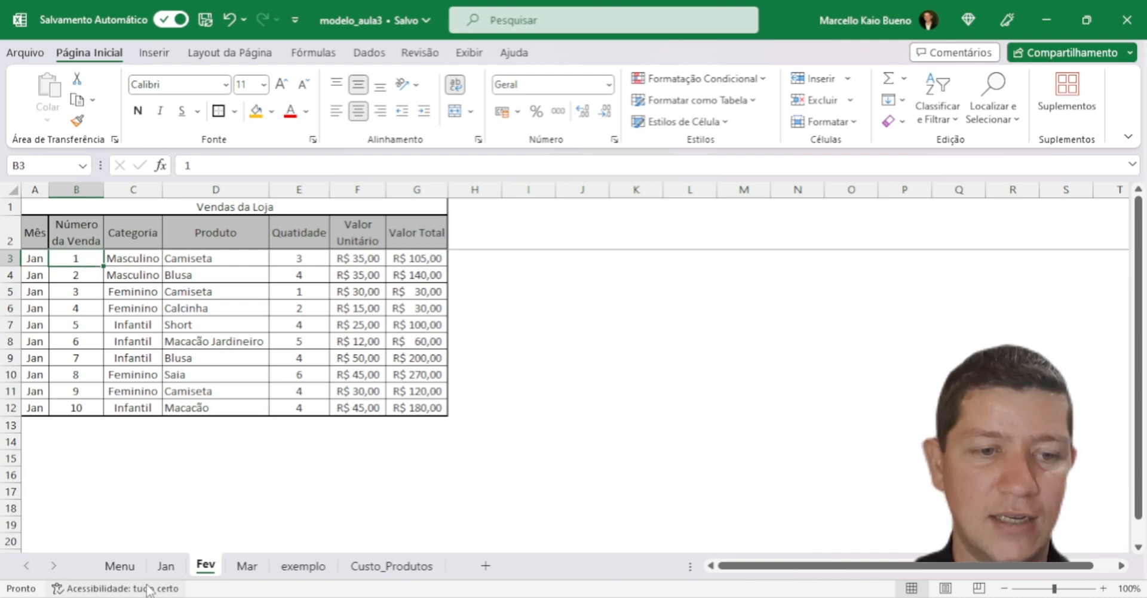
click(119, 566)
click(24, 225)
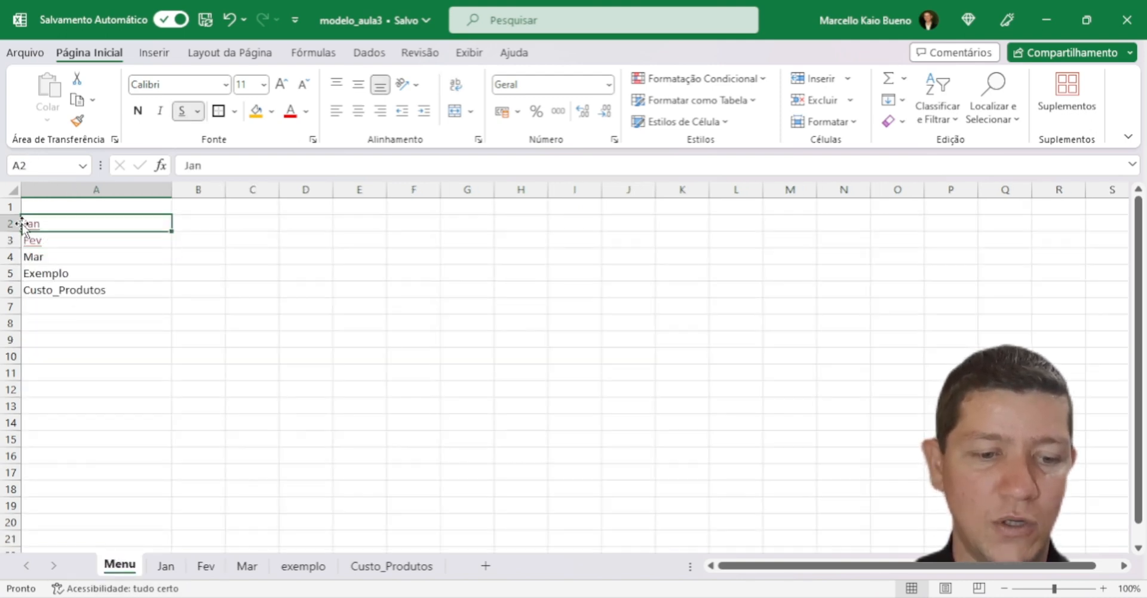
click(27, 224)
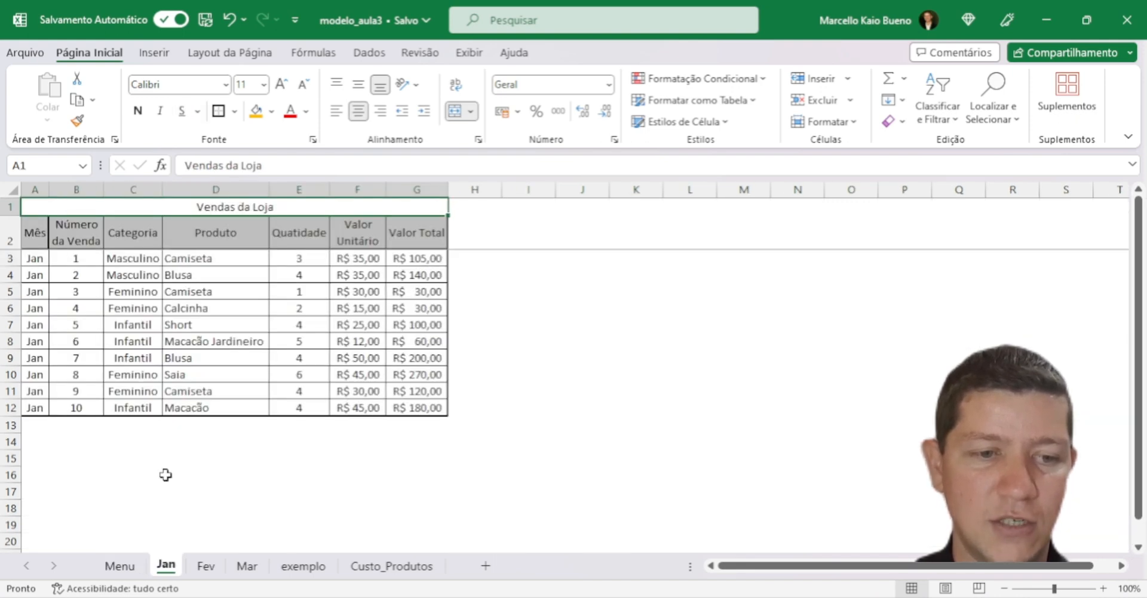
key(ctrl+Page_Up)
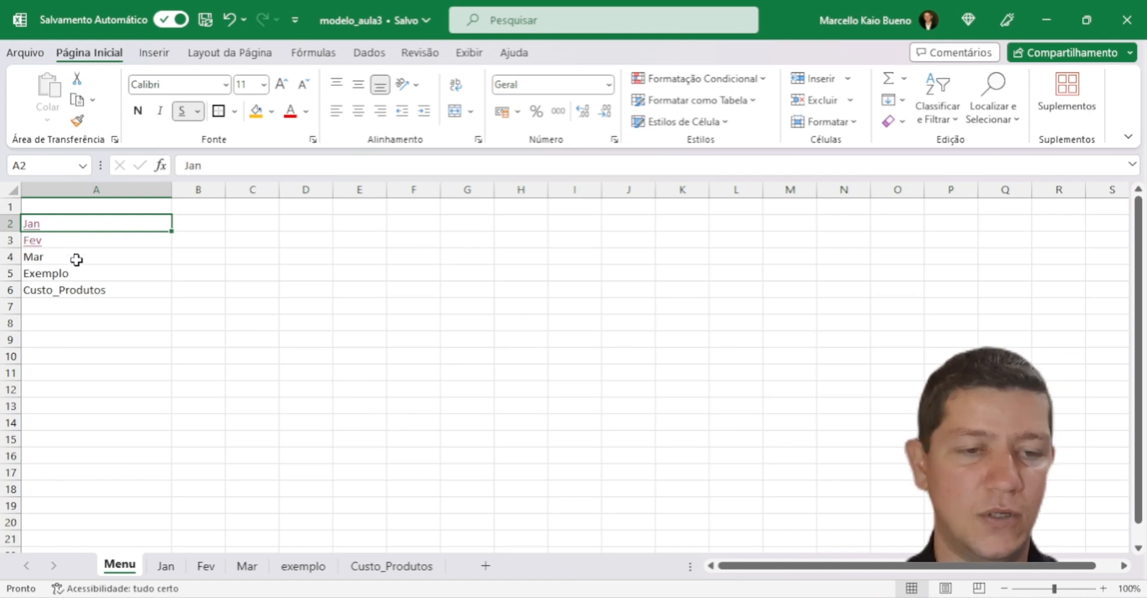
click(76, 260)
right_click(77, 259)
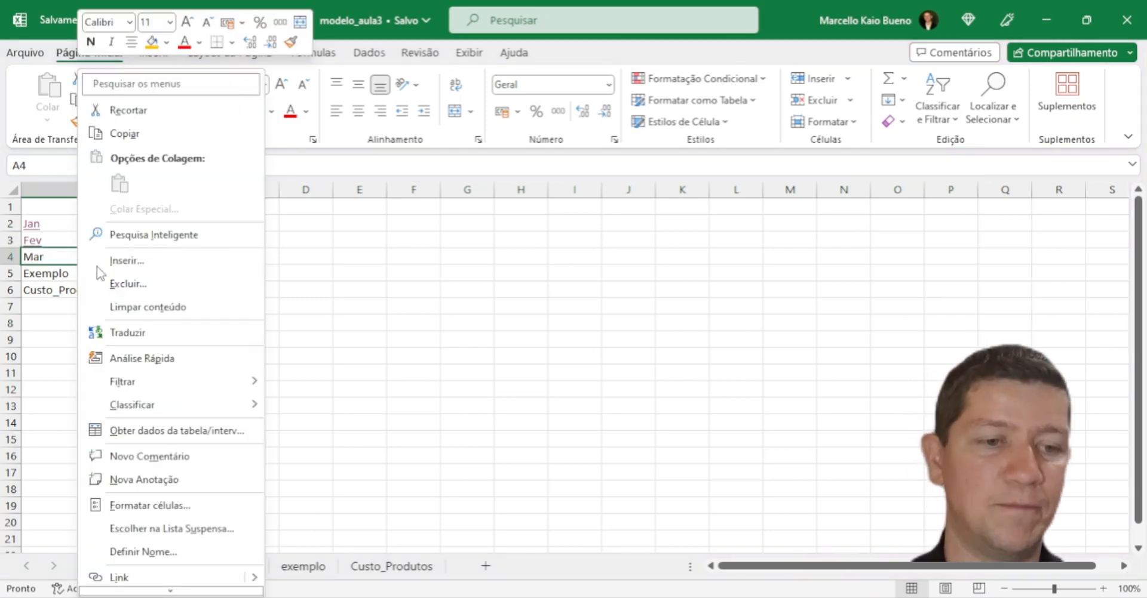
key(Escape)
- Define the name tab_mar for the sales table A1:G12 on the Mar sheet
click(248, 567)
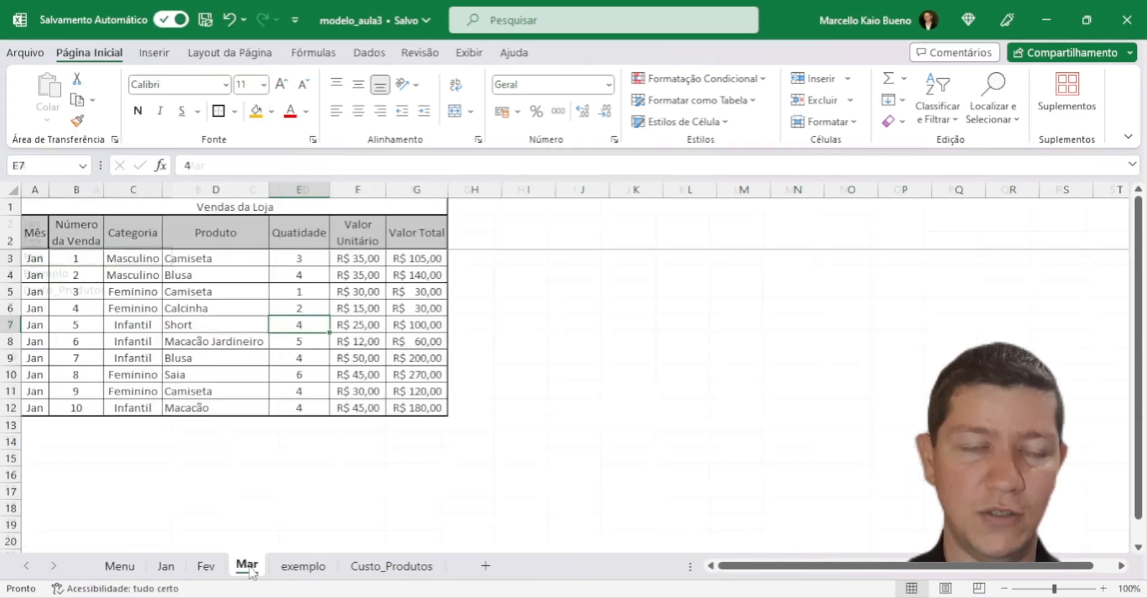
drag(54, 204, 395, 417)
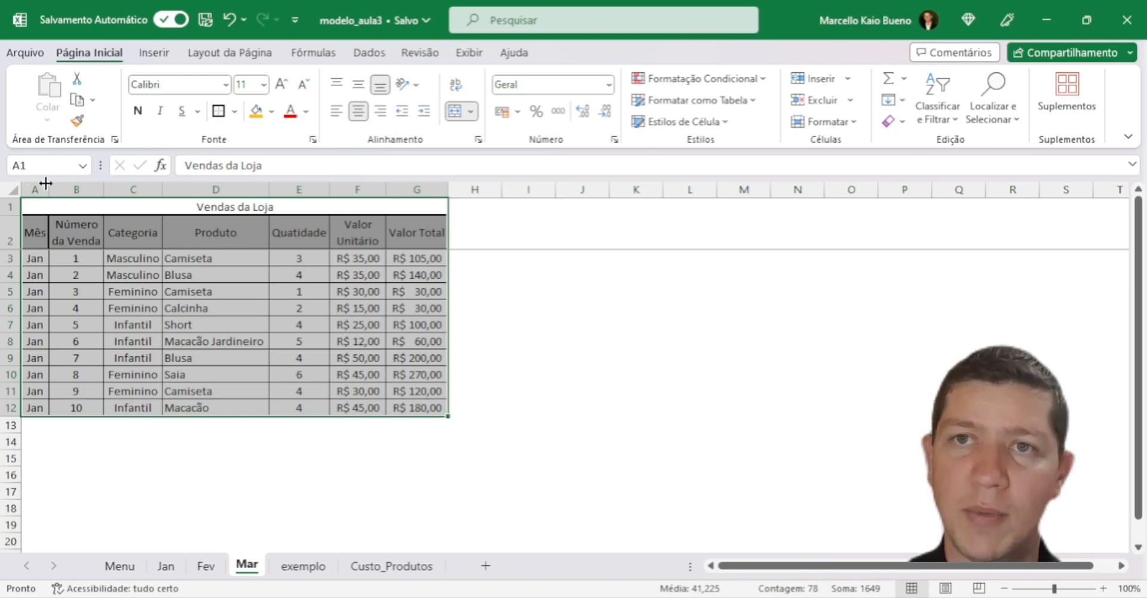
click(48, 167)
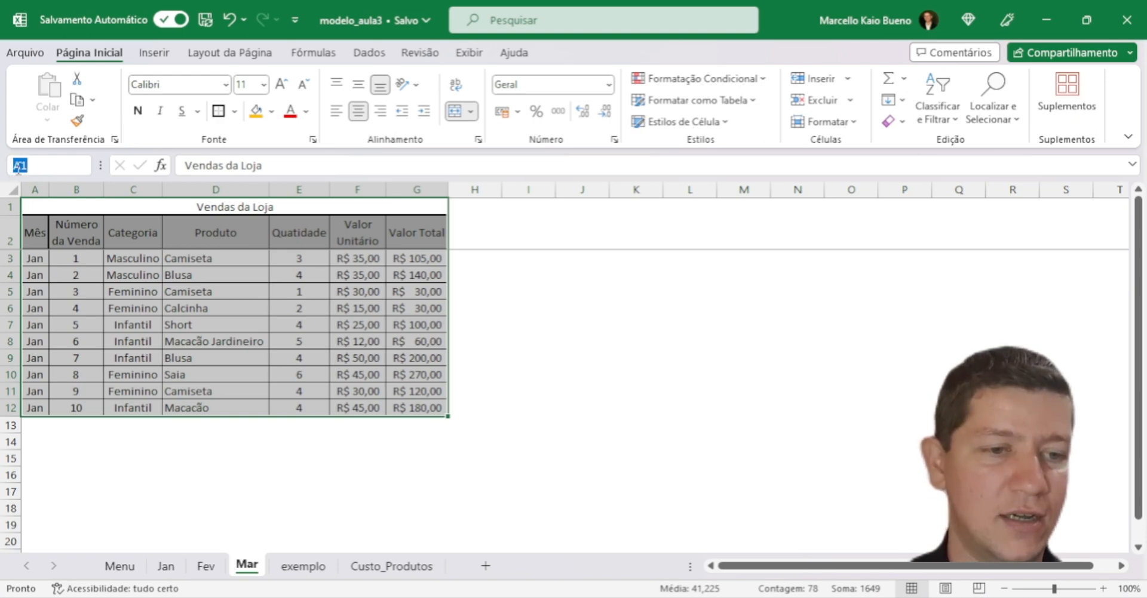
text(ab_mar)
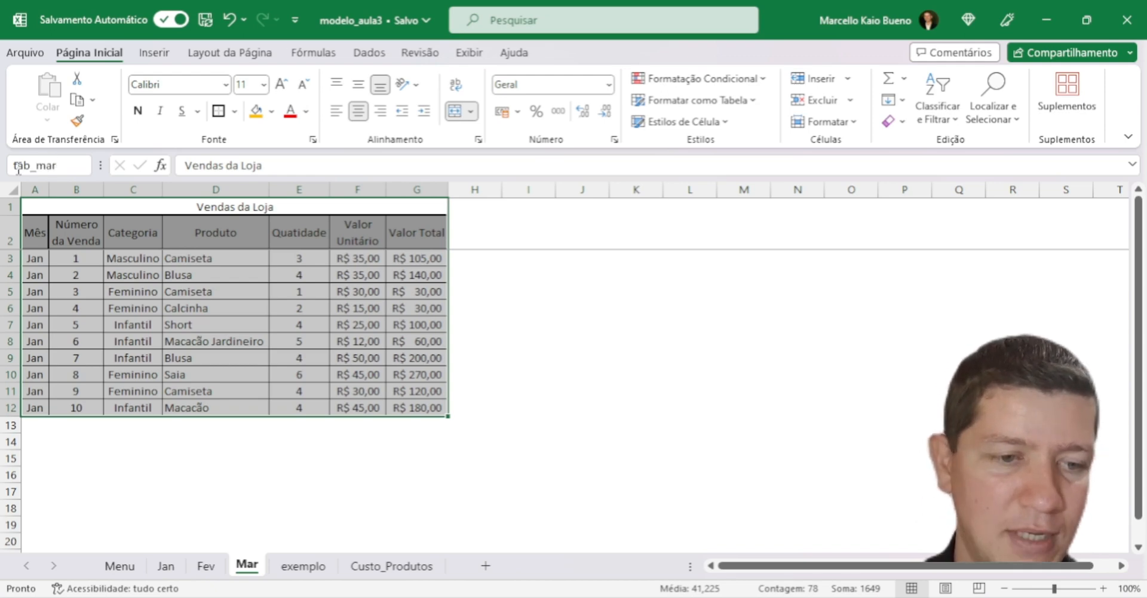
key(Return)
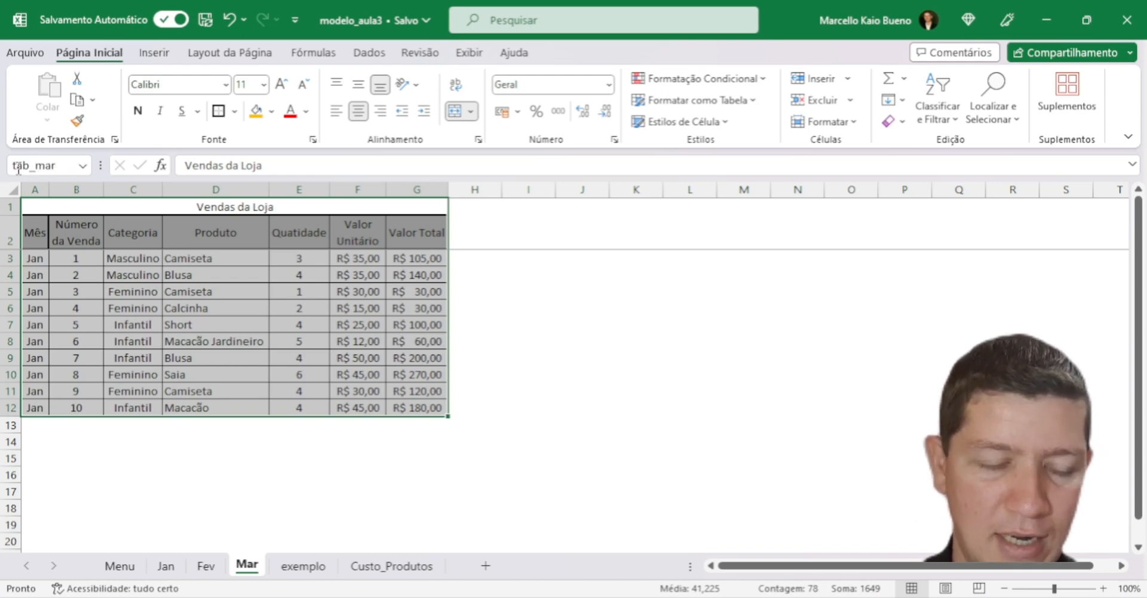
- Check the tab_mar name by jumping to its range from an empty cell, and return to the Menu sheet
click(576, 408)
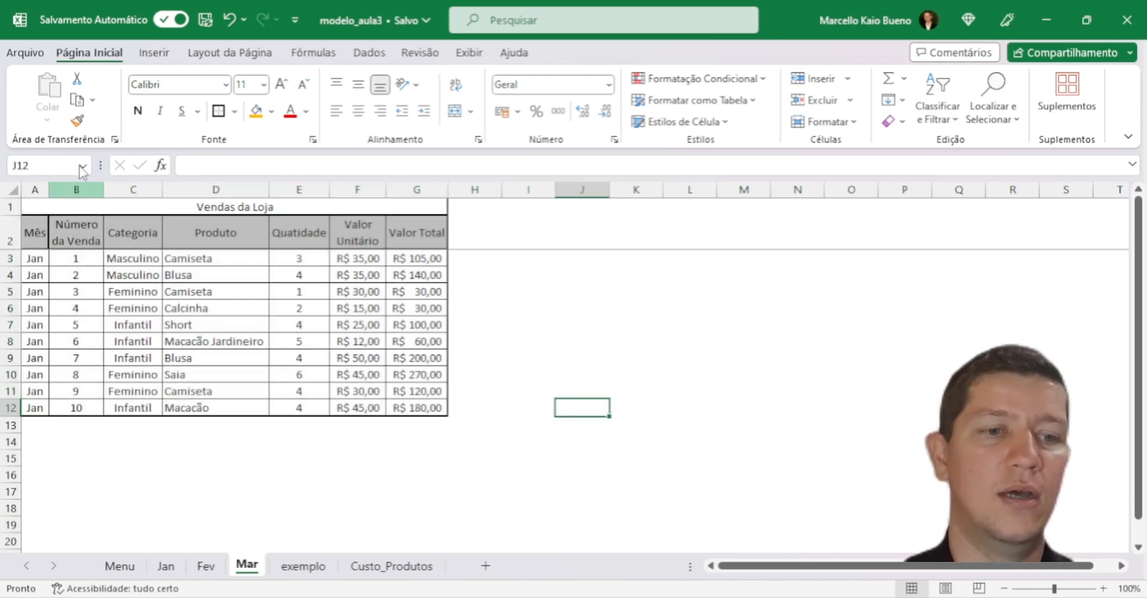
click(83, 167)
click(63, 186)
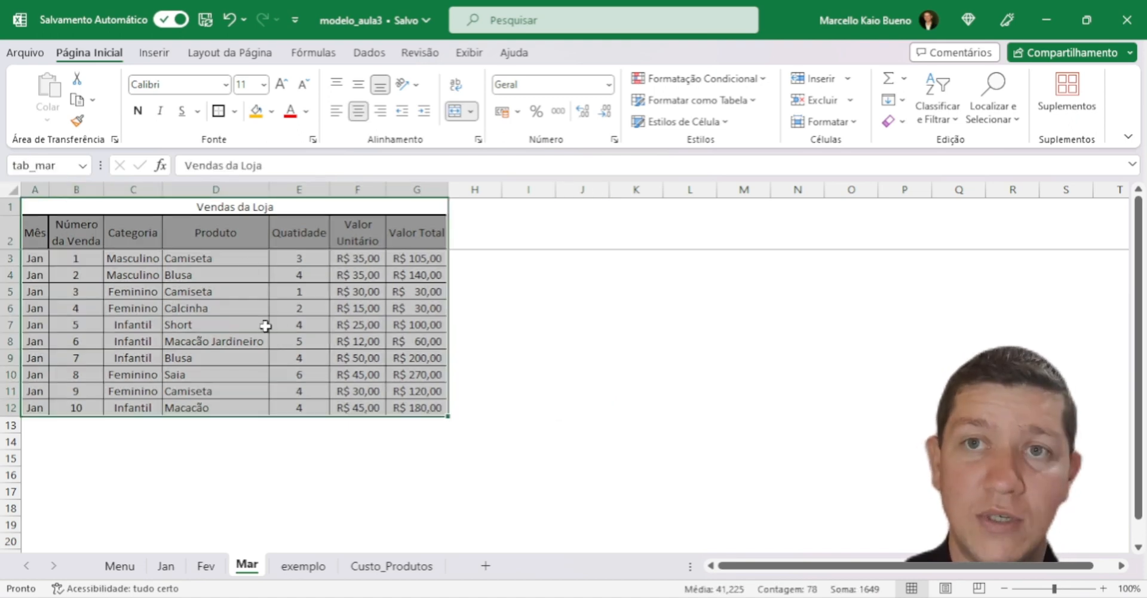
click(119, 567)
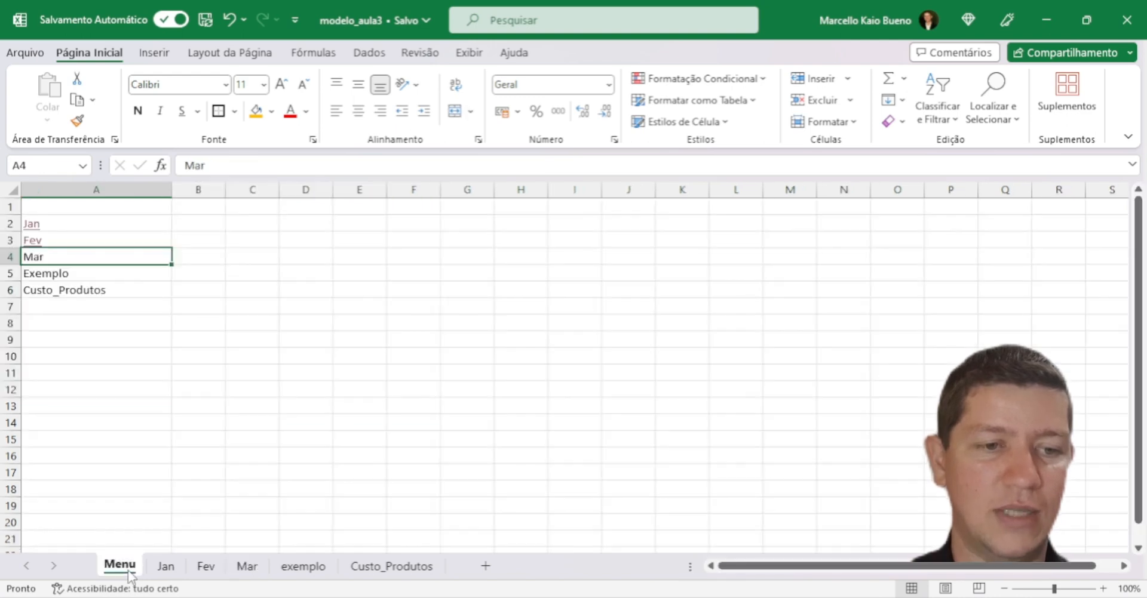
- Link the Mar entry in A4 to the defined name tab_mar within this document
right_click(52, 257)
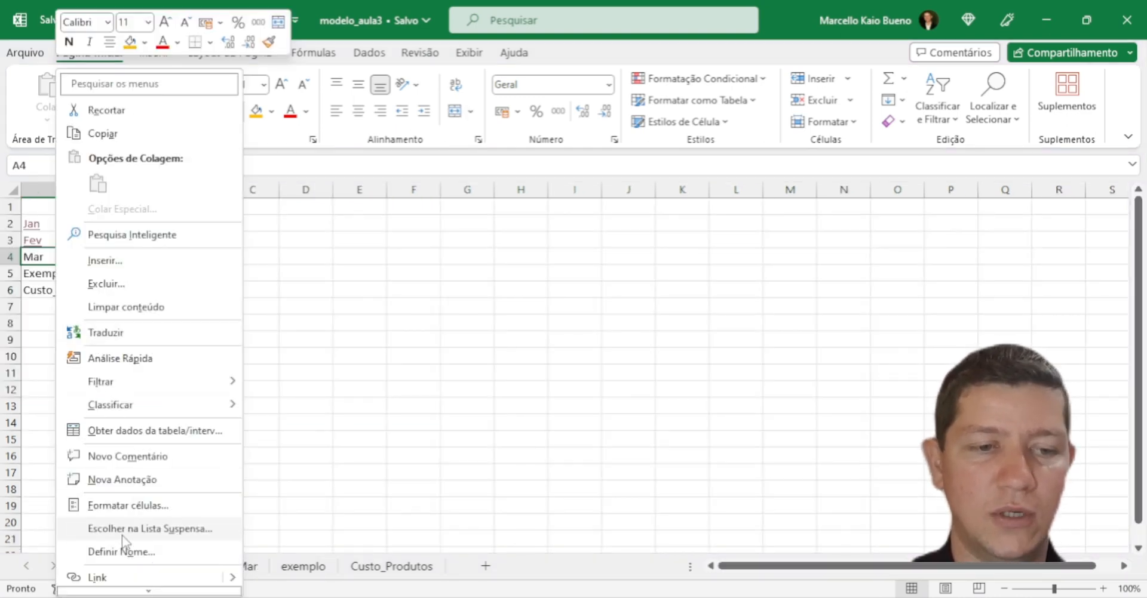
click(112, 577)
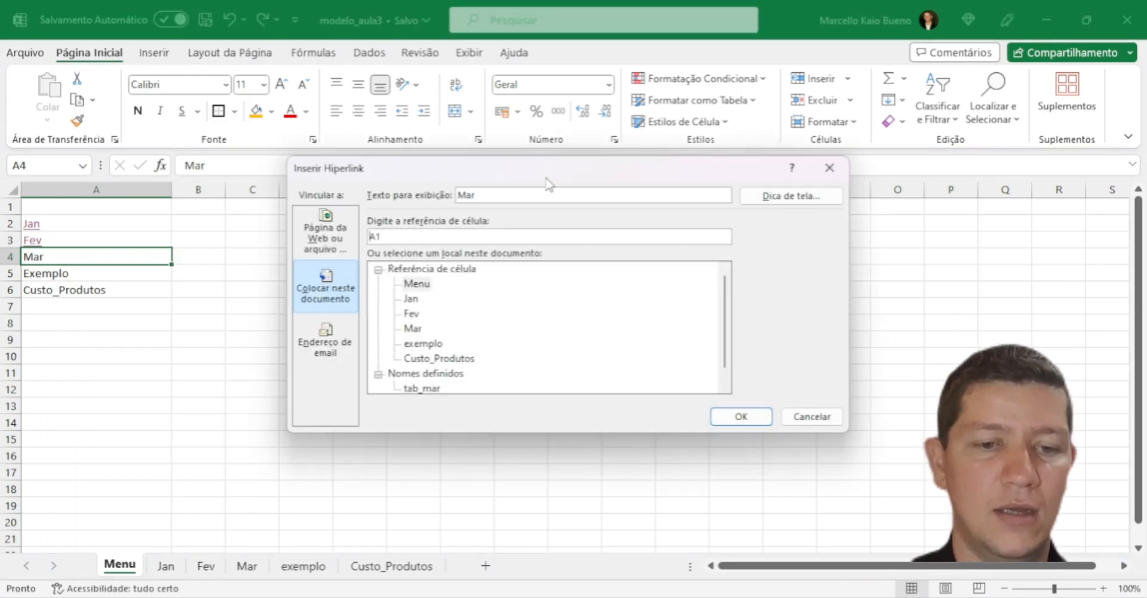
drag(546, 178, 552, 140)
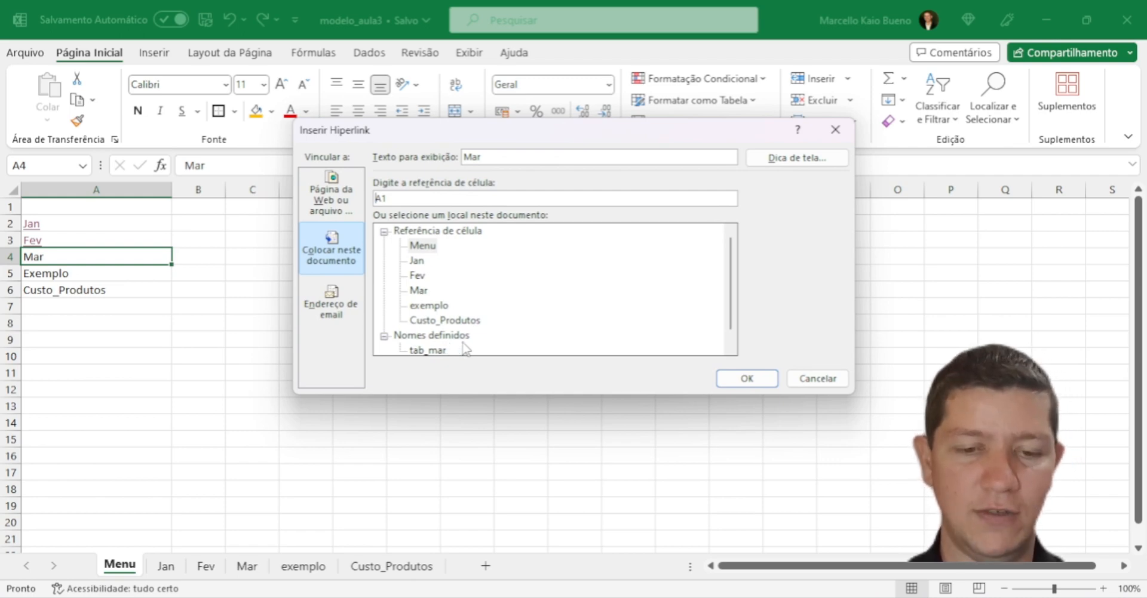
click(431, 350)
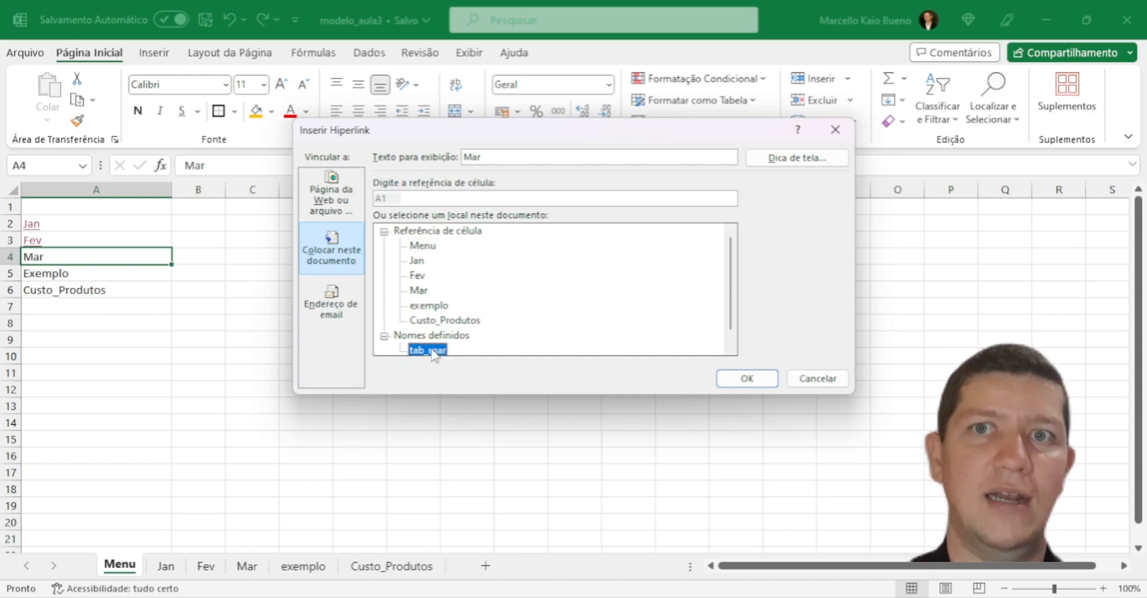
click(747, 378)
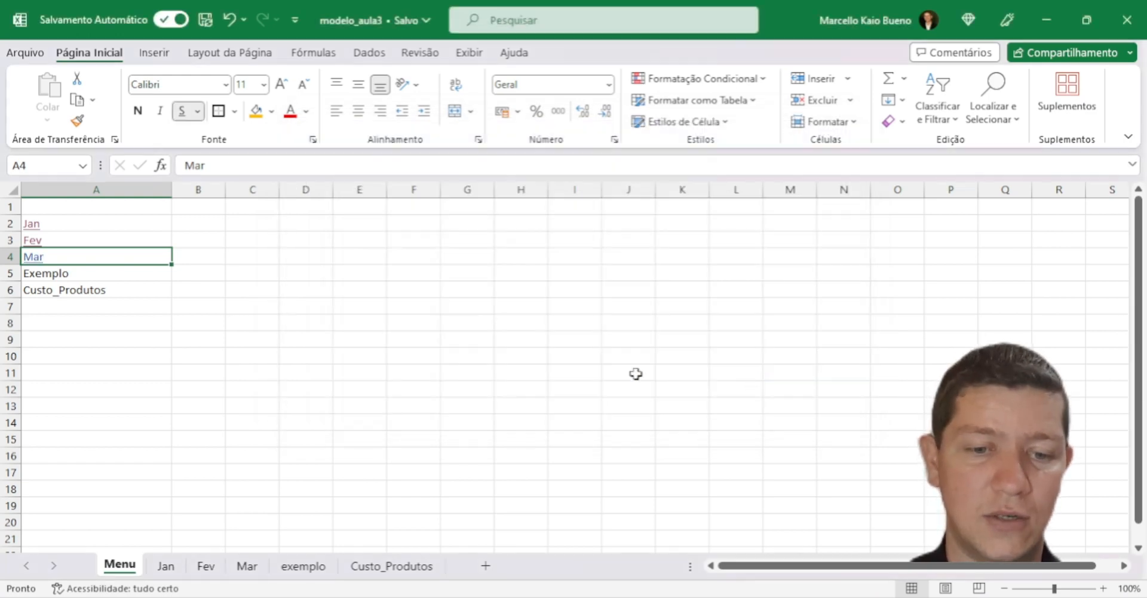
- Test the Mar link from an empty cell, and return to the Menu sheet
click(412, 355)
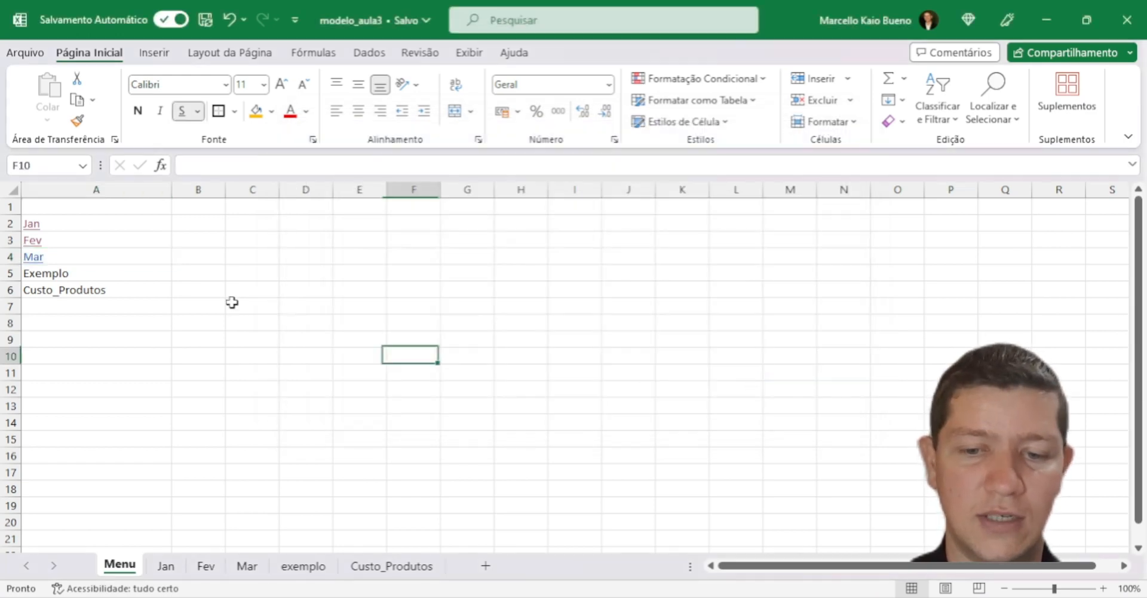
click(33, 257)
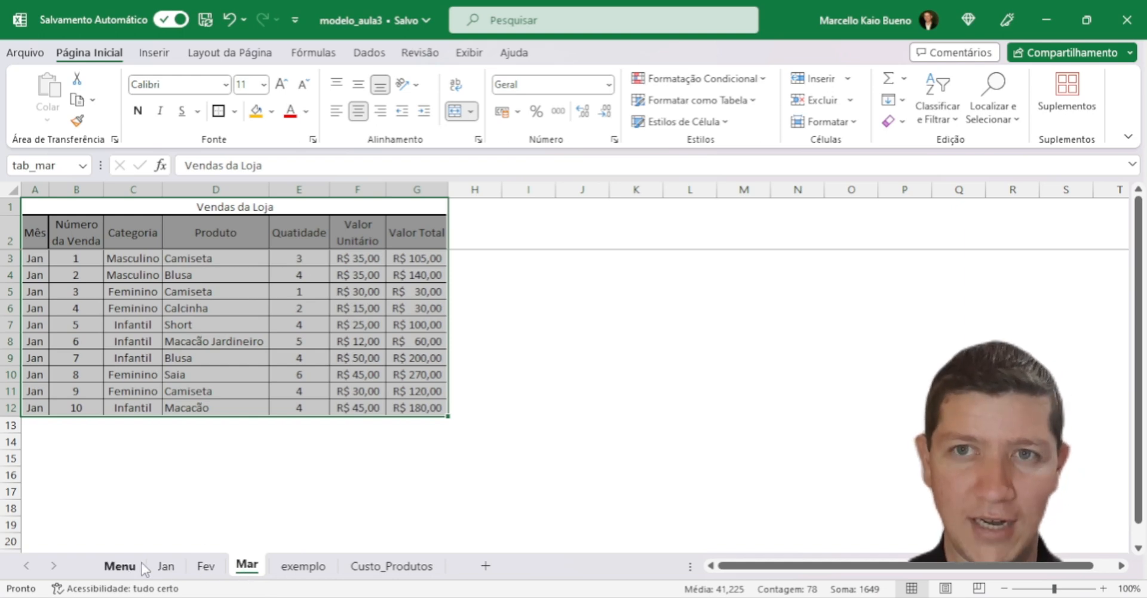
click(120, 566)
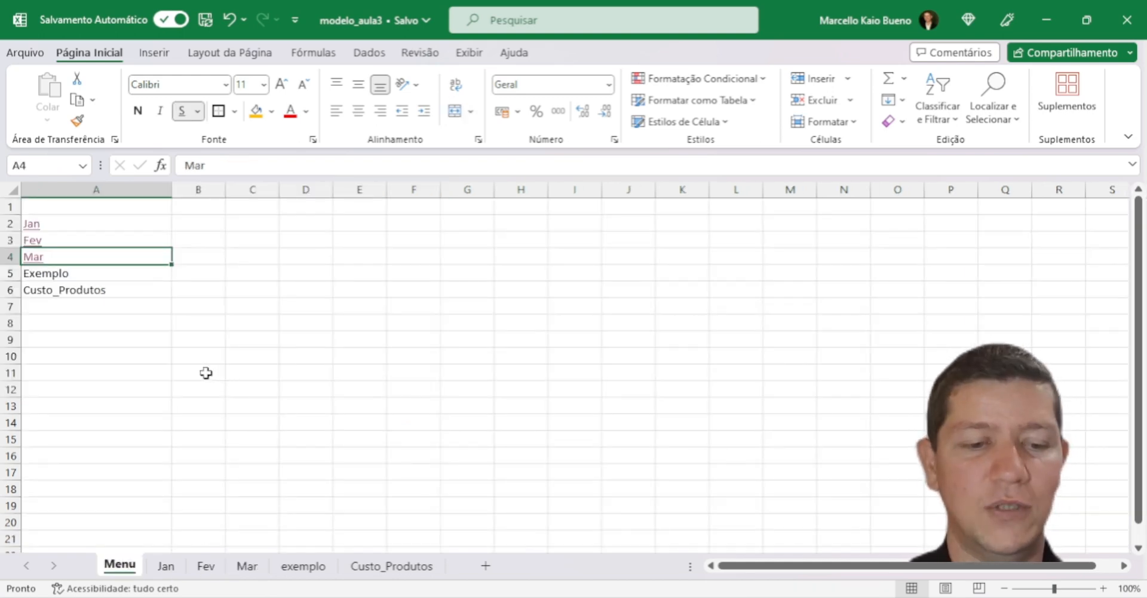
- Draw a rounded rectangle about 3.68 cm high and 7.49 cm wide beside the list and label it Jan
click(203, 329)
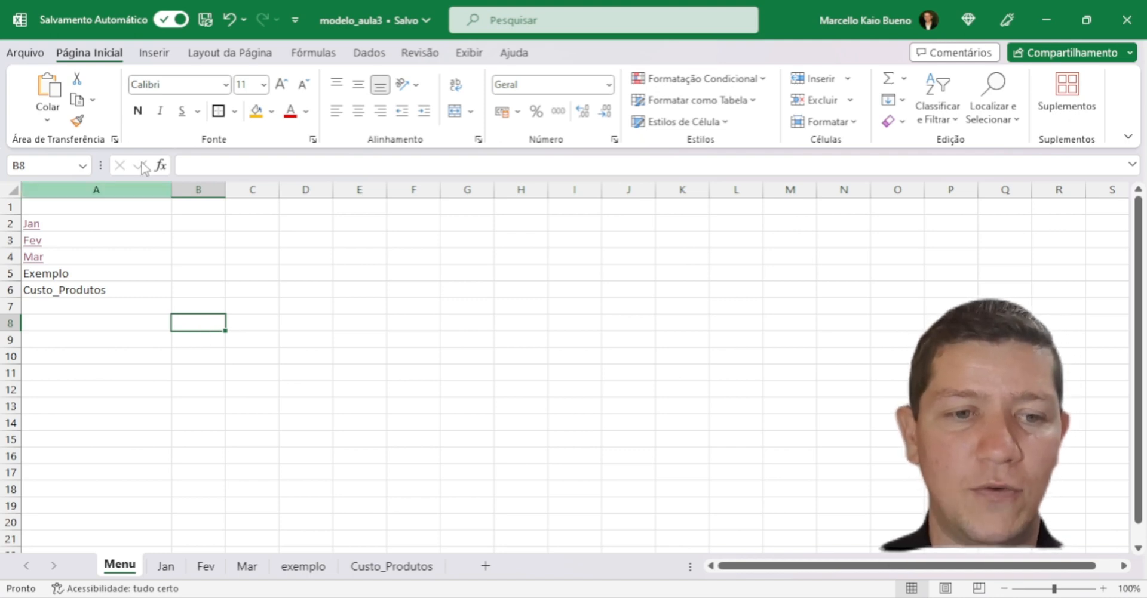
click(154, 53)
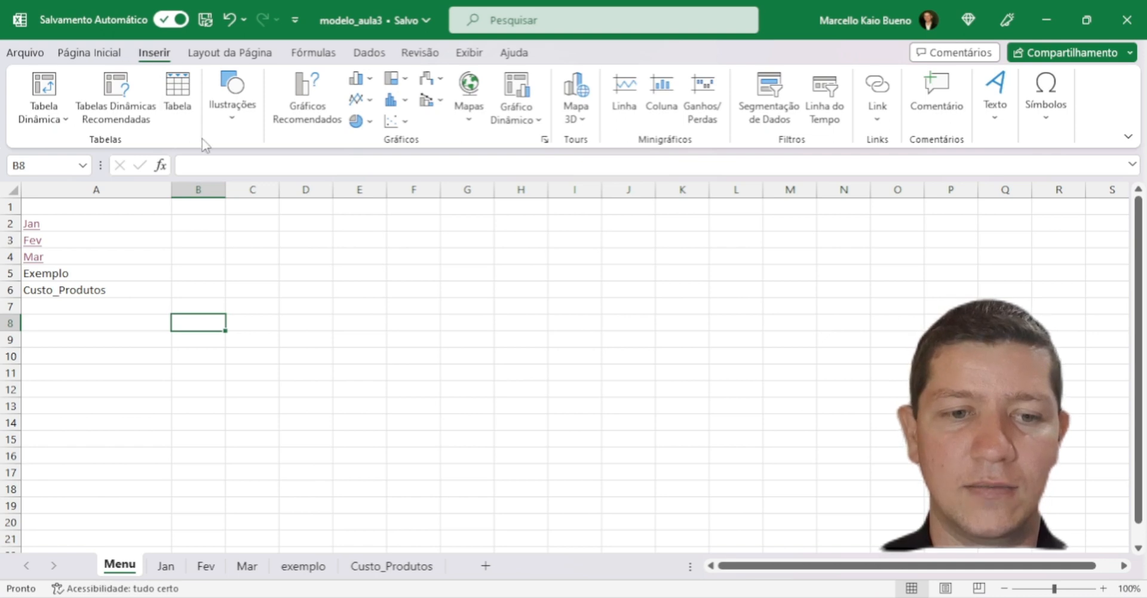
click(233, 119)
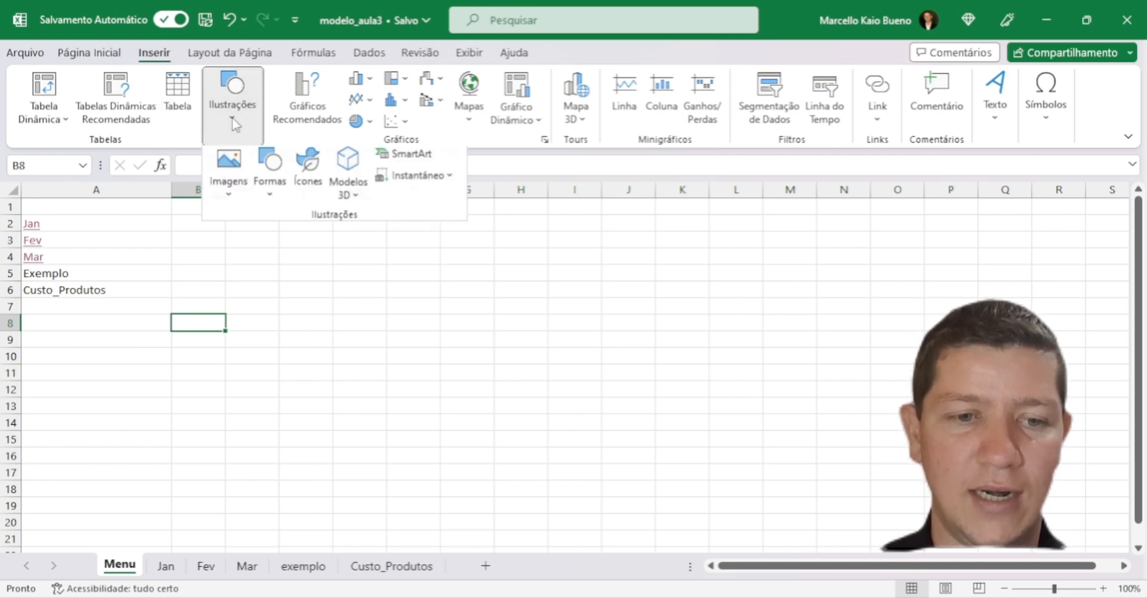
click(272, 188)
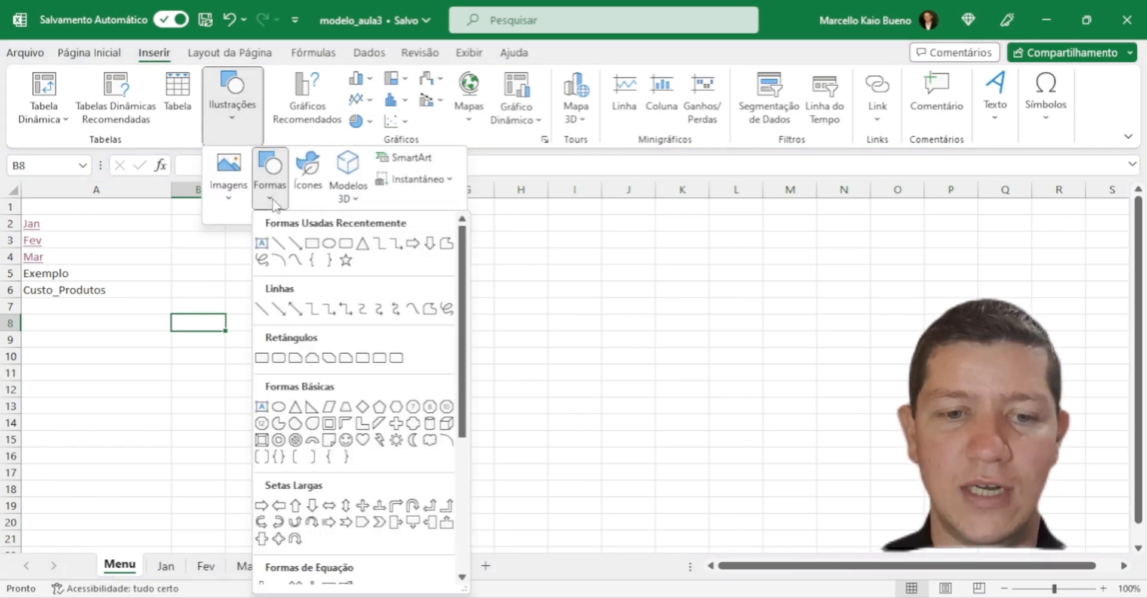
click(346, 244)
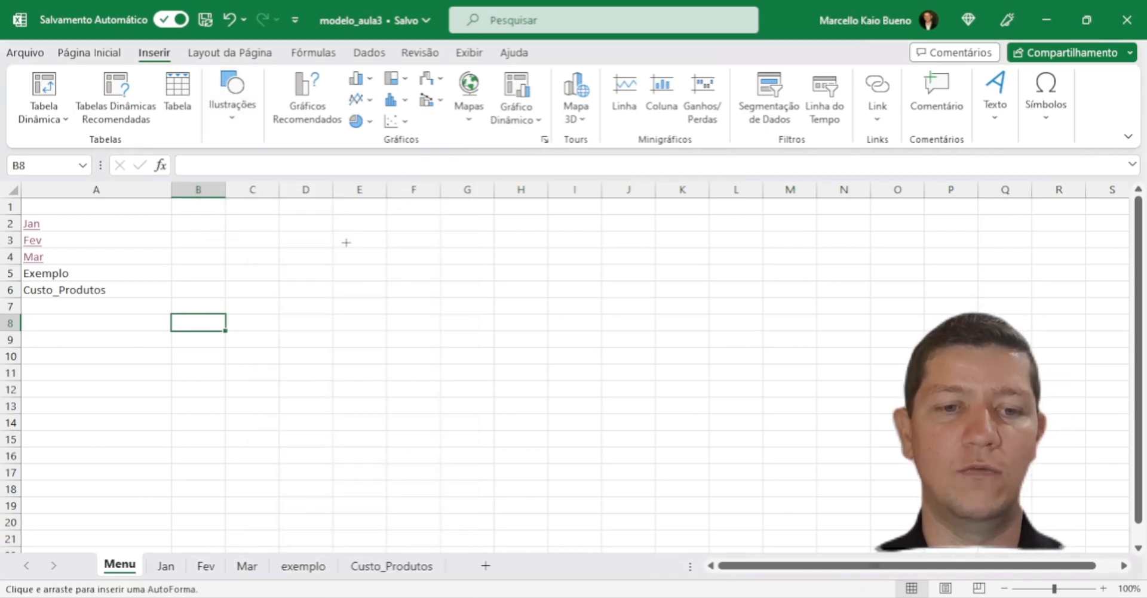
mouse_move(245, 221)
mouse_down()
mouse_move(350, 291)
mouse_move(484, 335)
mouse_up()
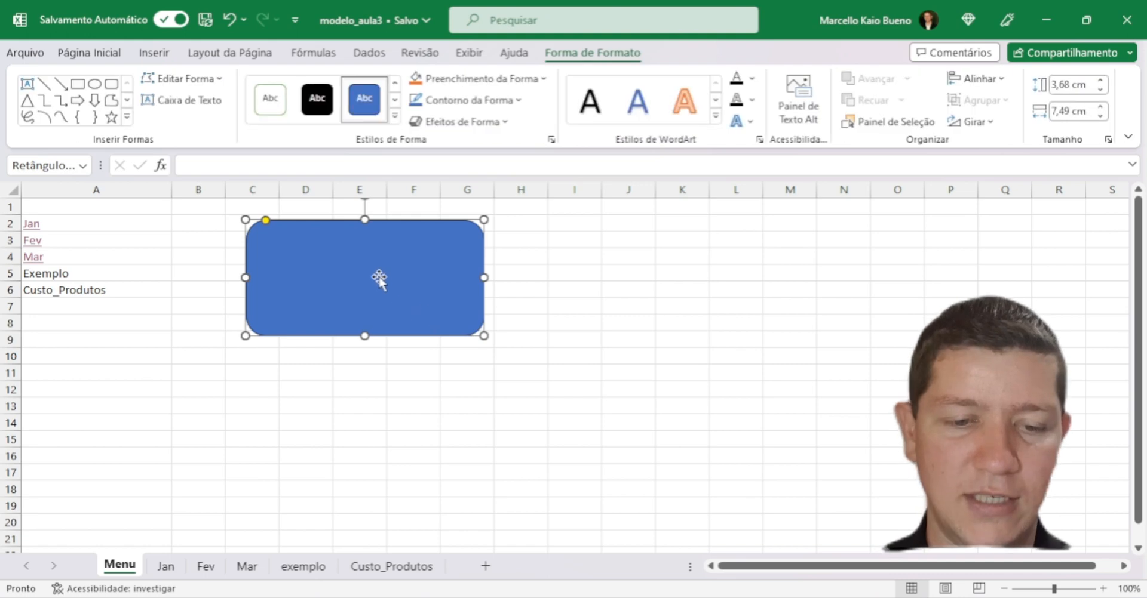
text(FE)
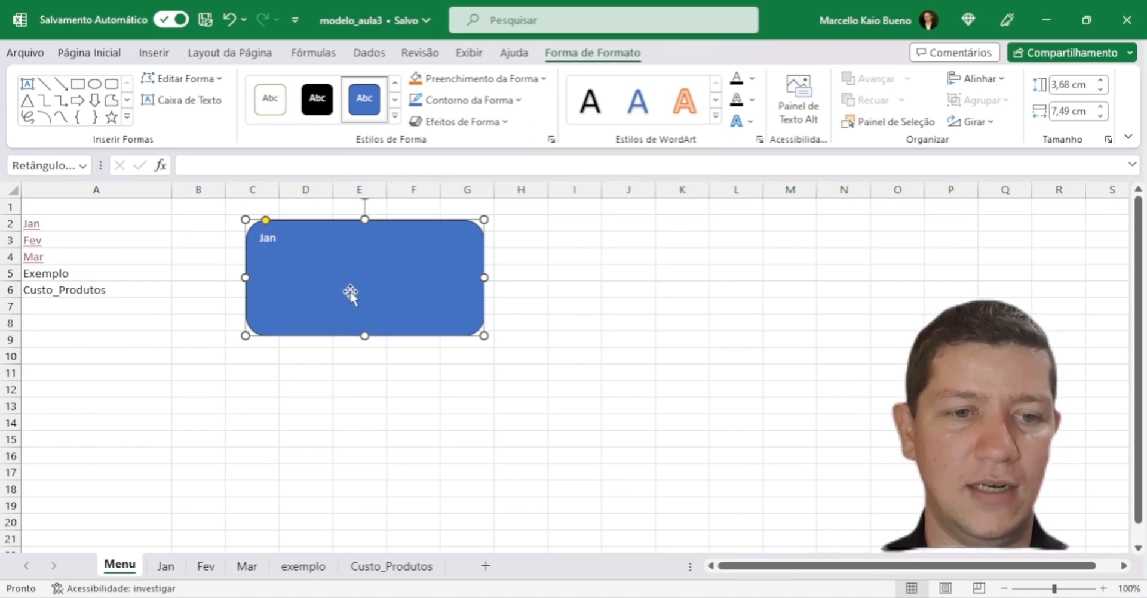
- Enlarge the Jan shape's text to size 32 and centre it both vertically and horizontally
click(109, 55)
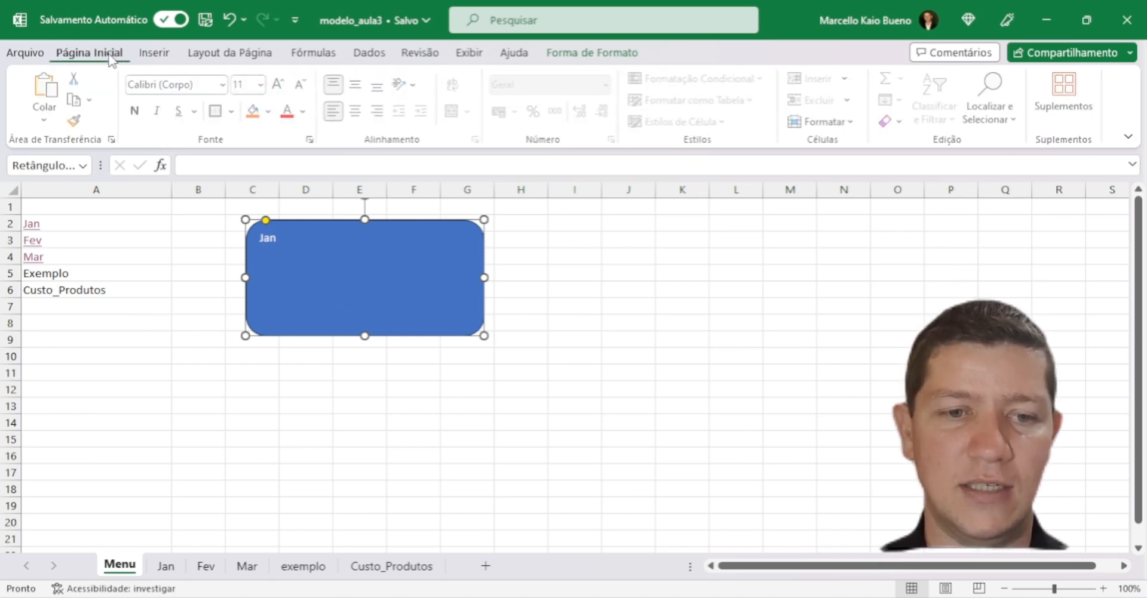
click(279, 84)
click(278, 85)
click(278, 85)
click(278, 85)
click(279, 84)
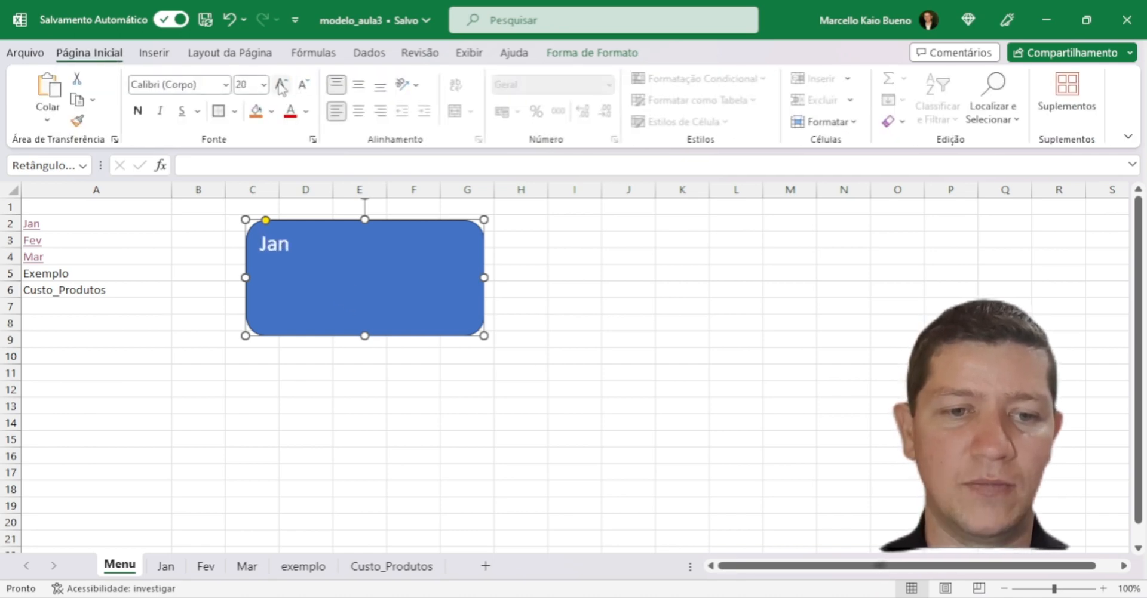
click(281, 85)
click(281, 85)
click(280, 85)
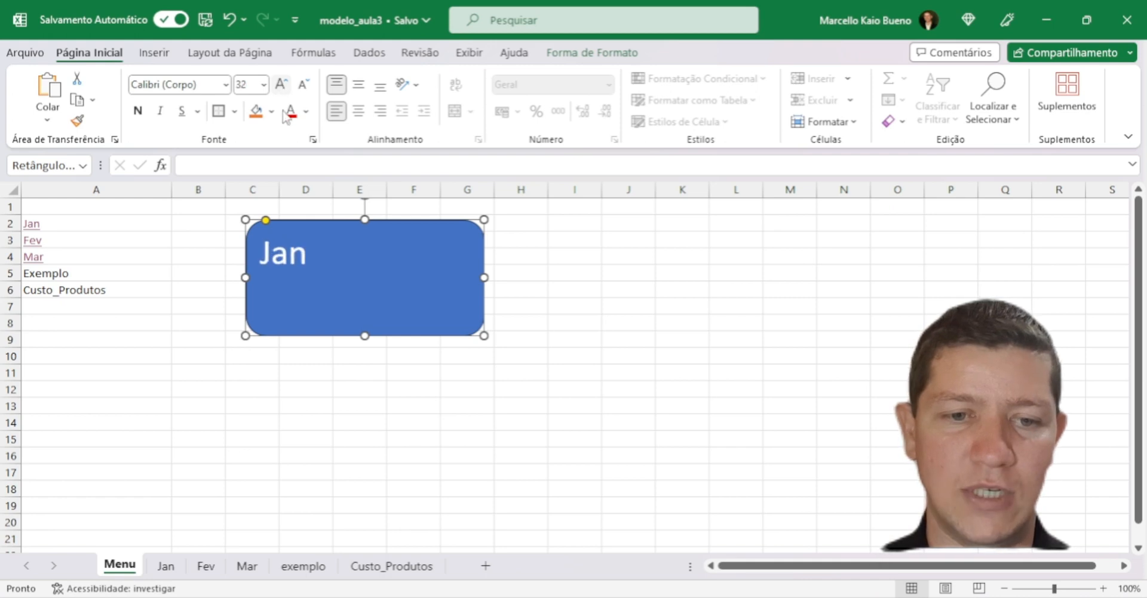
click(359, 84)
click(358, 111)
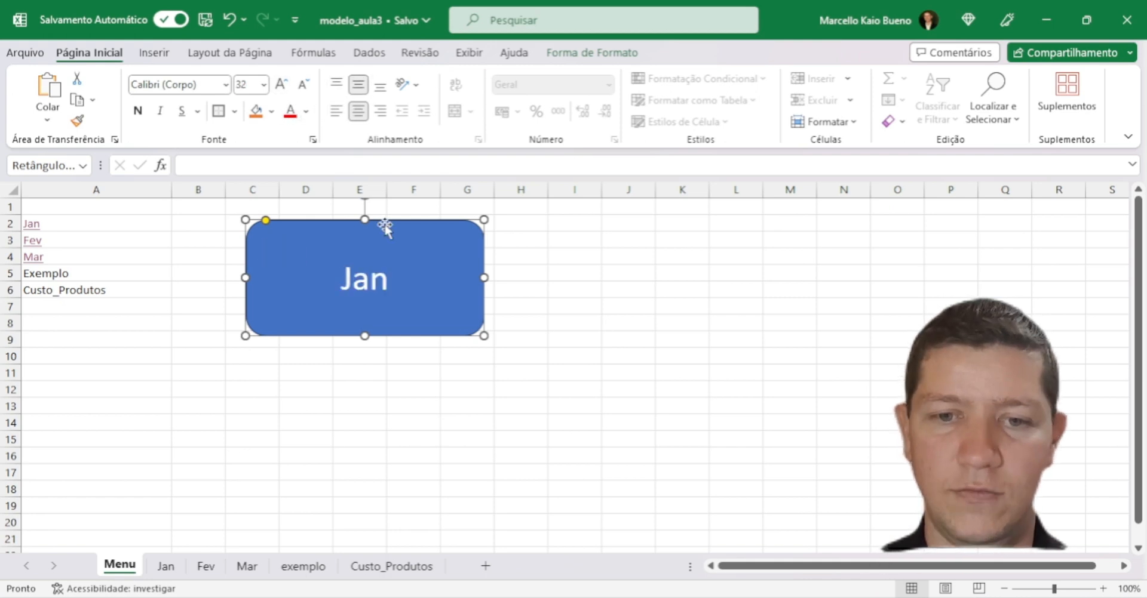
- Apply an orange gradient theme style to the Jan shape
click(588, 54)
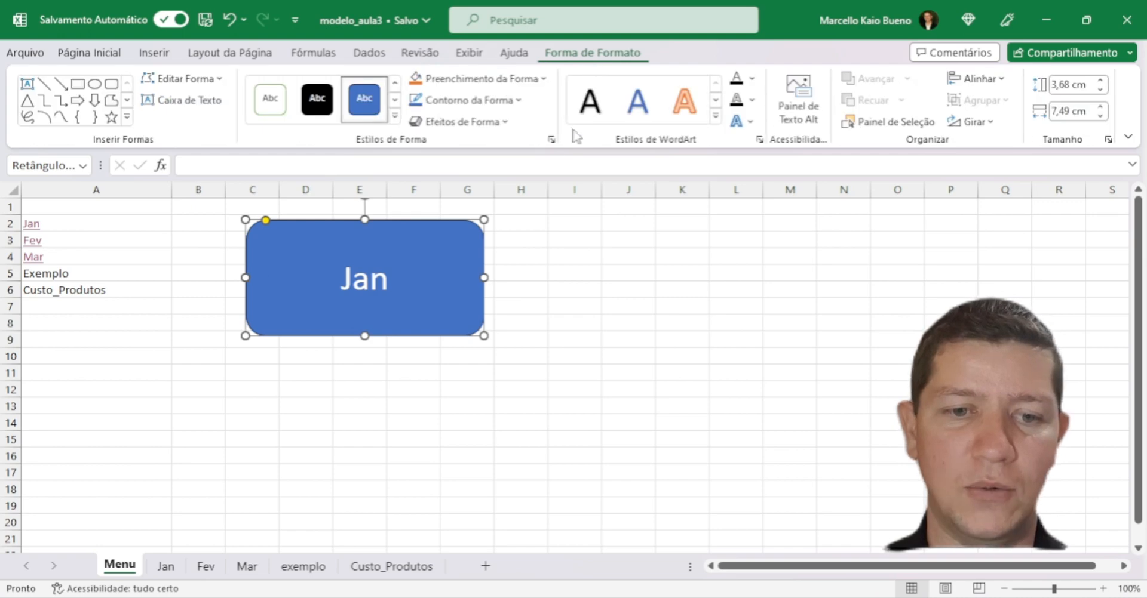
click(395, 116)
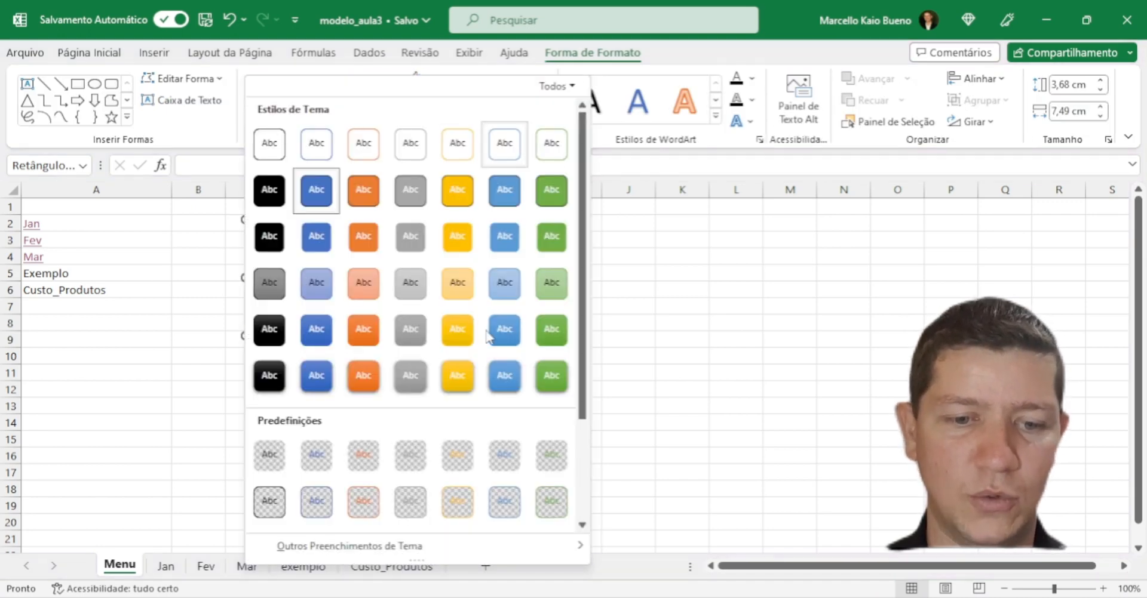
click(373, 343)
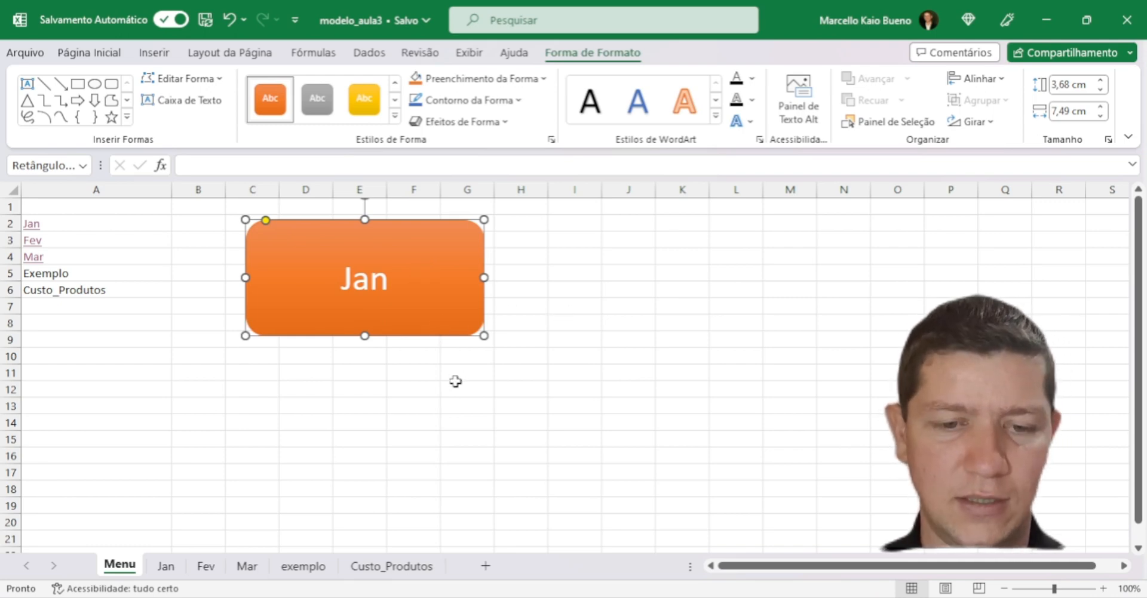
- Paste three copies of the Jan shape and arrange the four shapes in a rough two-by-two grid
click(608, 292)
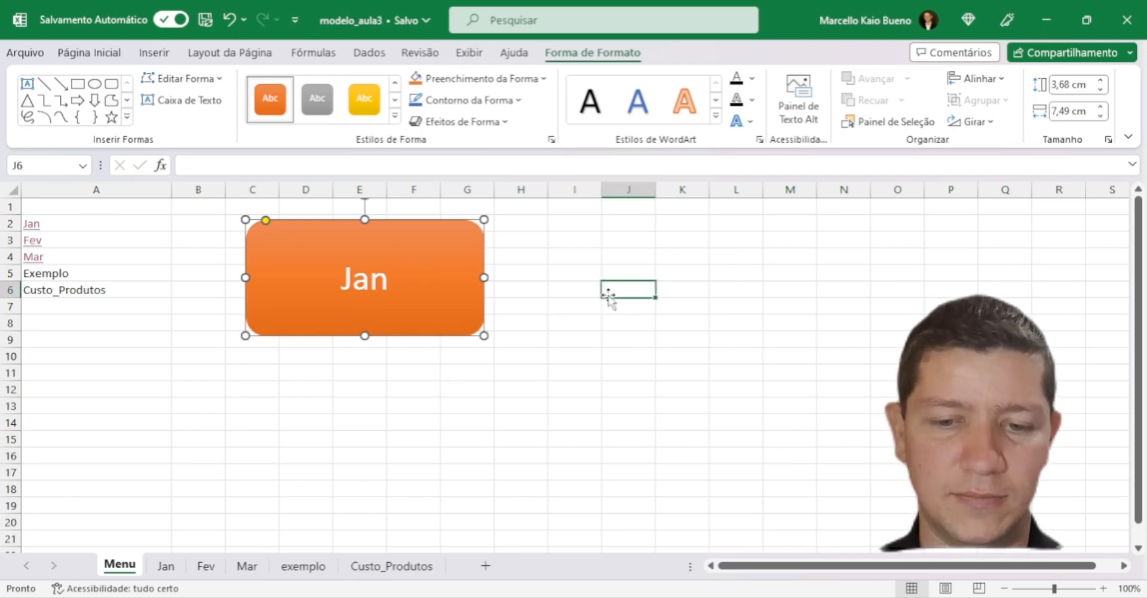
key(ctrl+v)
key(ctrl+v)
key(ctrl+v)
drag(652, 341, 357, 402)
drag(709, 356, 690, 426)
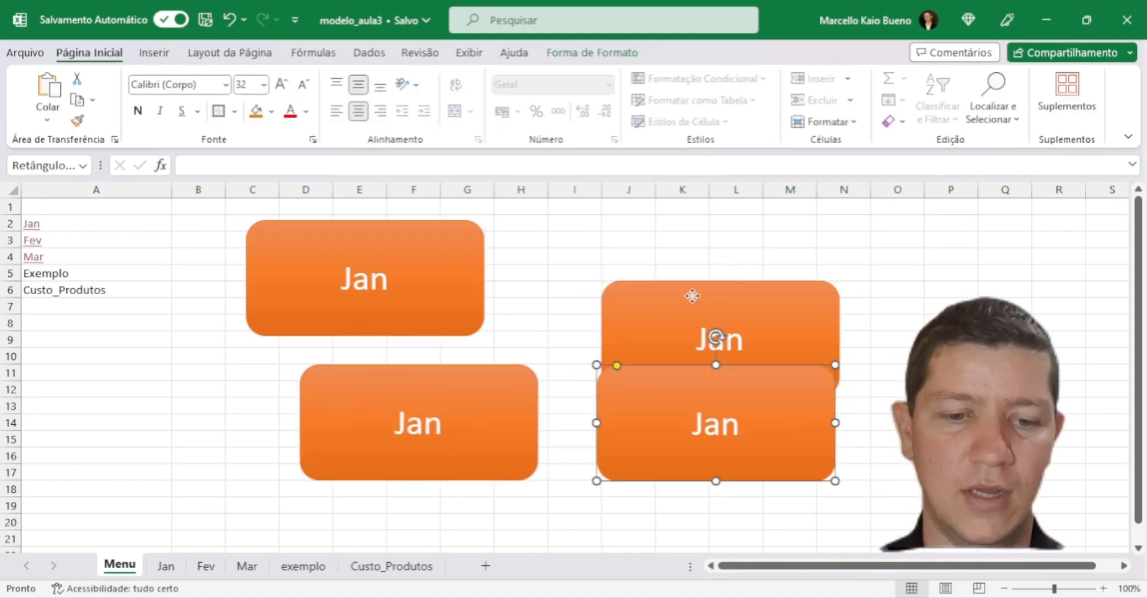
drag(691, 297, 672, 236)
click(428, 408)
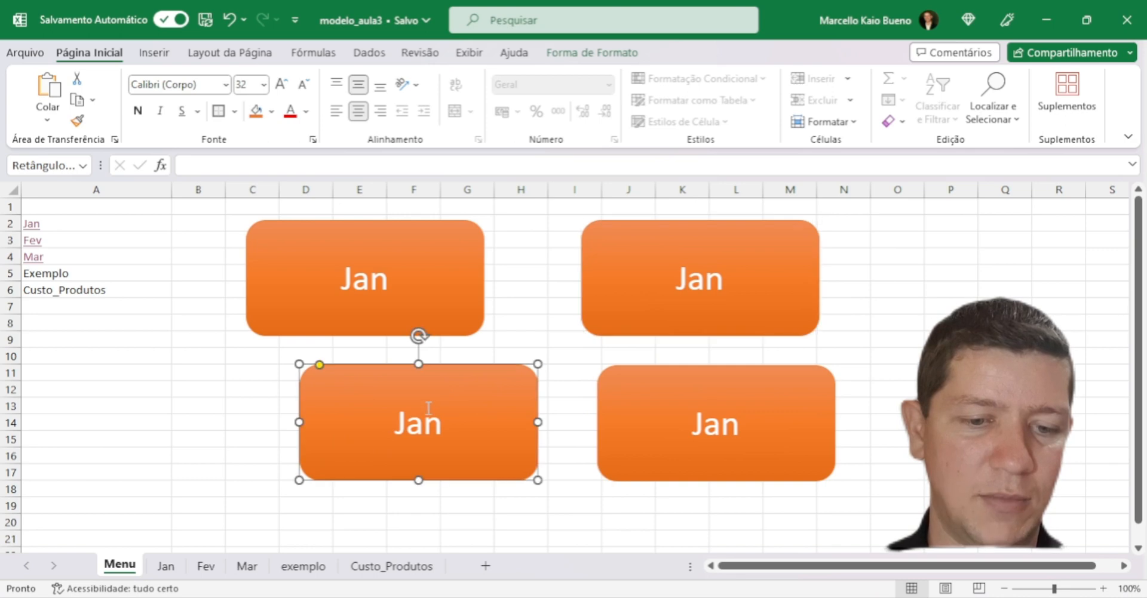
drag(429, 408, 366, 403)
click(366, 403)
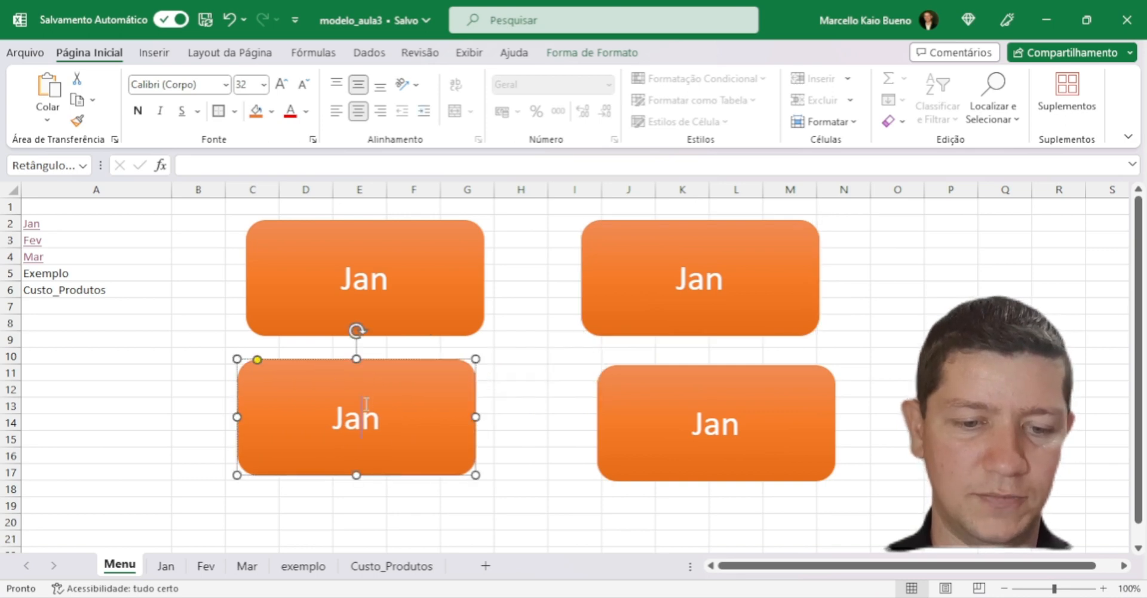
- Change the label of the copy below the Jan shape to Fev and that of the copy beside it to Mar
double_click(347, 425)
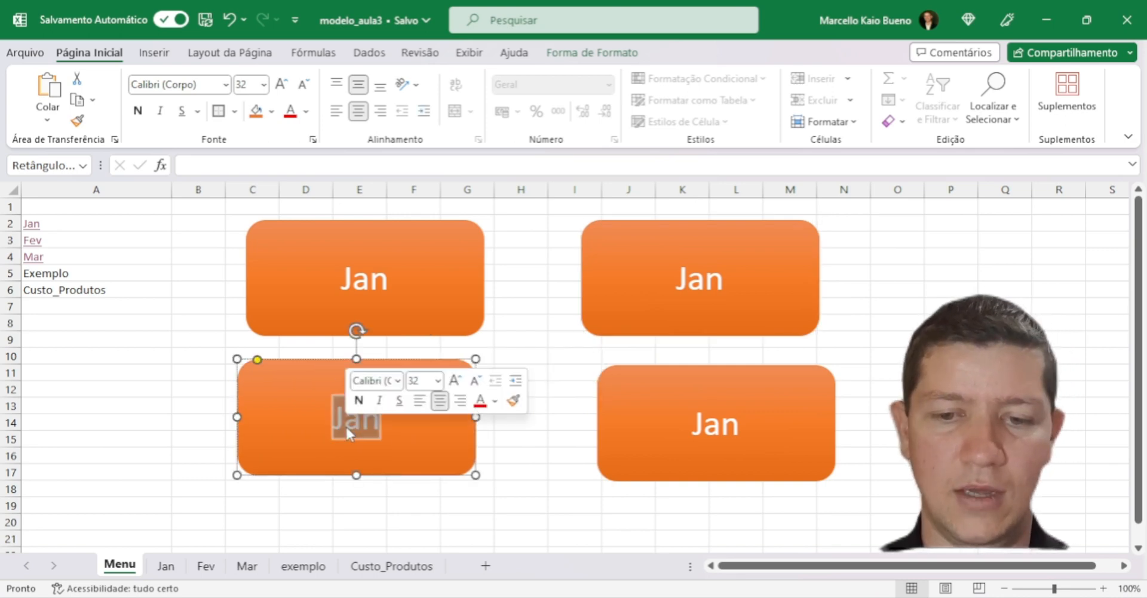
text(Fev)
click(718, 279)
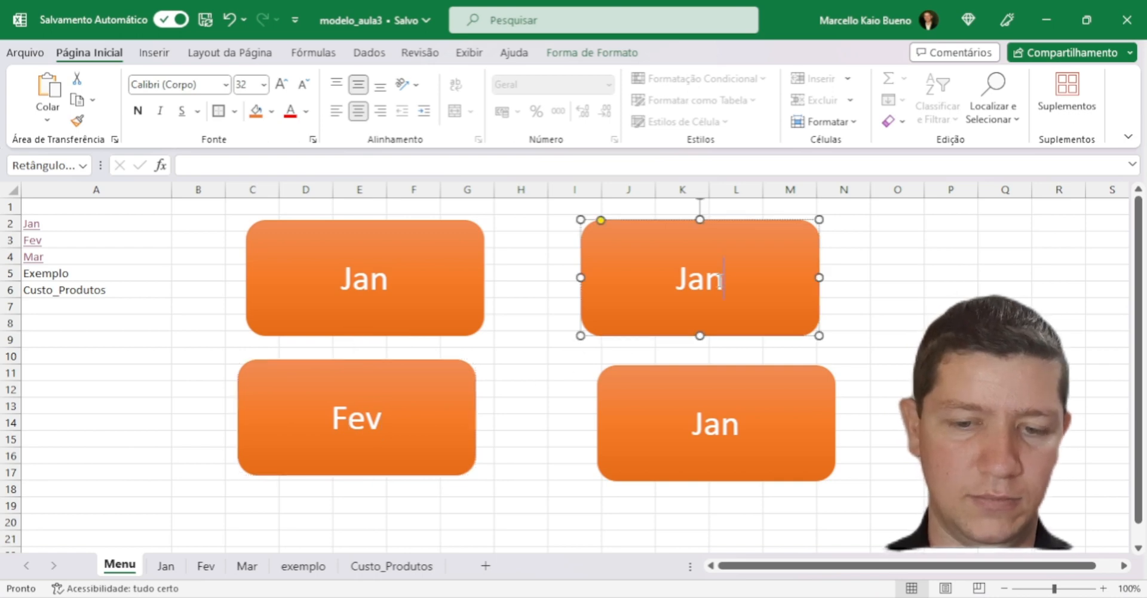
double_click(718, 279)
click(718, 279)
text(MAr)
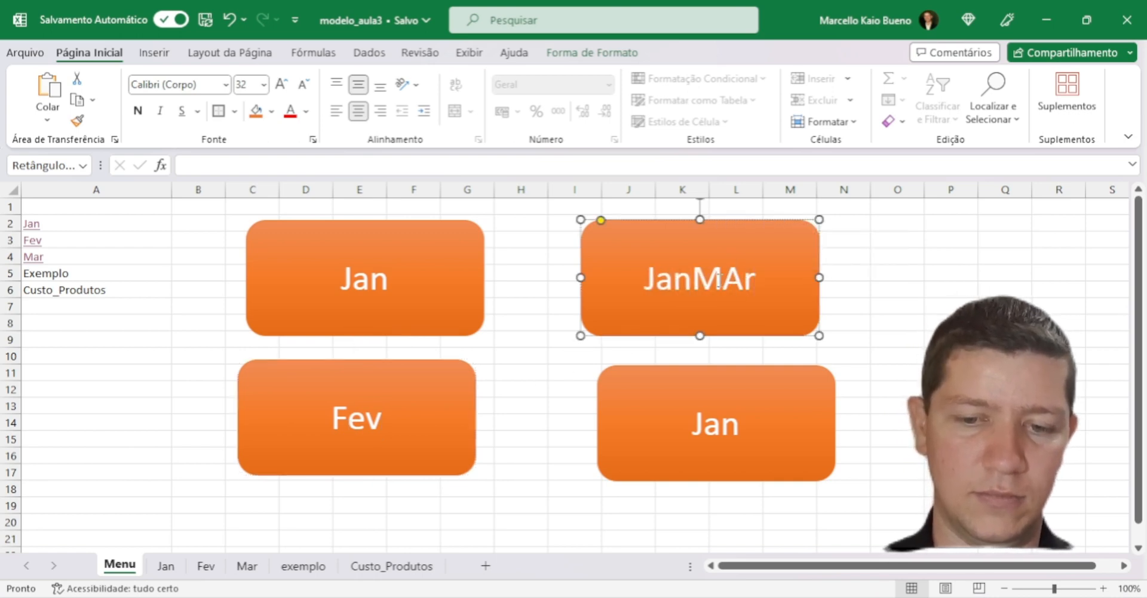
key(BackSpace)
key(BackSpace)
key(BackSpace)
key(BackSpace)
key(BackSpace)
text(Mar)
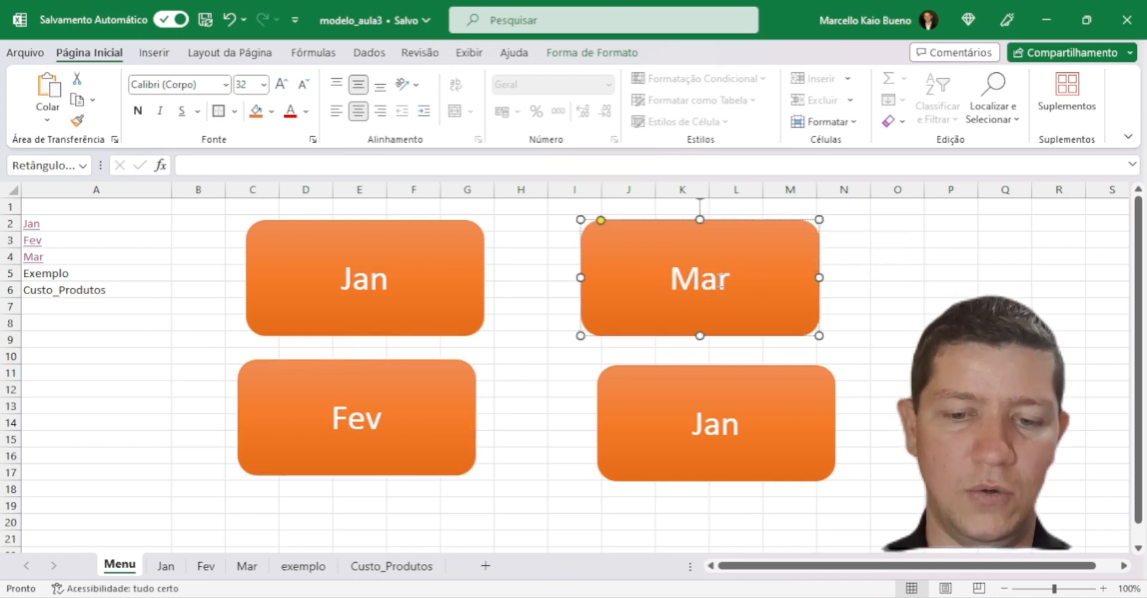
- Change the label of the copy below the Mar shape to Exemplo and deselect the shape
double_click(708, 425)
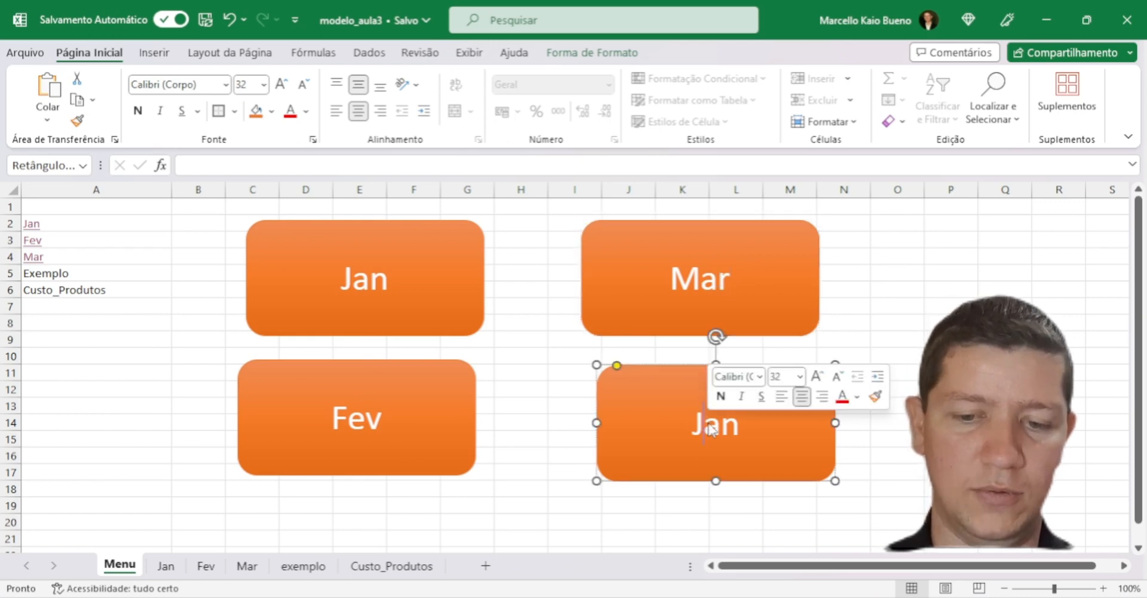
text(Exemplo)
click(881, 356)
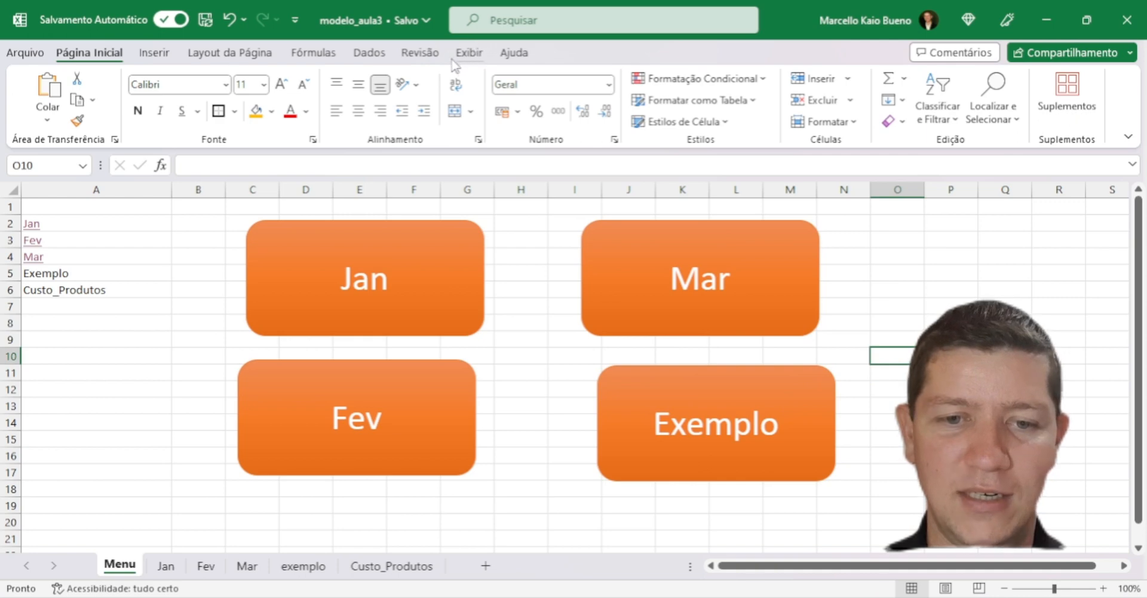
- Hide the gridlines on the Menu sheet
click(468, 53)
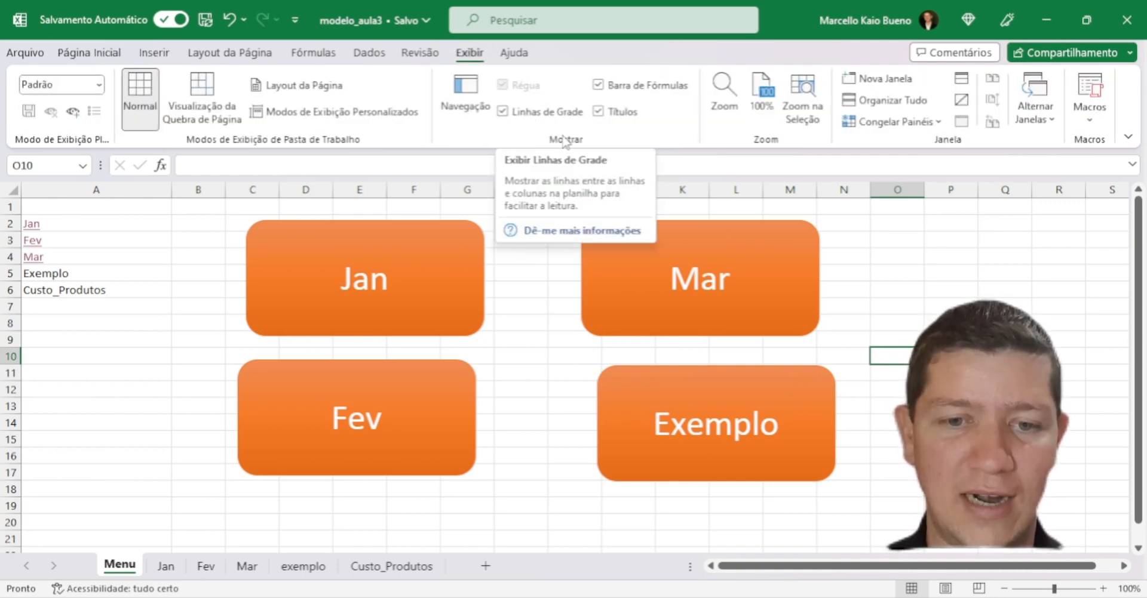
click(502, 112)
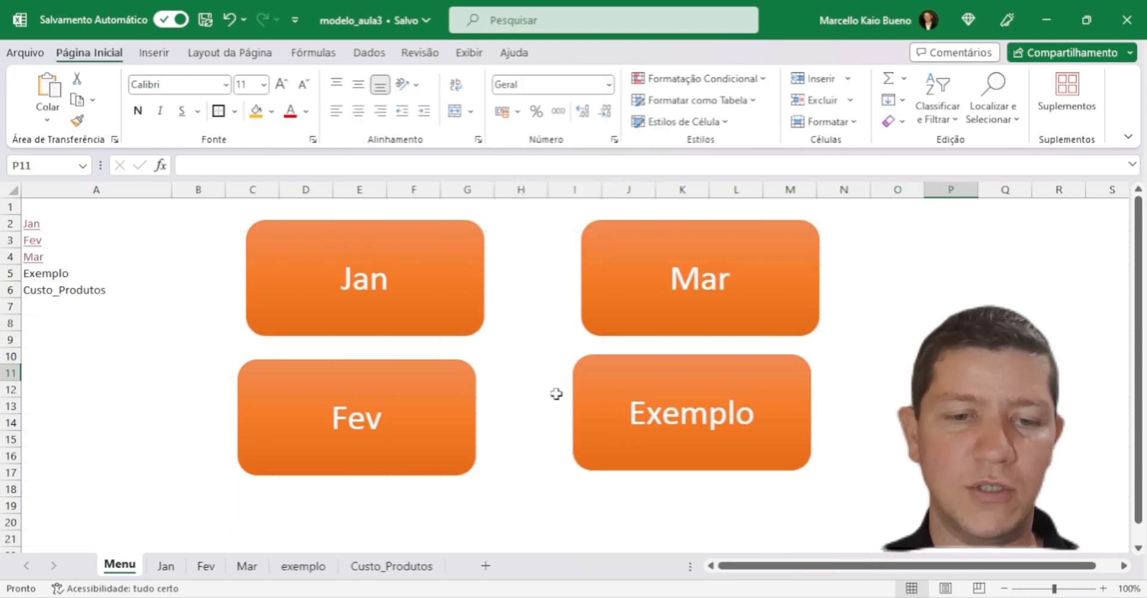
- Align the Jan and Mar shapes with each other along their top edges
click(441, 294)
ctrl+click(692, 281)
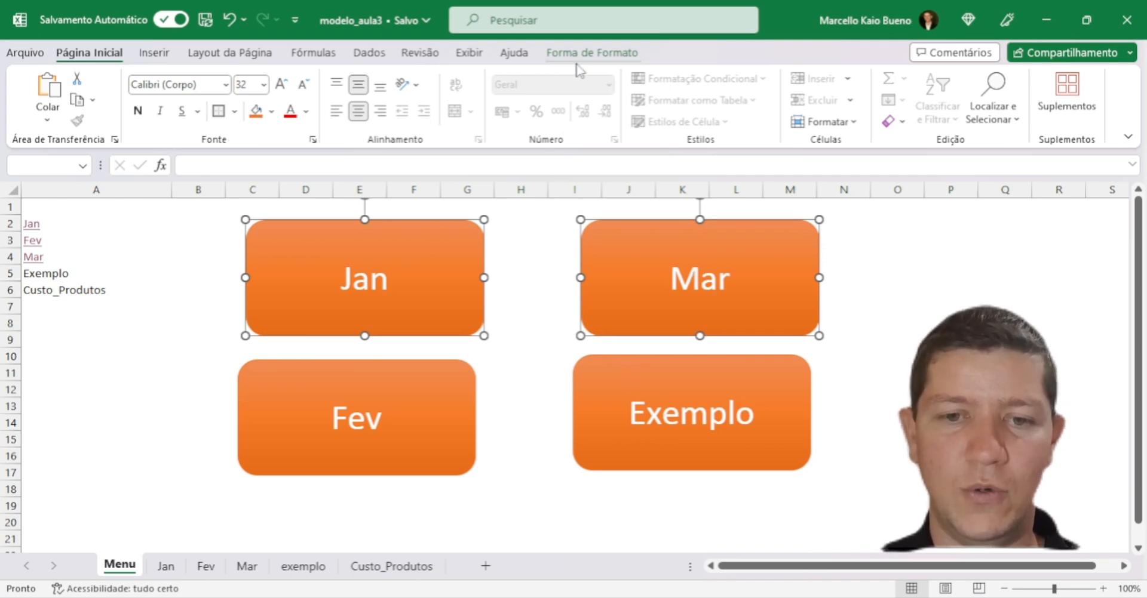
click(593, 53)
click(977, 78)
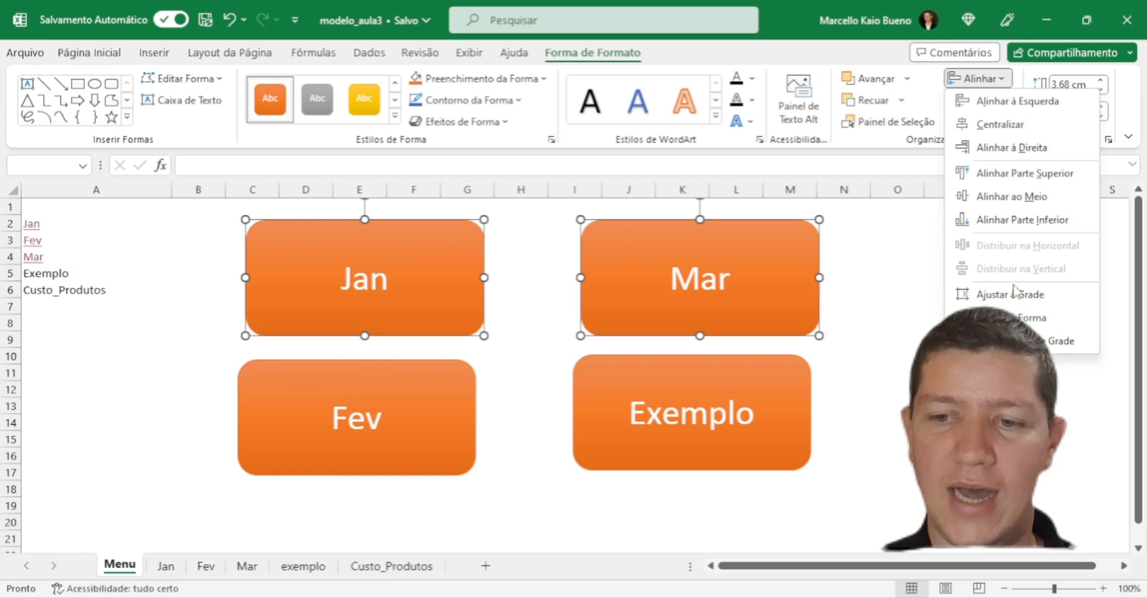
click(1039, 174)
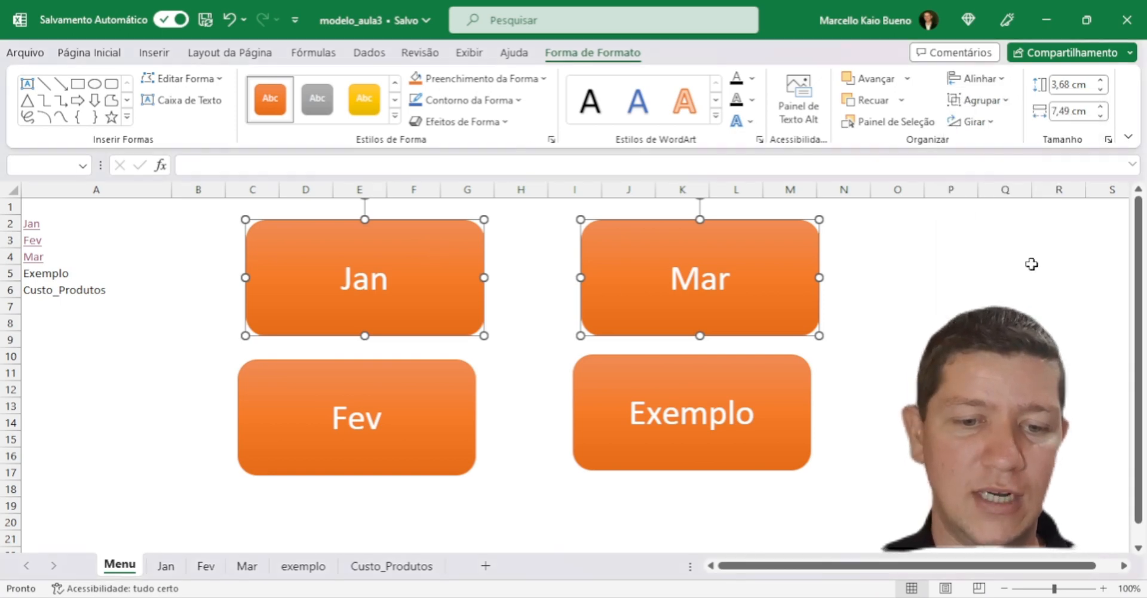
- Align the Fev and Exemplo shapes with each other along their bottom edges
click(425, 375)
shift+click(632, 385)
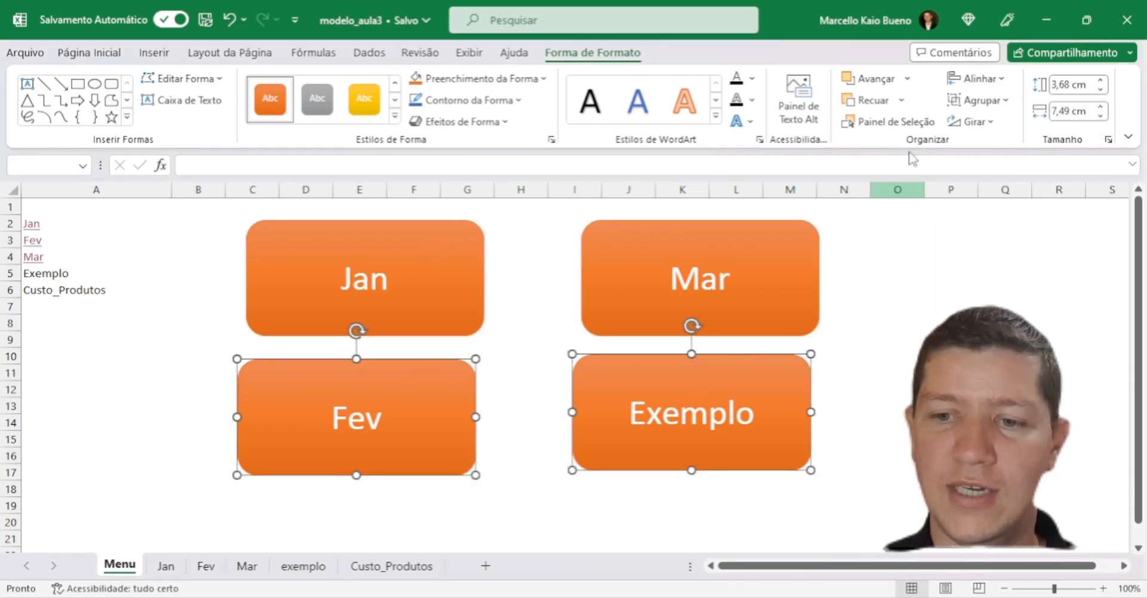
click(983, 81)
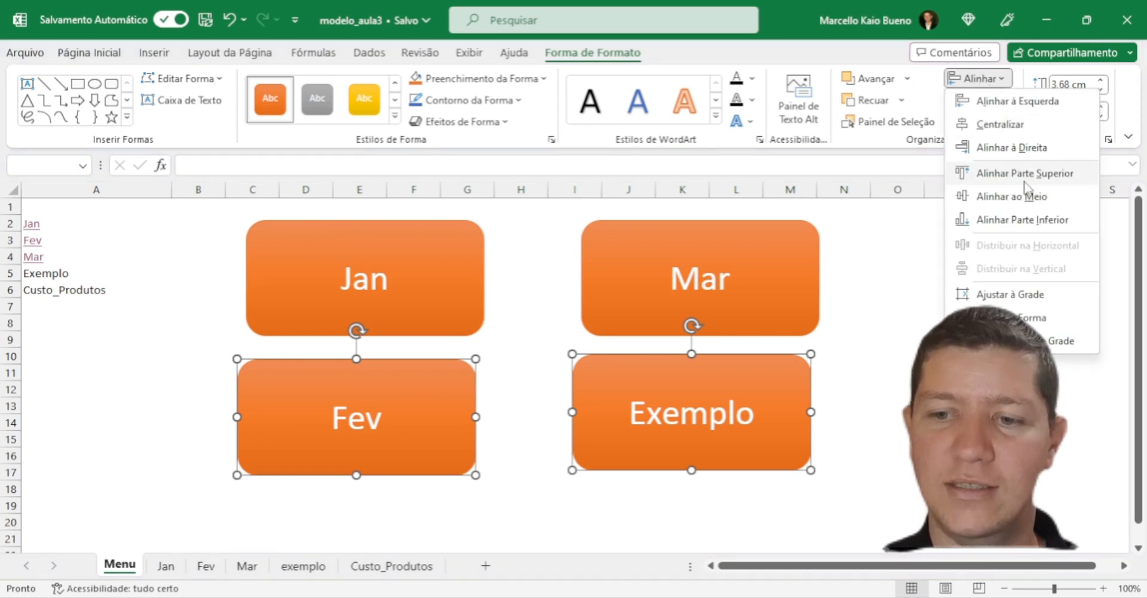
click(1030, 221)
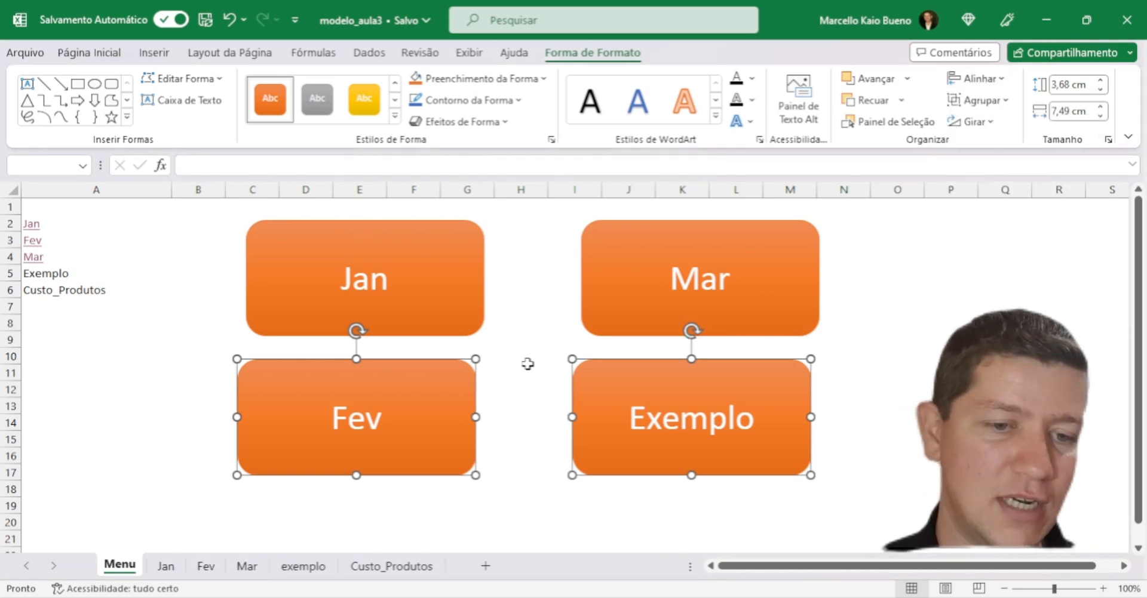
- Move the Jan shape slightly left so its sides line up with the Fev shape below it
click(523, 350)
click(307, 320)
drag(307, 320, 298, 321)
- Select the Mar and Exemplo shapes together and open the alignment options for them
click(717, 299)
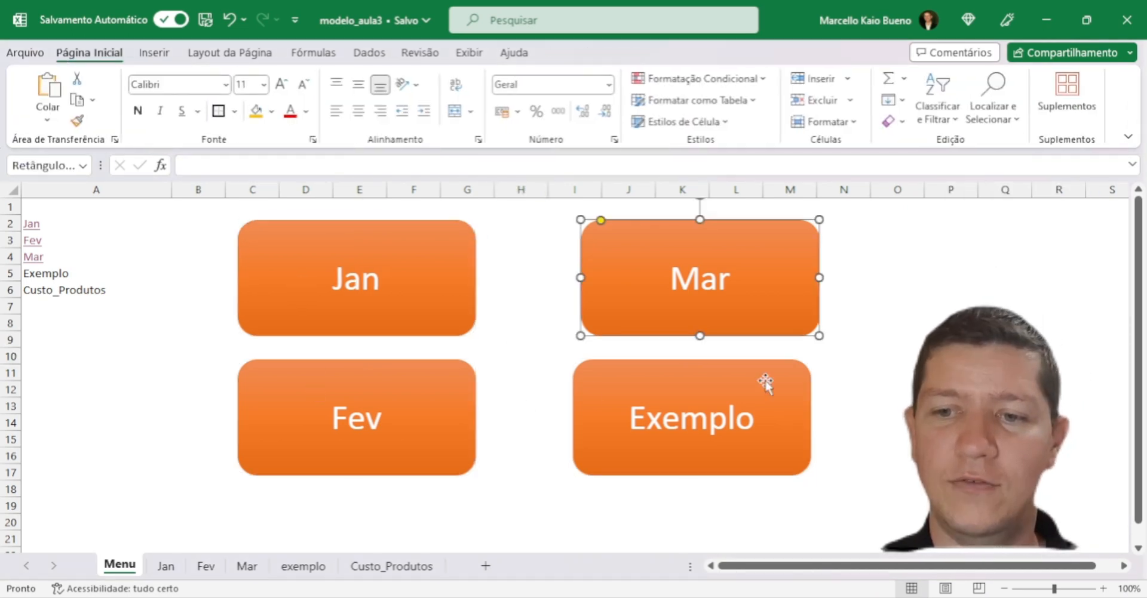
shift+click(761, 379)
click(980, 78)
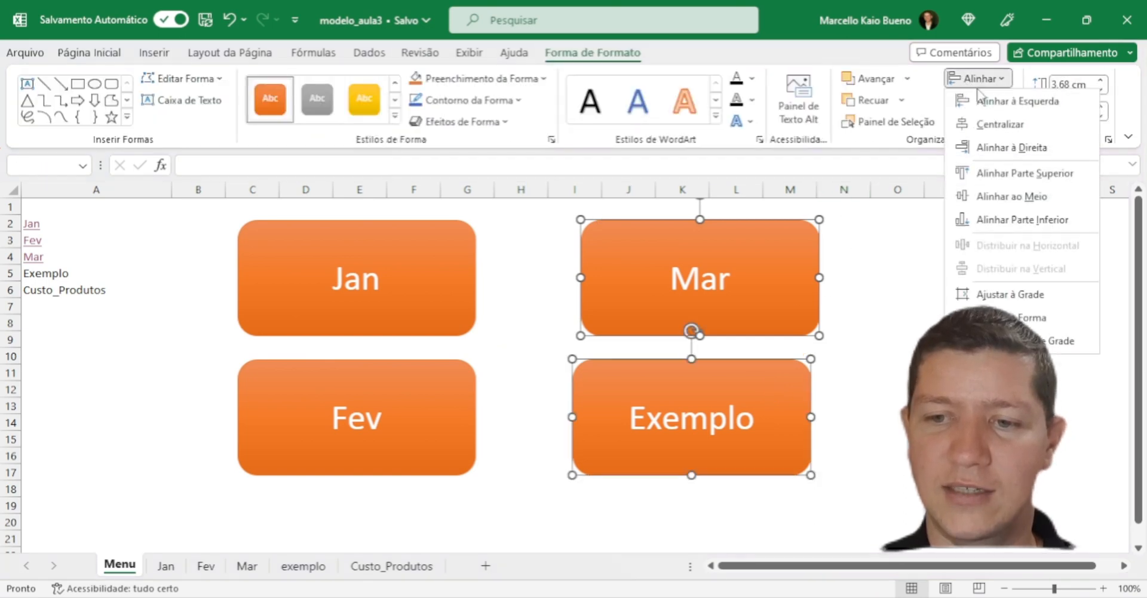